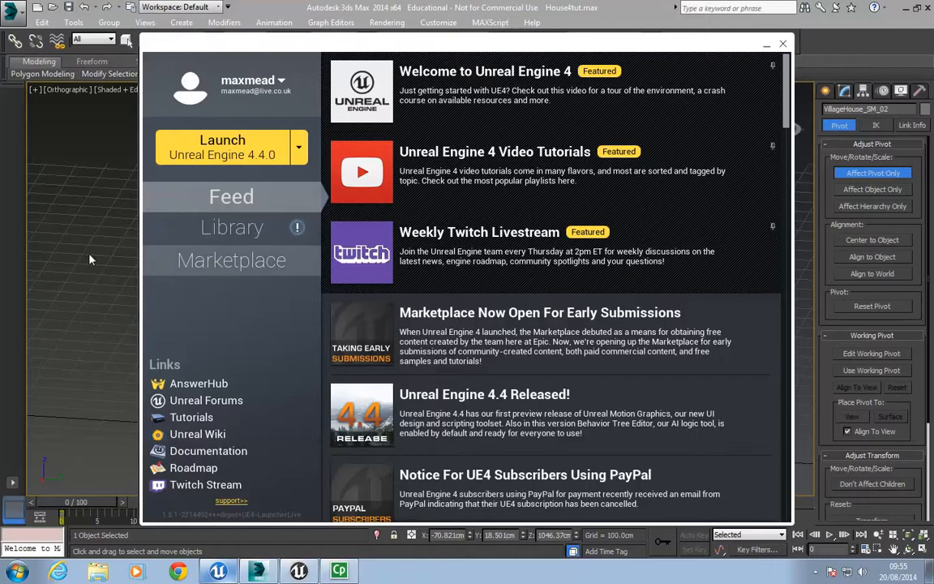
Switch to 3ds Max and show the whole village house in a perspective view.
{"action": "left_click", "coordinate": [87, 197]}
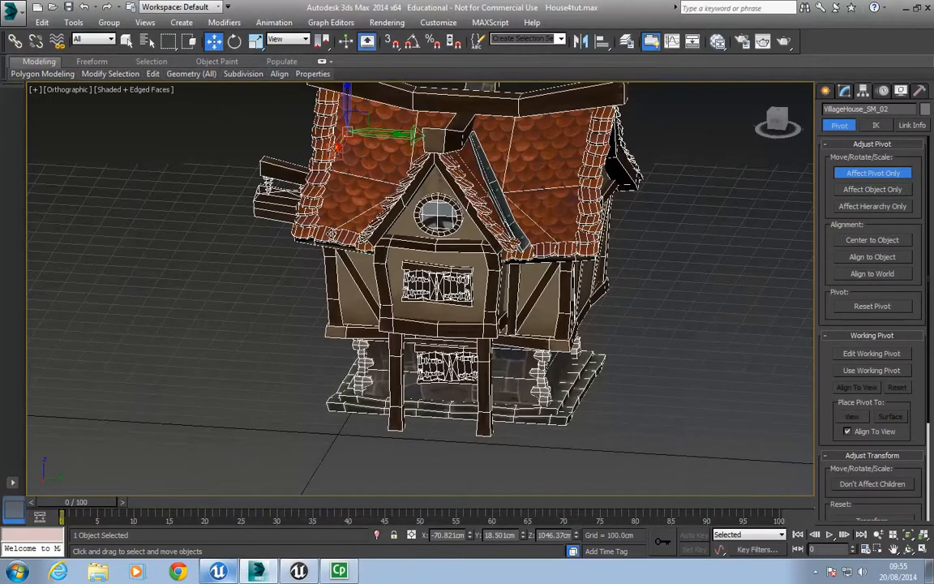
{"action": "key", "text": "p"}
{"action": "middle_click_drag", "start_coordinate": [331, 234], "coordinate": [687, 107], "text": "alt"}
{"action": "middle_click_drag", "start_coordinate": [473, 283], "coordinate": [439, 314], "text": "alt"}
{"action": "scroll", "coordinate": [413, 281], "scroll_direction": "down", "scroll_amount": 2}
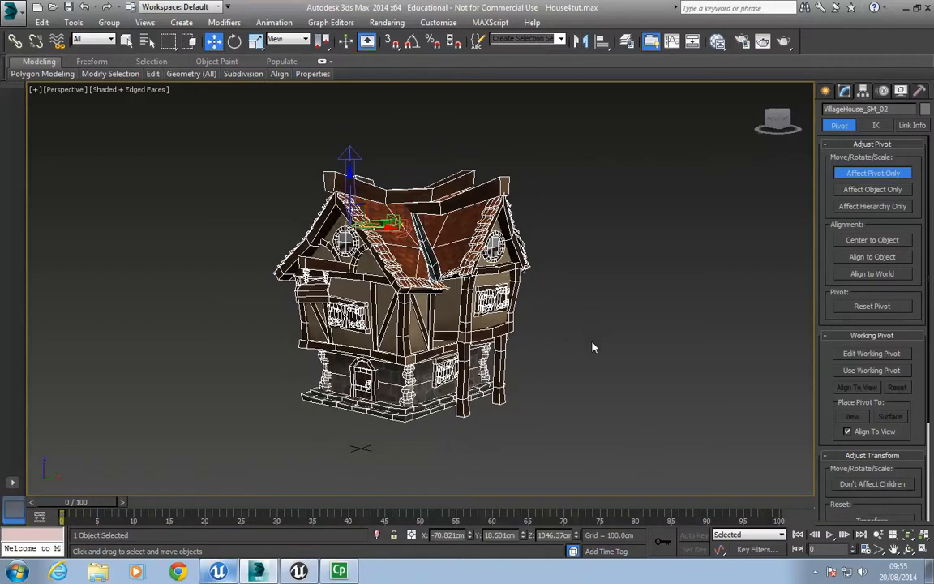
Leave pivot adjustment for the village house and highlight its object name.
{"action": "left_click", "coordinate": [826, 90]}
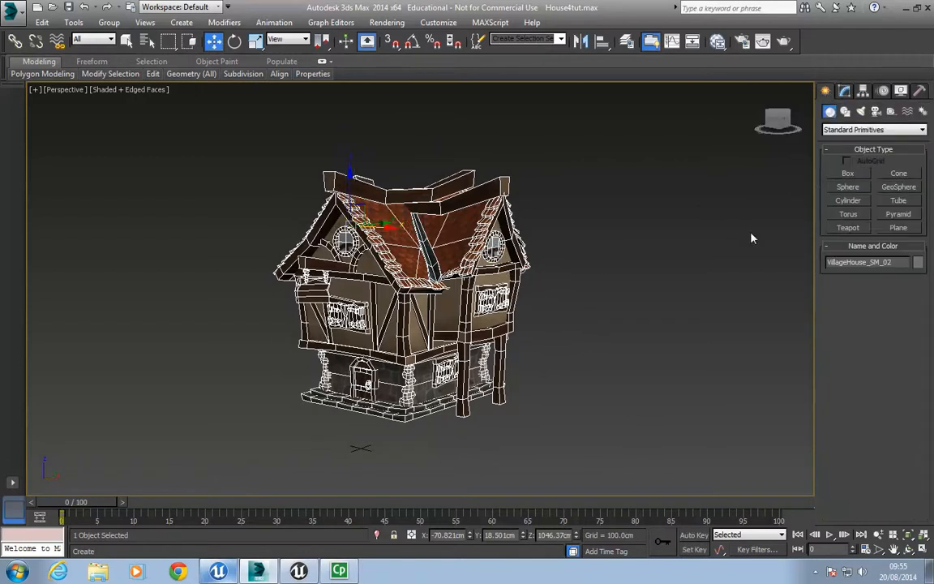
{"action": "left_click_drag", "start_coordinate": [897, 262], "coordinate": [803, 262]}
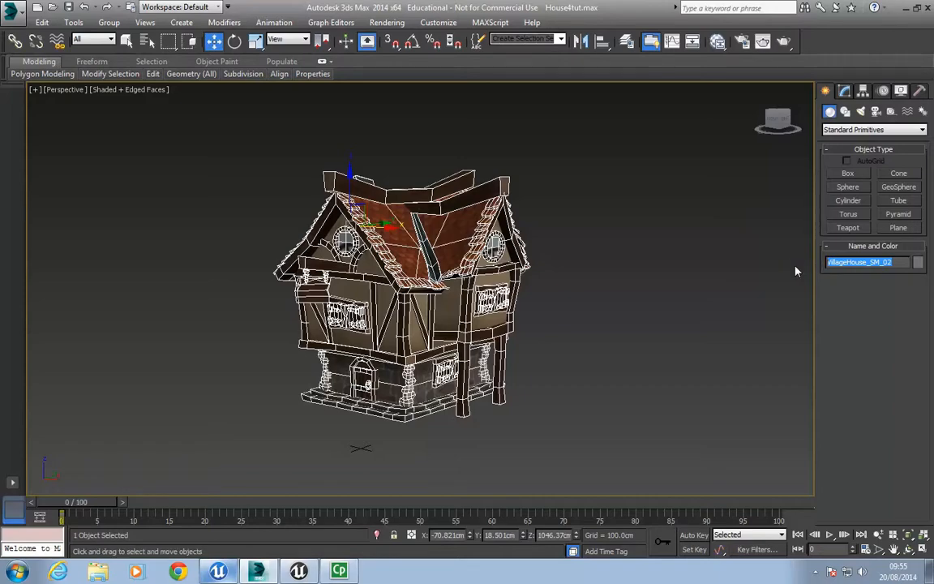
{"action": "middle_click_drag", "start_coordinate": [583, 303], "coordinate": [423, 346], "text": "alt"}
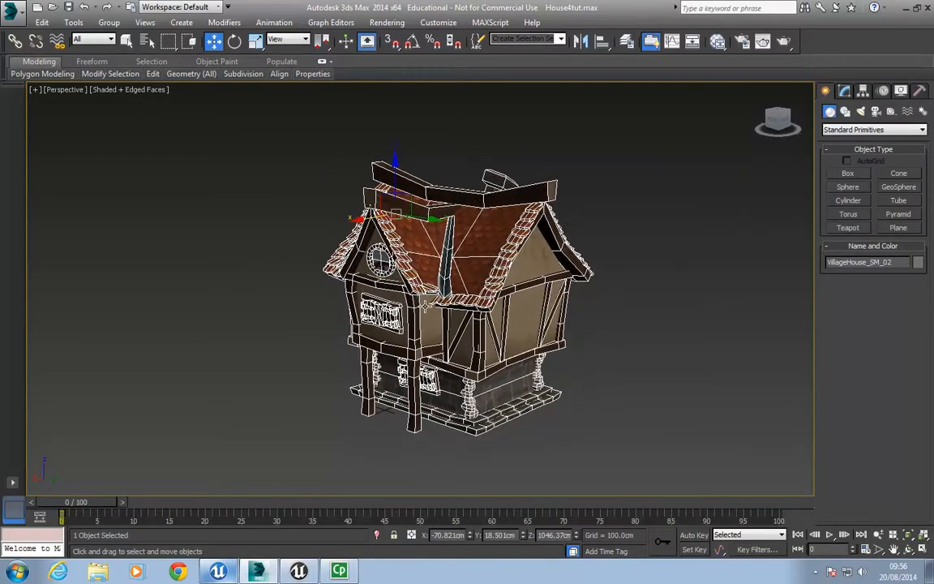
Open the Slate Material Editor and examine the complete node network of the Building Multi/Sub-Object material.
{"action": "key", "text": "m"}
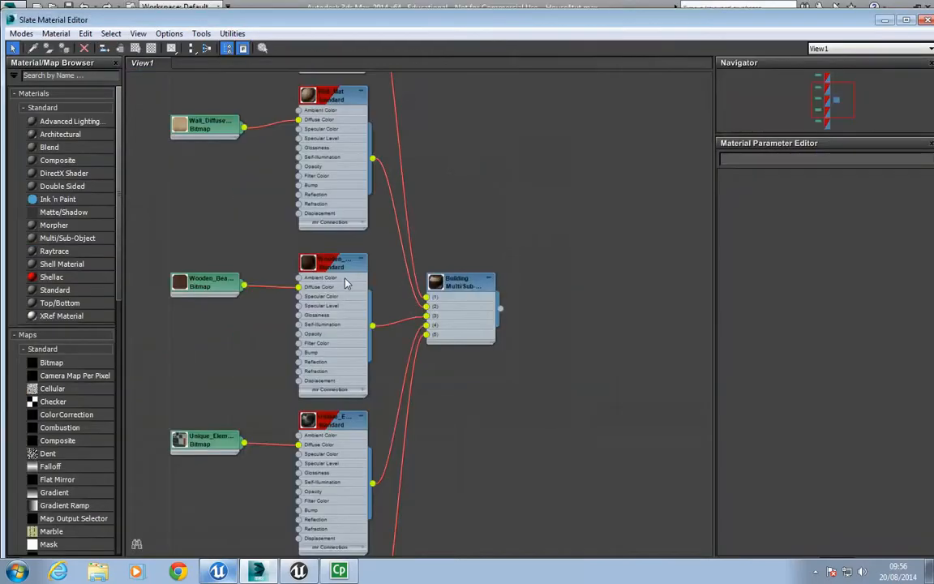
{"action": "scroll", "coordinate": [345, 282], "scroll_direction": "down", "scroll_amount": 5}
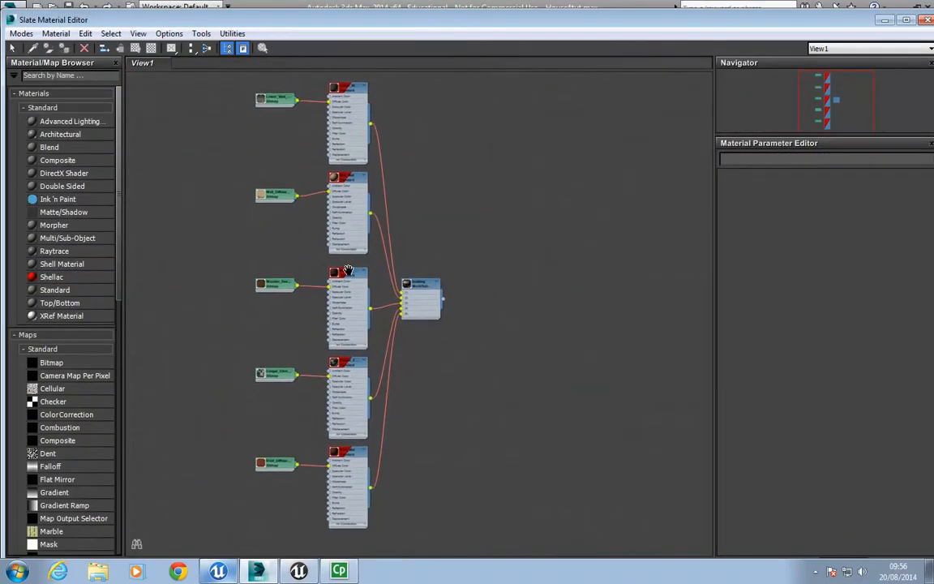
{"action": "middle_click_drag", "start_coordinate": [347, 270], "coordinate": [308, 279]}
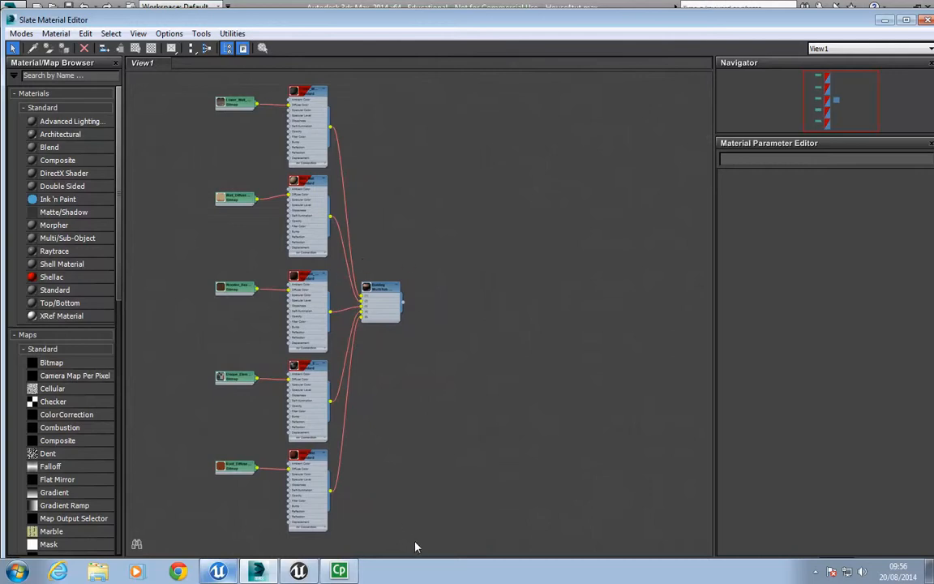
{"action": "left_click_drag", "start_coordinate": [417, 548], "coordinate": [185, 72]}
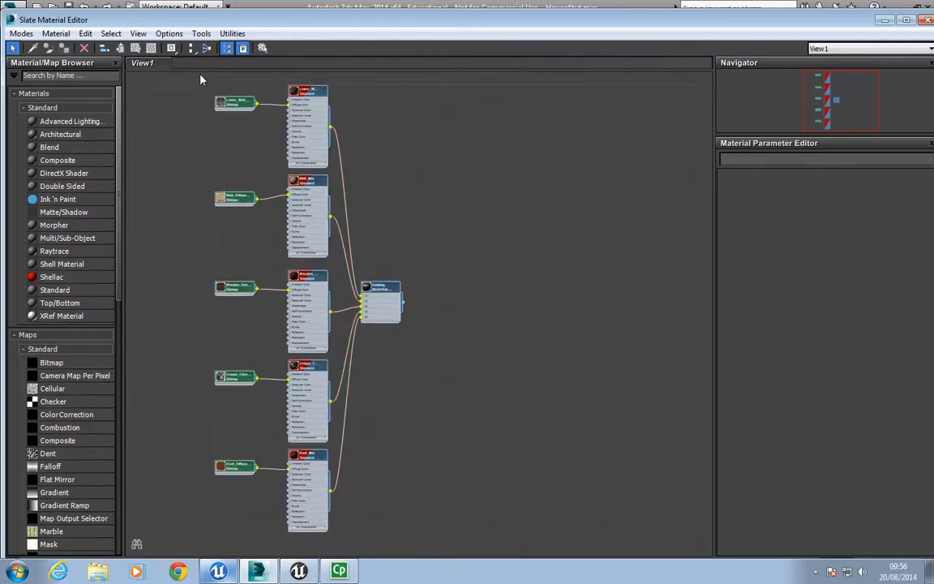
{"action": "left_click", "coordinate": [382, 297]}
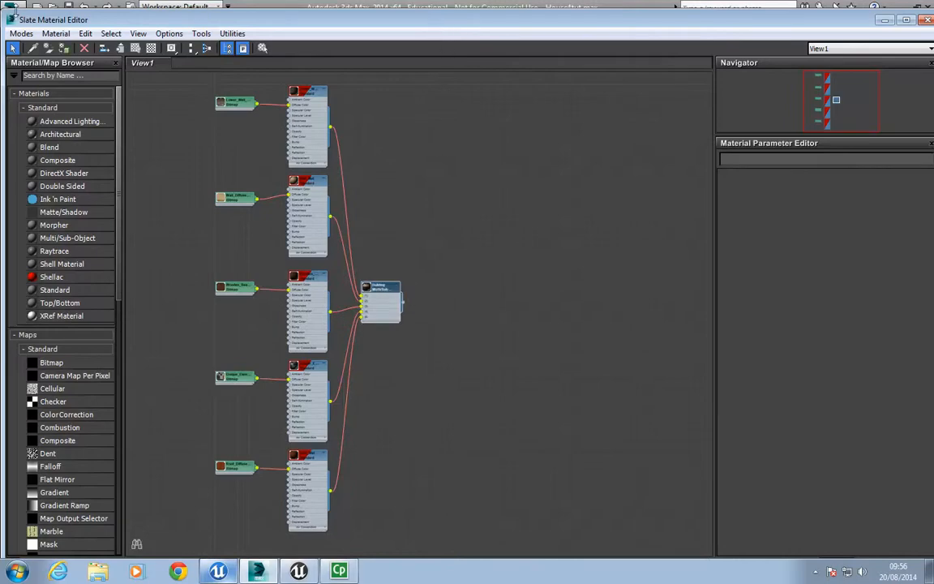
Shrink the Material Editor and place it beside the house so both the Building material nodes and the model can be viewed.
{"action": "left_click_drag", "start_coordinate": [444, 19], "coordinate": [441, 60]}
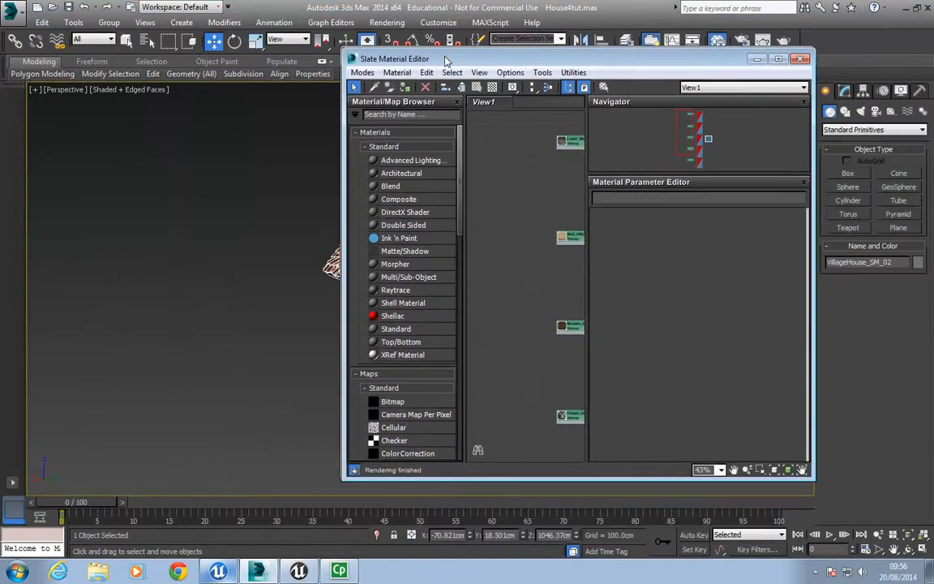
{"action": "middle_click_drag", "start_coordinate": [568, 183], "coordinate": [463, 183]}
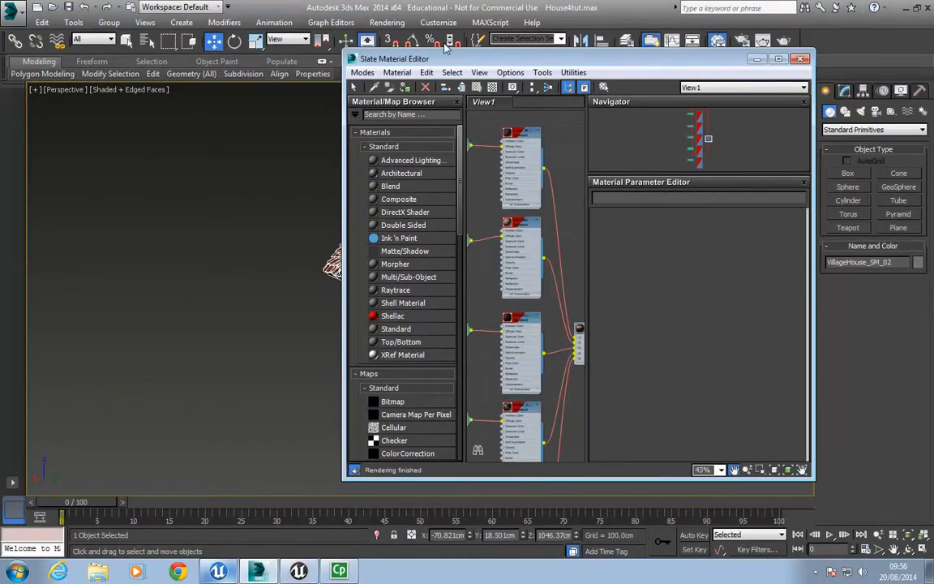
{"action": "left_click_drag", "start_coordinate": [543, 61], "coordinate": [152, 59]}
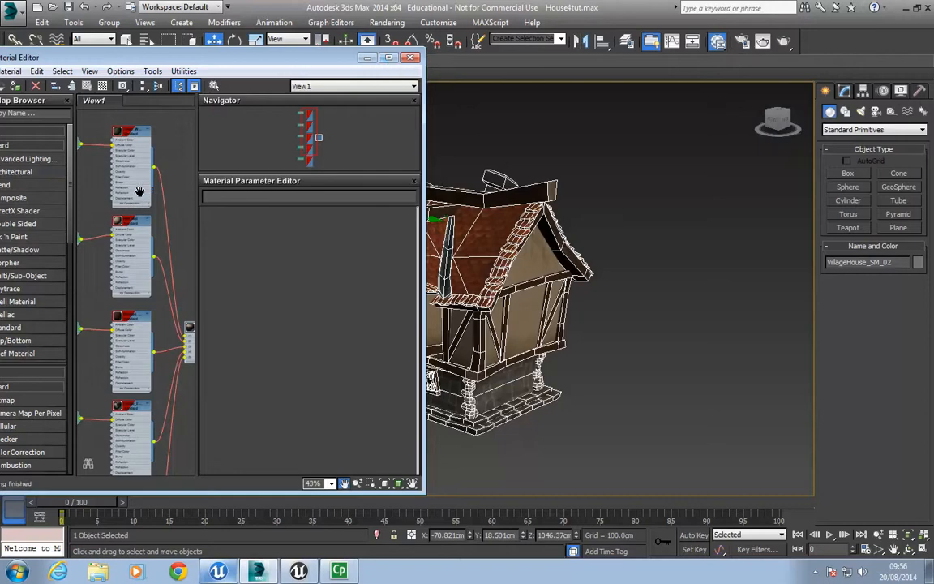
{"action": "scroll", "coordinate": [150, 255], "scroll_direction": "down", "scroll_amount": 2}
{"action": "scroll", "coordinate": [160, 245], "scroll_direction": "down", "scroll_amount": 3}
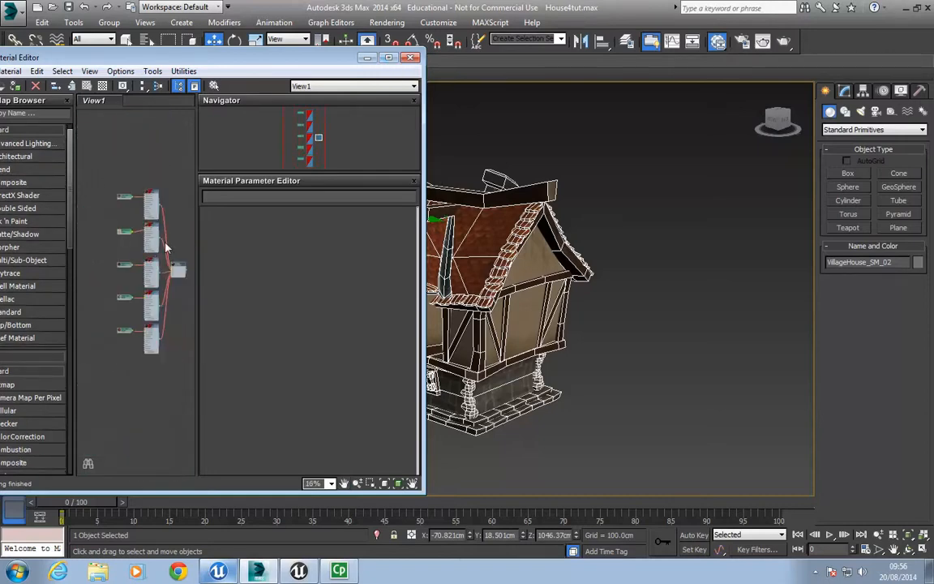
{"action": "middle_click_drag", "start_coordinate": [107, 199], "coordinate": [83, 168]}
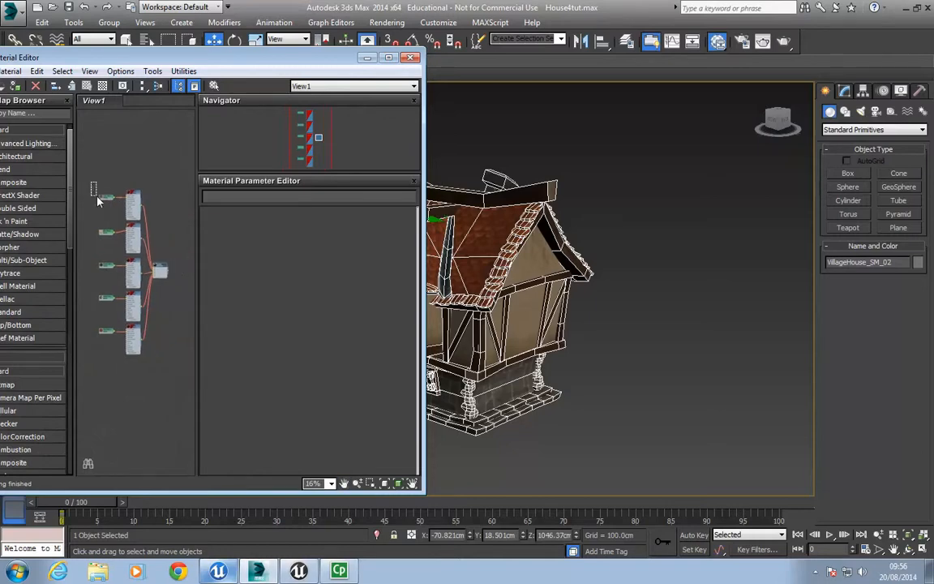
{"action": "left_click_drag", "start_coordinate": [91, 182], "coordinate": [167, 349]}
{"action": "scroll", "coordinate": [158, 317], "scroll_direction": "up", "scroll_amount": 3}
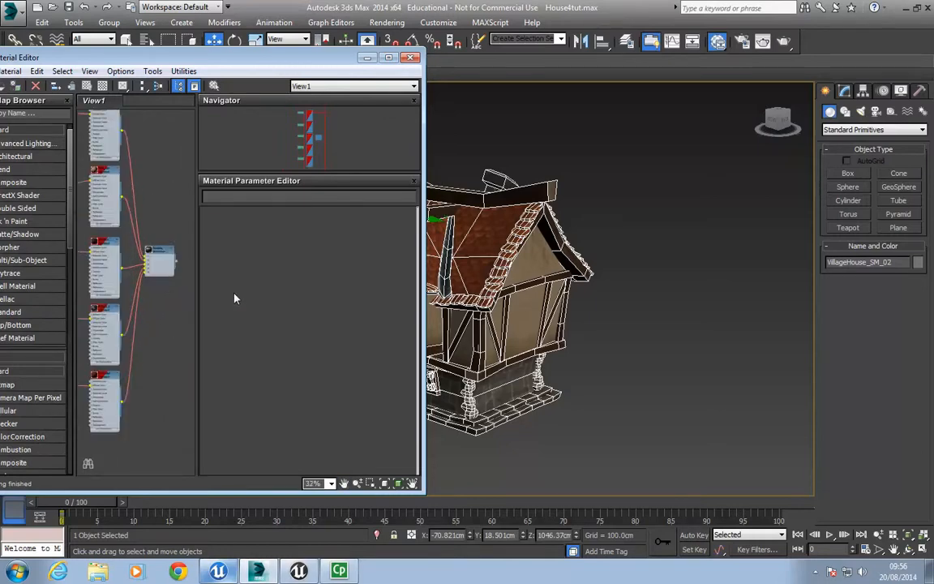
{"action": "scroll", "coordinate": [487, 276], "scroll_direction": "up", "scroll_amount": 5}
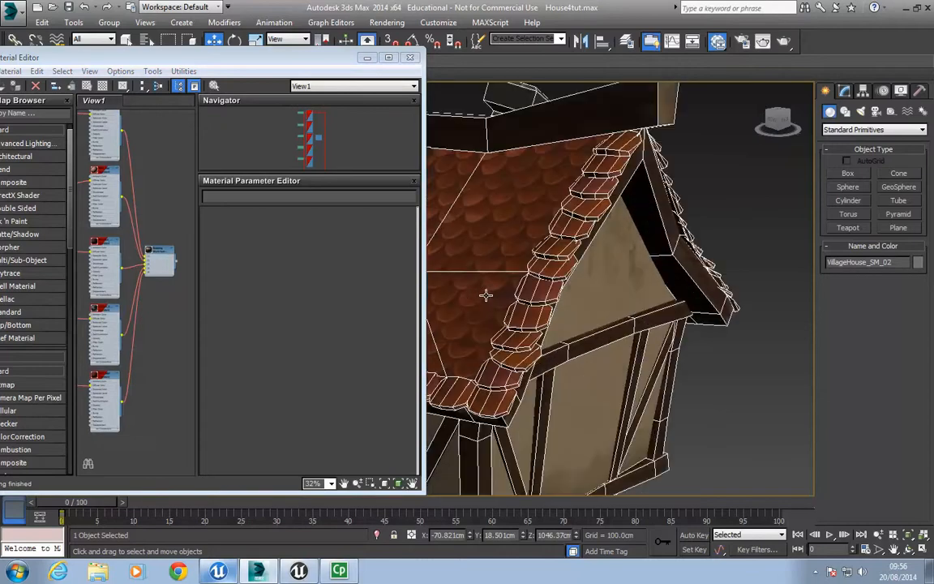
{"action": "middle_click_drag", "start_coordinate": [459, 252], "coordinate": [503, 235], "text": "alt"}
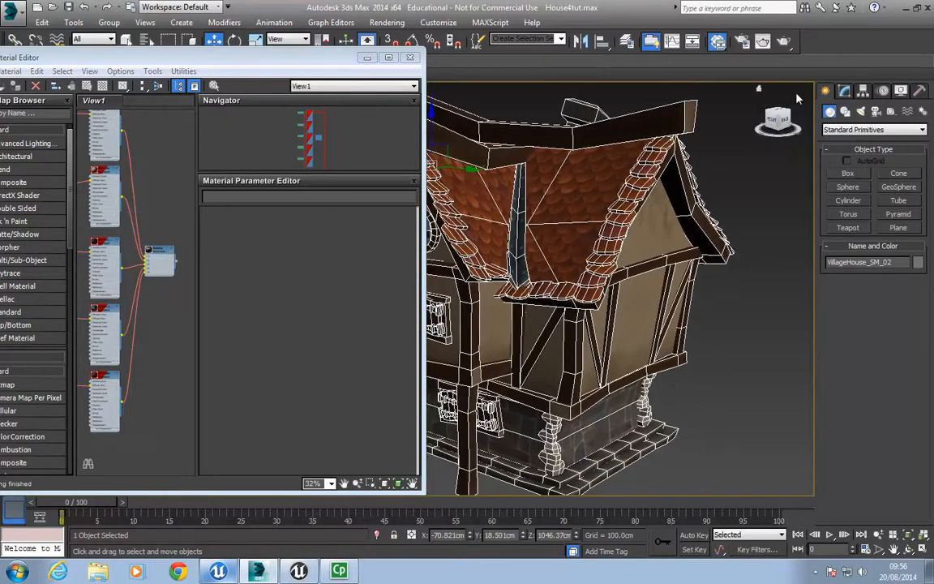
Enter polygon editing on the house and widen the command area to reach the Polygon: Material IDs settings.
{"action": "left_click", "coordinate": [844, 90]}
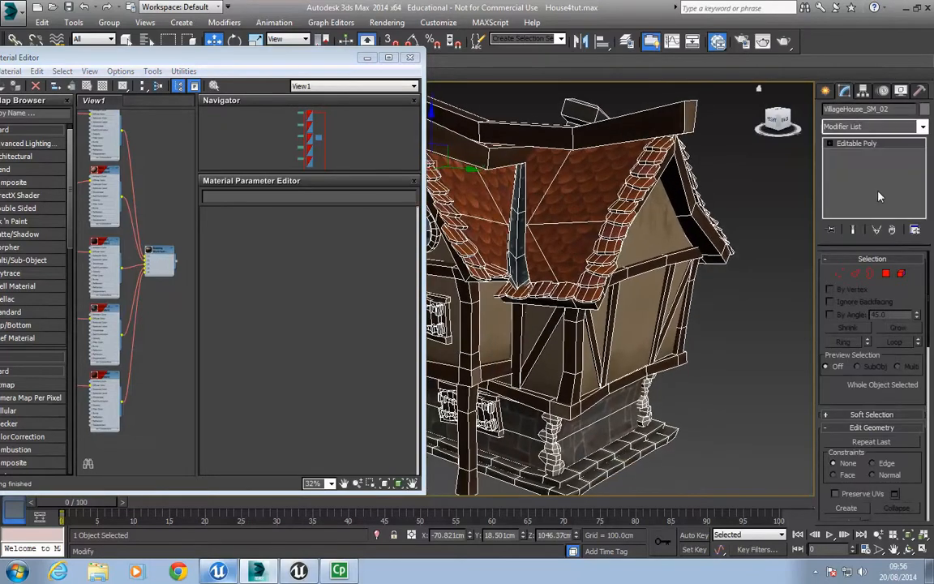
{"action": "left_click", "coordinate": [886, 274]}
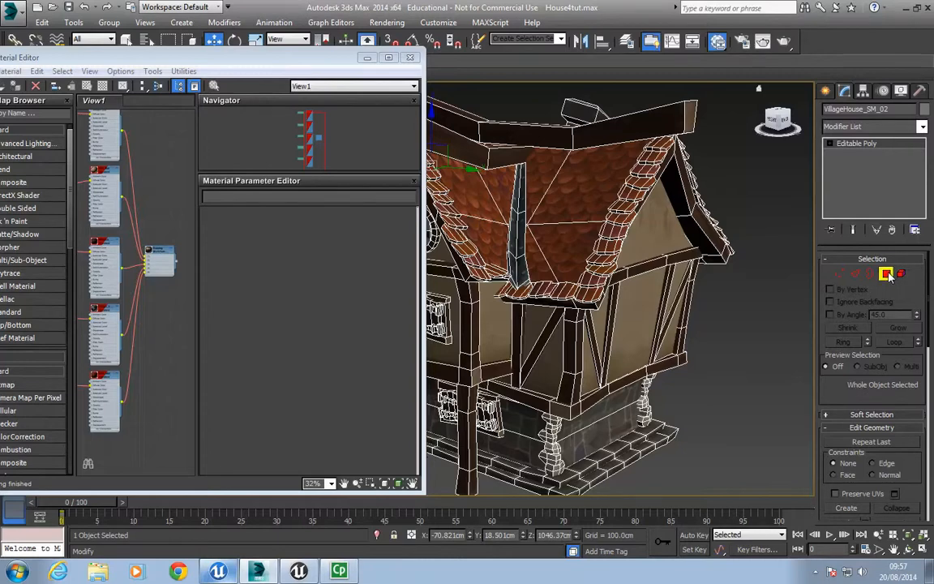
{"action": "left_click", "coordinate": [367, 61]}
{"action": "middle_click_drag", "start_coordinate": [515, 300], "coordinate": [442, 248]}
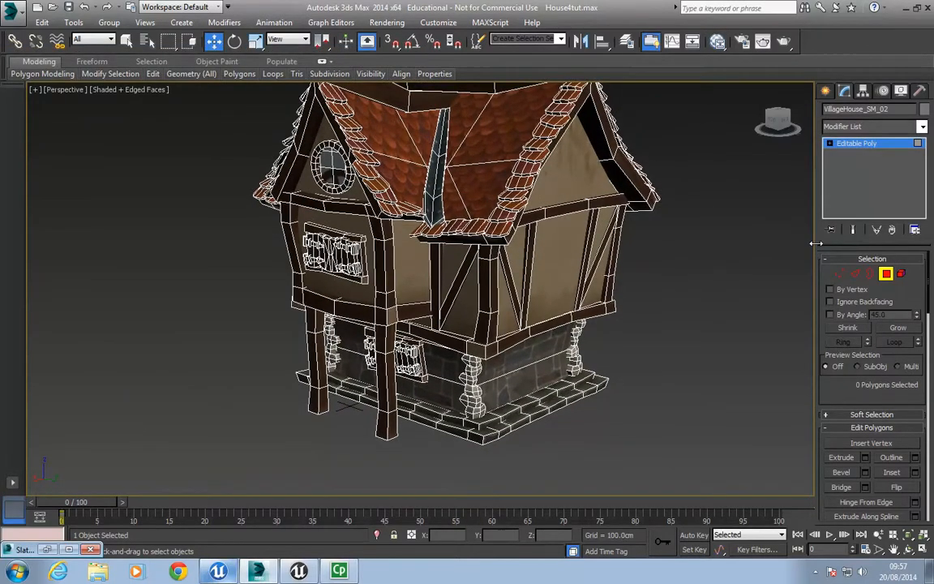
{"action": "left_click_drag", "start_coordinate": [816, 243], "coordinate": [696, 219]}
{"action": "scroll", "coordinate": [929, 286], "scroll_direction": "down", "scroll_amount": 5}
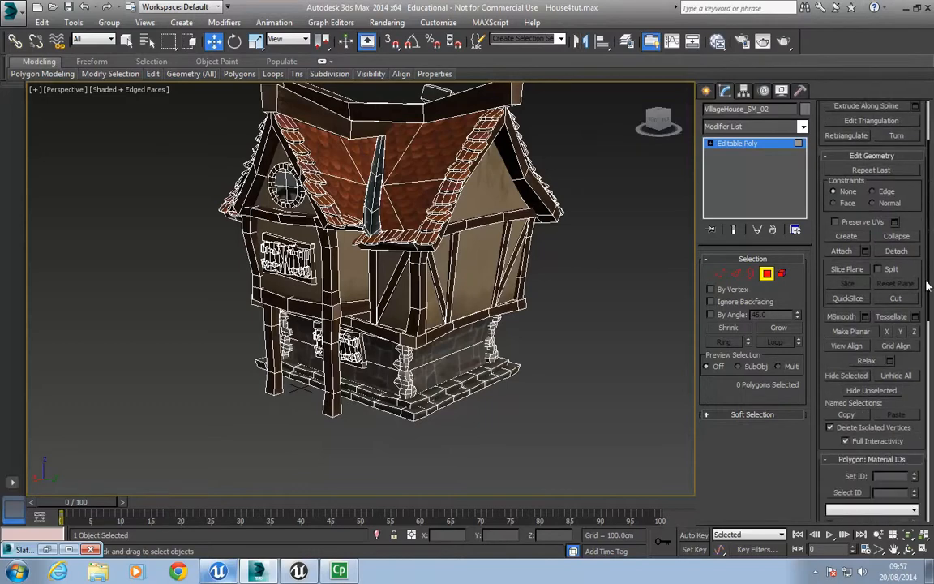
{"action": "scroll", "coordinate": [929, 286], "scroll_direction": "down", "scroll_amount": 3}
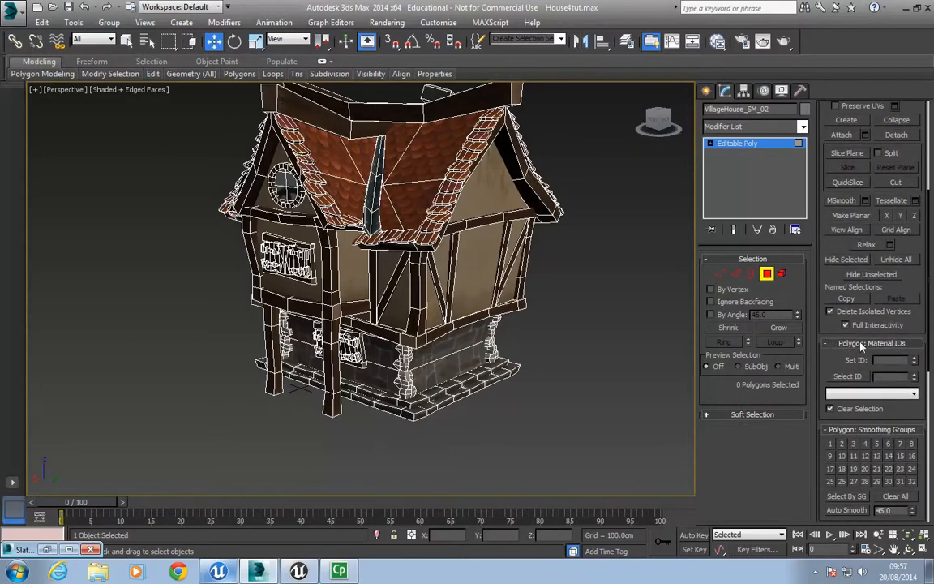
Select a roof polygon and compare its material ID with the roof material's slot in the Building Multi/Sub-Object material.
{"action": "left_click", "coordinate": [413, 163]}
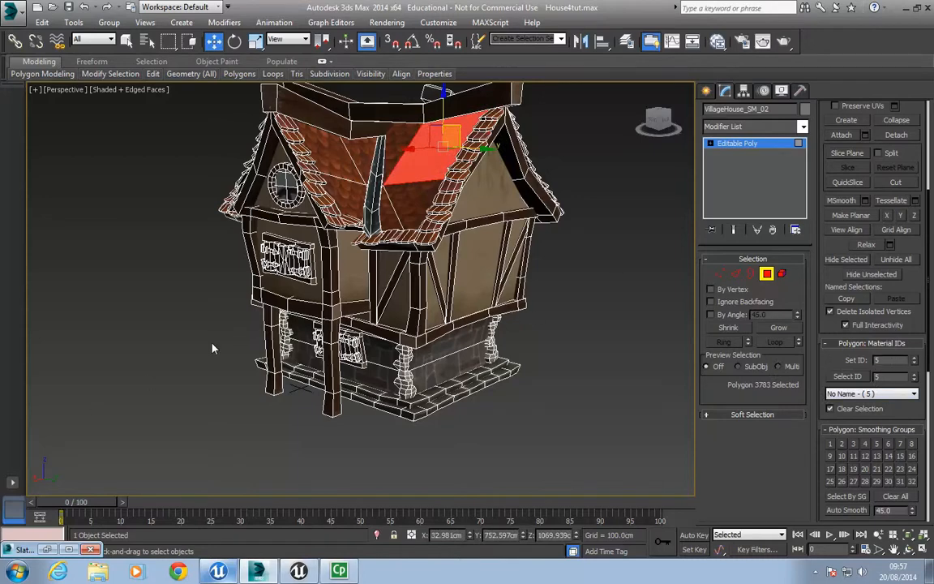
{"action": "key", "text": "m"}
{"action": "middle_click_drag", "start_coordinate": [125, 346], "coordinate": [193, 301]}
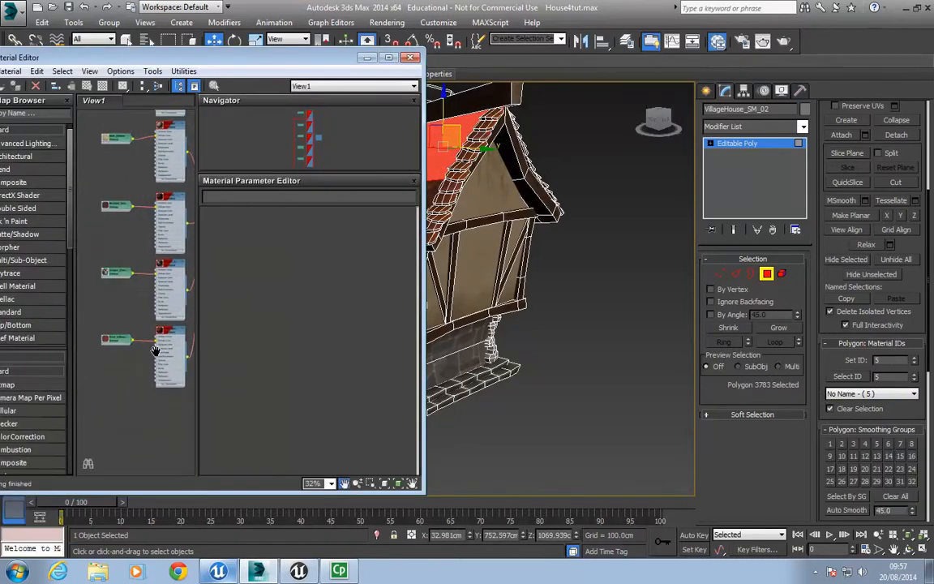
{"action": "middle_click_drag", "start_coordinate": [156, 352], "coordinate": [117, 380]}
{"action": "middle_click_drag", "start_coordinate": [193, 266], "coordinate": [178, 306]}
{"action": "scroll", "coordinate": [150, 334], "scroll_direction": "up", "scroll_amount": 5}
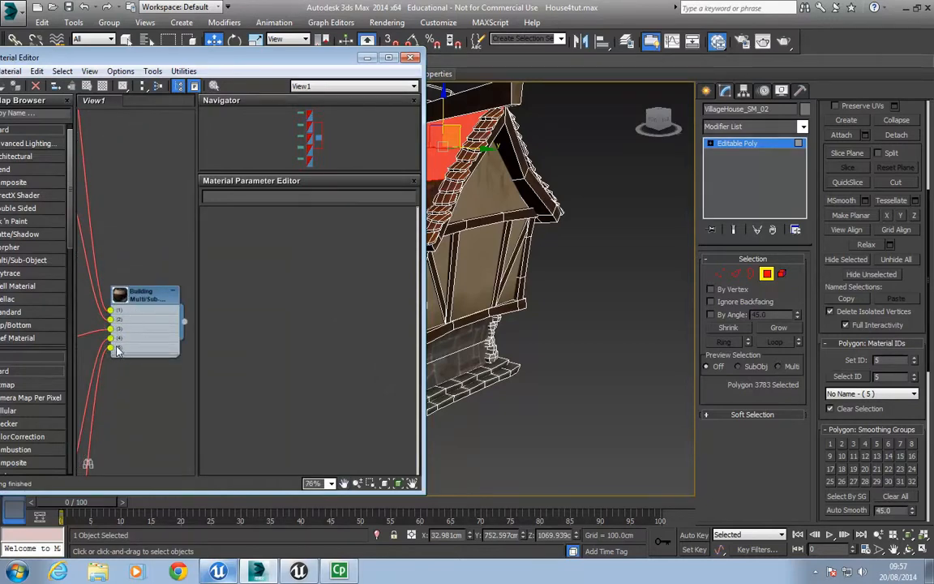
{"action": "middle_click_drag", "start_coordinate": [107, 318], "coordinate": [159, 285]}
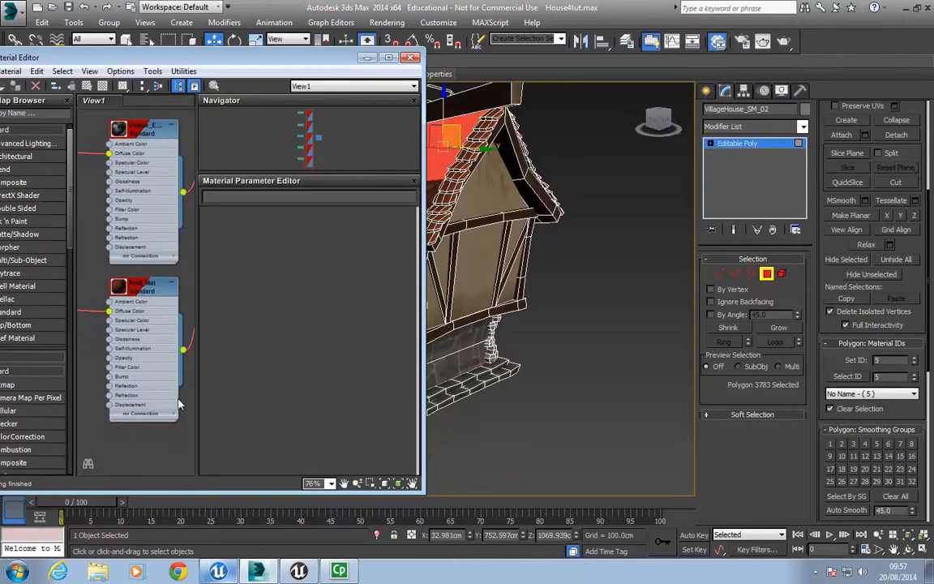
Select the triangular gable wall polygon and compare its material ID with the wall material's slot in the Building material.
{"action": "left_click", "coordinate": [484, 194]}
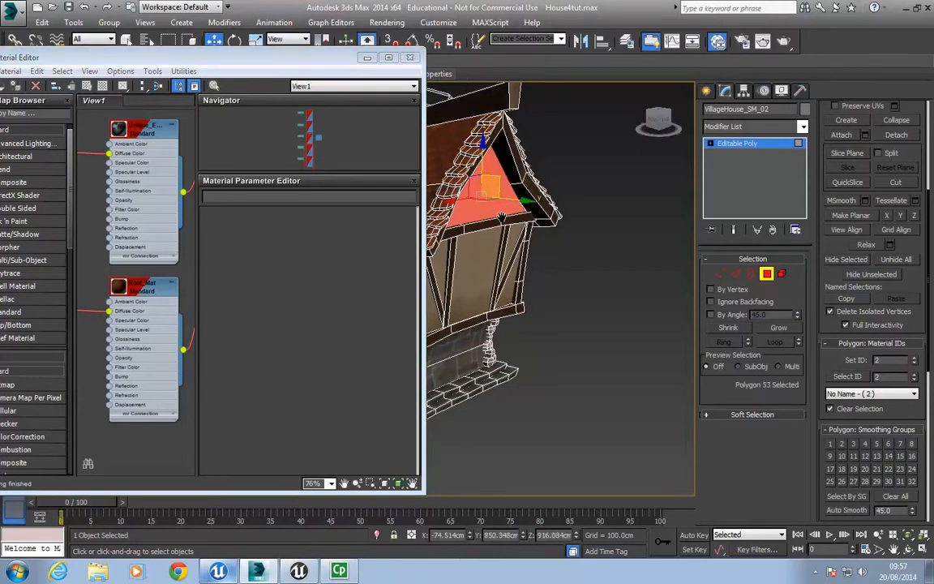
{"action": "scroll", "coordinate": [124, 182], "scroll_direction": "down", "scroll_amount": 3}
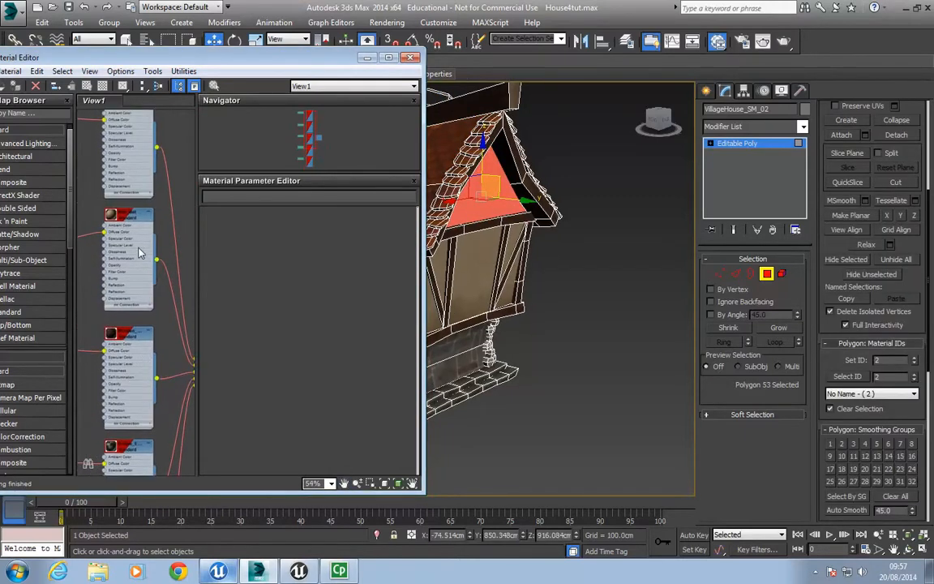
{"action": "scroll", "coordinate": [138, 247], "scroll_direction": "up", "scroll_amount": 1}
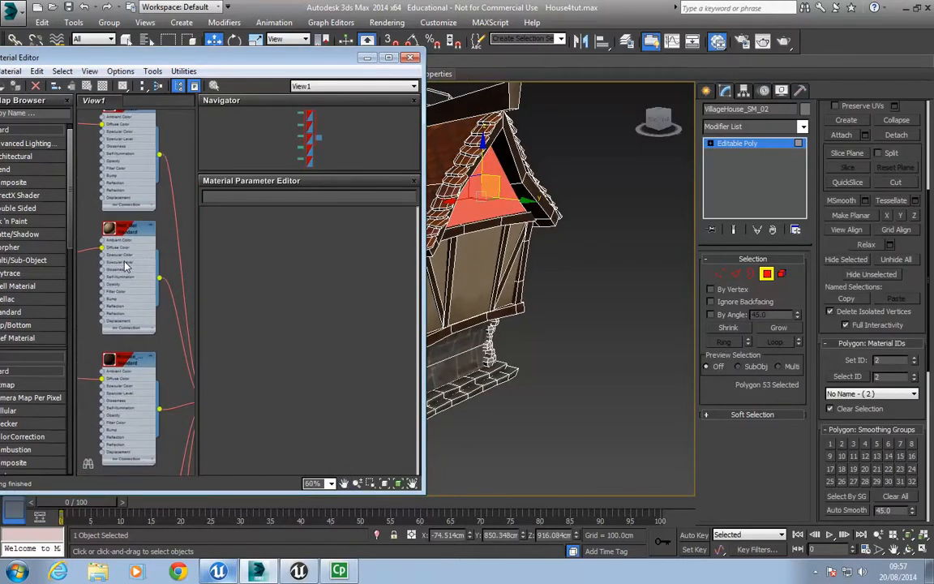
{"action": "middle_click_drag", "start_coordinate": [142, 305], "coordinate": [118, 282]}
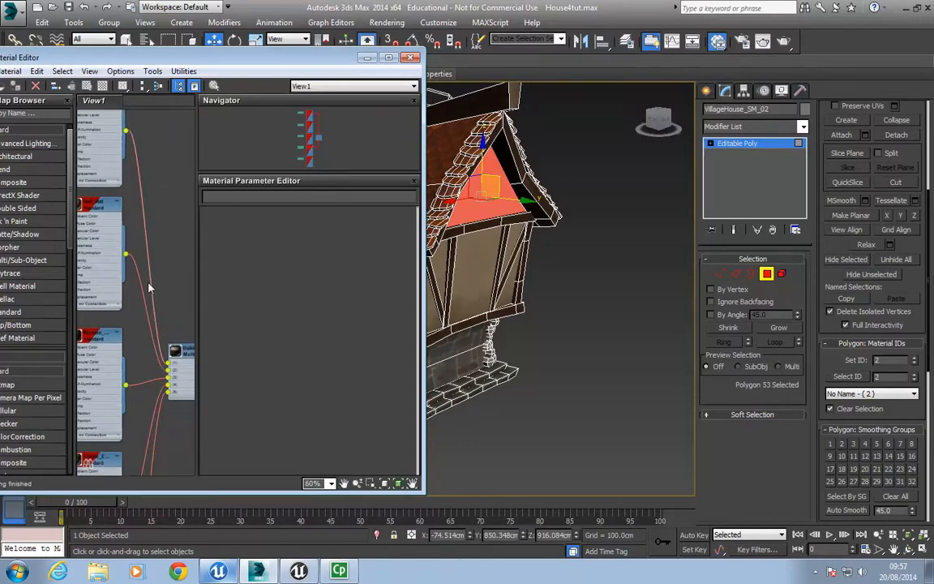
{"action": "middle_click_drag", "start_coordinate": [463, 301], "coordinate": [542, 343]}
{"action": "scroll", "coordinate": [143, 328], "scroll_direction": "down", "scroll_amount": 8}
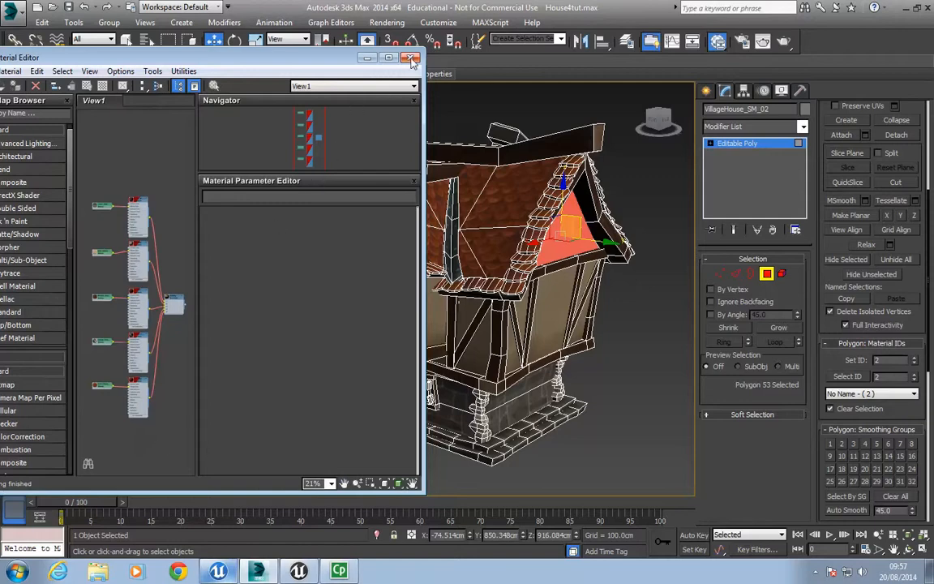
Minimize the Material Editor, exit polygon editing and select the whole house again.
{"action": "left_click", "coordinate": [369, 57]}
{"action": "left_click", "coordinate": [767, 276]}
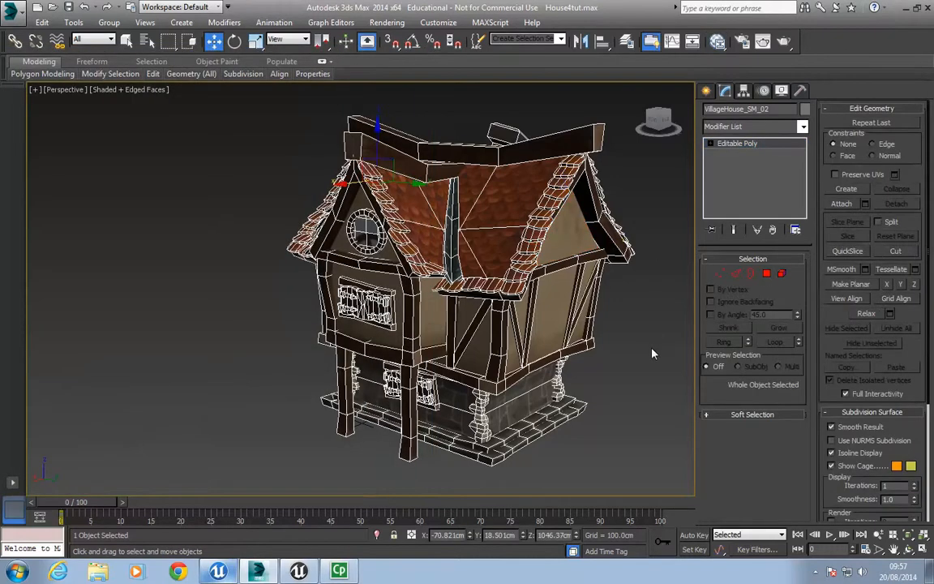
{"action": "left_click", "coordinate": [649, 351]}
{"action": "left_click", "coordinate": [487, 322]}
{"action": "middle_click_drag", "start_coordinate": [349, 384], "coordinate": [321, 363], "text": "alt"}
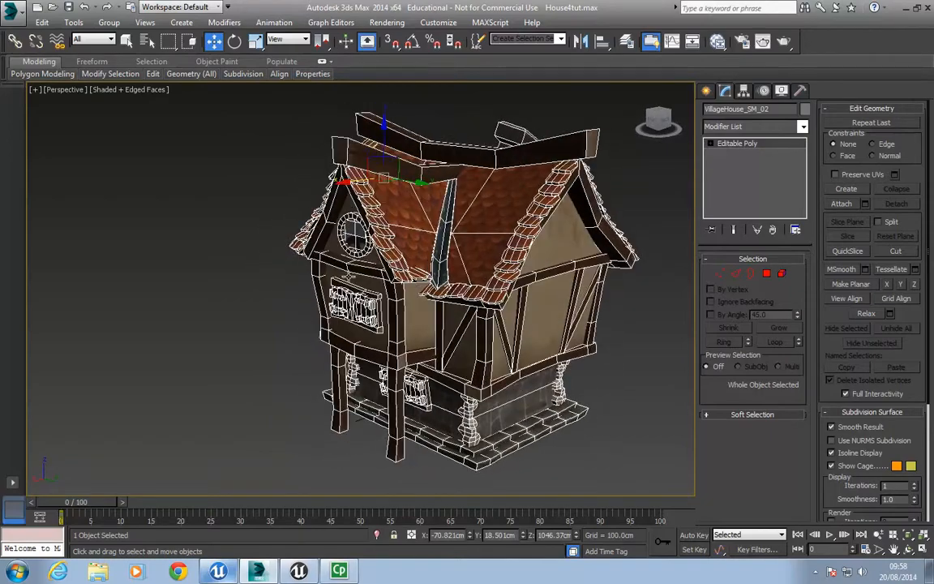
Set the system unit scale to 1 unit = 1.0 Centimeters and accept the units setup with metric centimeters as display units.
{"action": "left_click", "coordinate": [433, 23]}
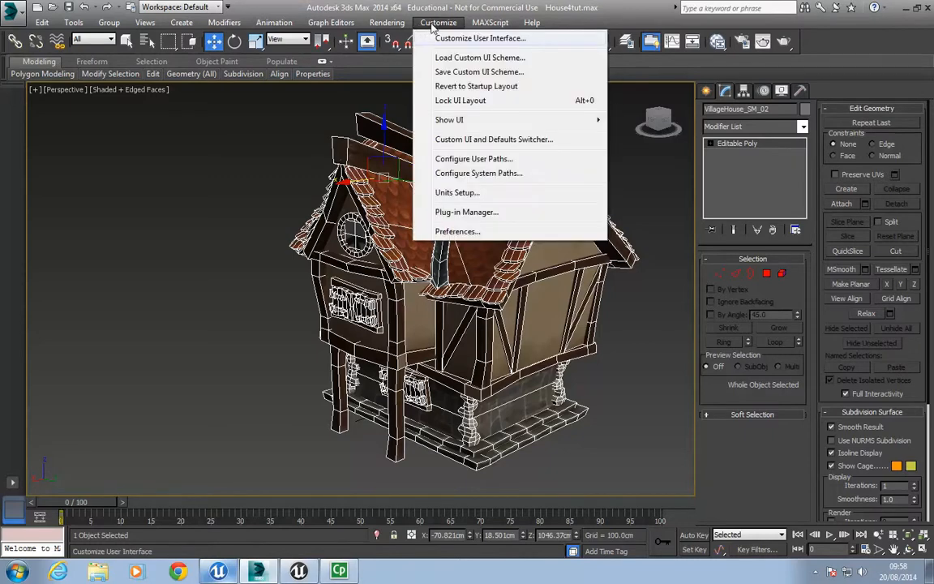
{"action": "left_click", "coordinate": [445, 194]}
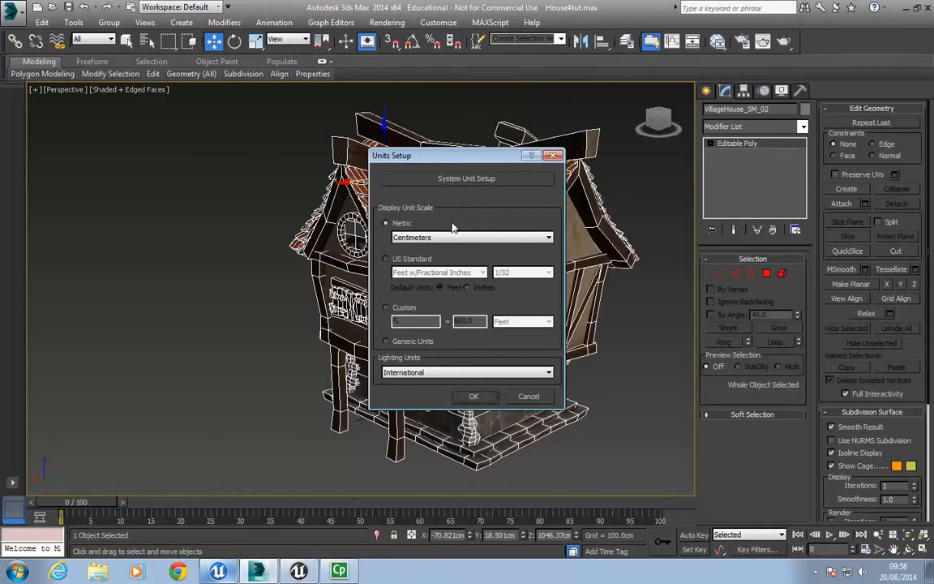
{"action": "left_click", "coordinate": [442, 180]}
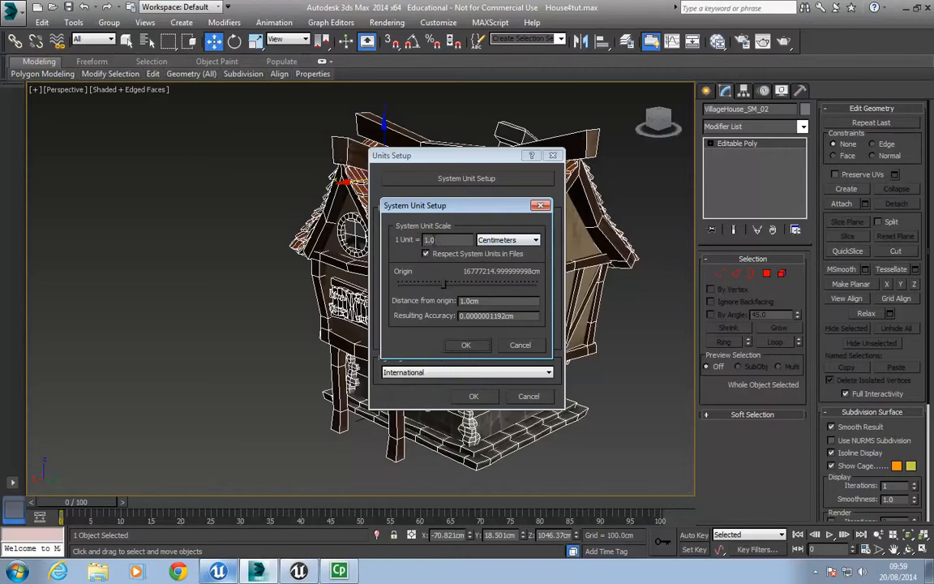
{"action": "left_click", "coordinate": [509, 240]}
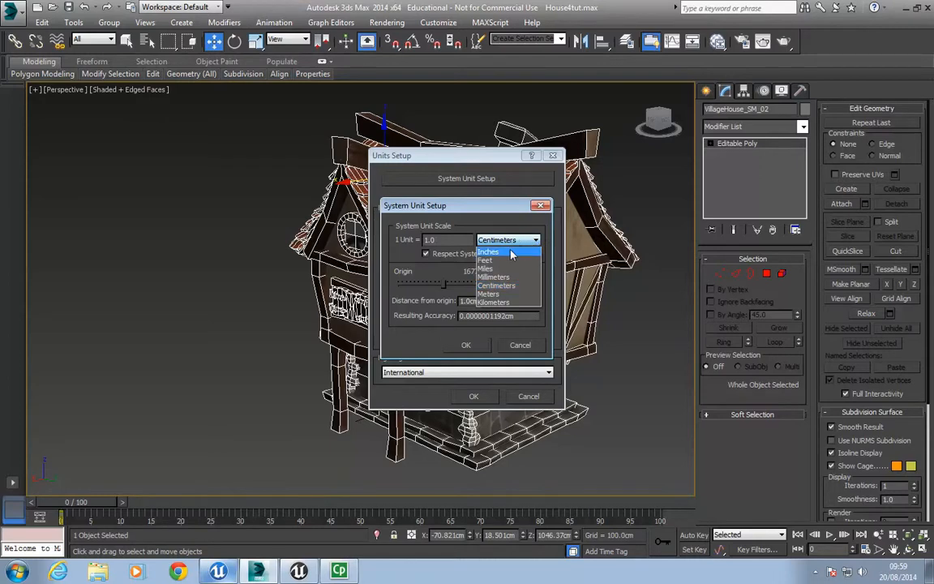
{"action": "left_click", "coordinate": [510, 253]}
{"action": "left_click", "coordinate": [508, 240]}
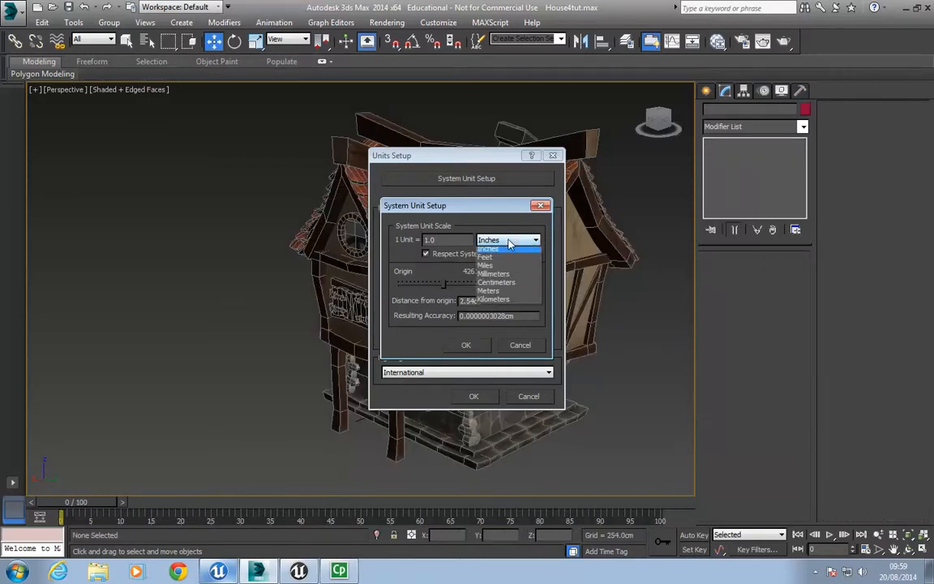
{"action": "left_click", "coordinate": [501, 286]}
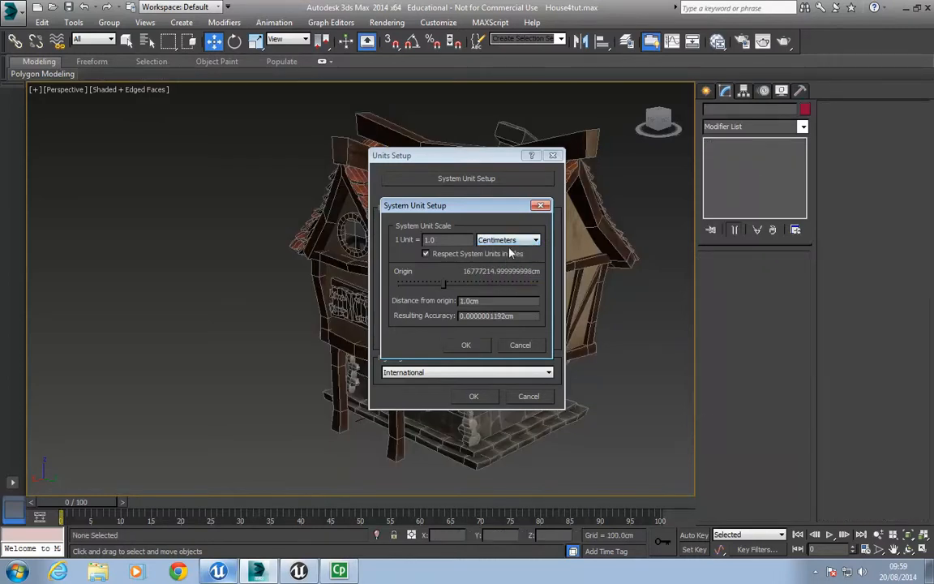
{"action": "left_click", "coordinate": [468, 345]}
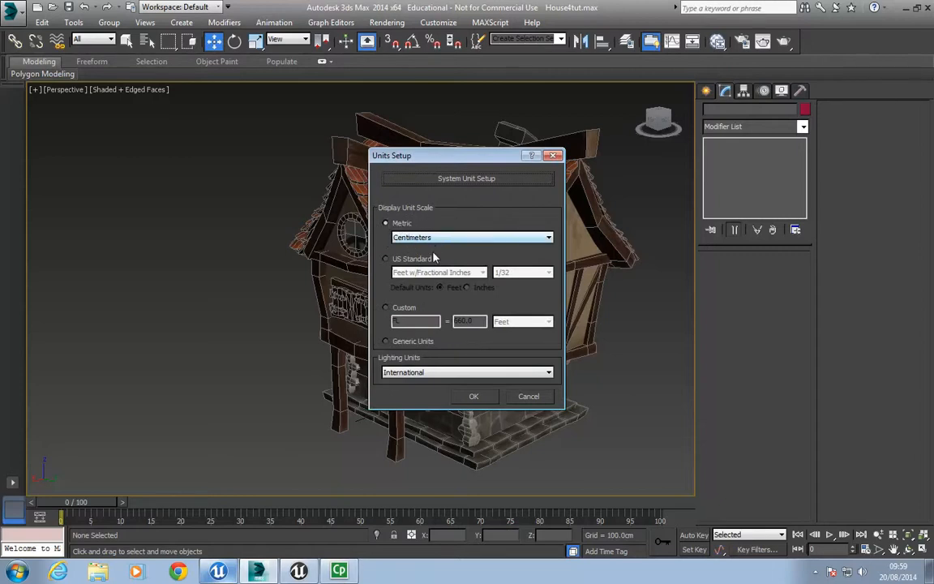
{"action": "left_click", "coordinate": [474, 397]}
{"action": "left_click", "coordinate": [470, 397]}
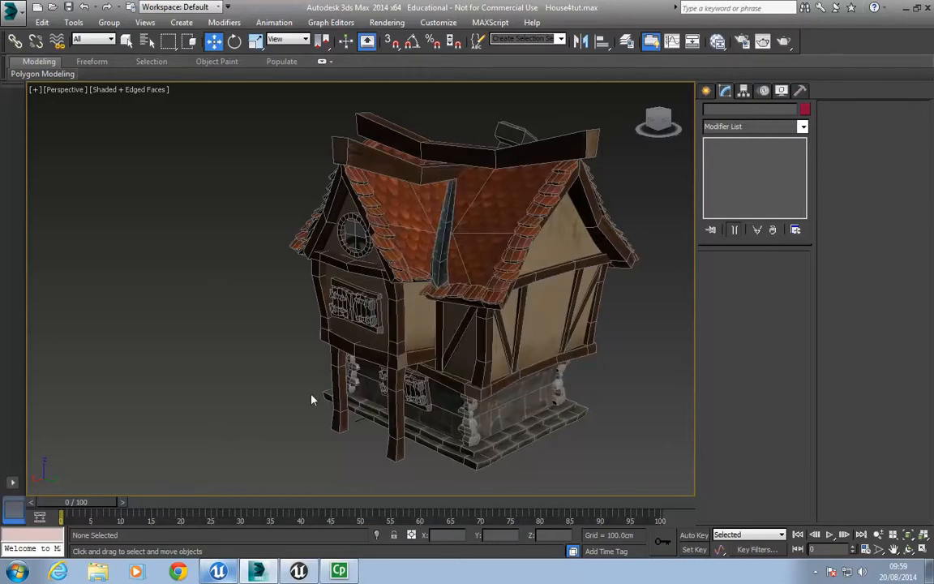
Select the house and, in the front view, lower it to about Z 879 cm so its stone base rests on the ground line.
{"action": "left_click", "coordinate": [382, 260]}
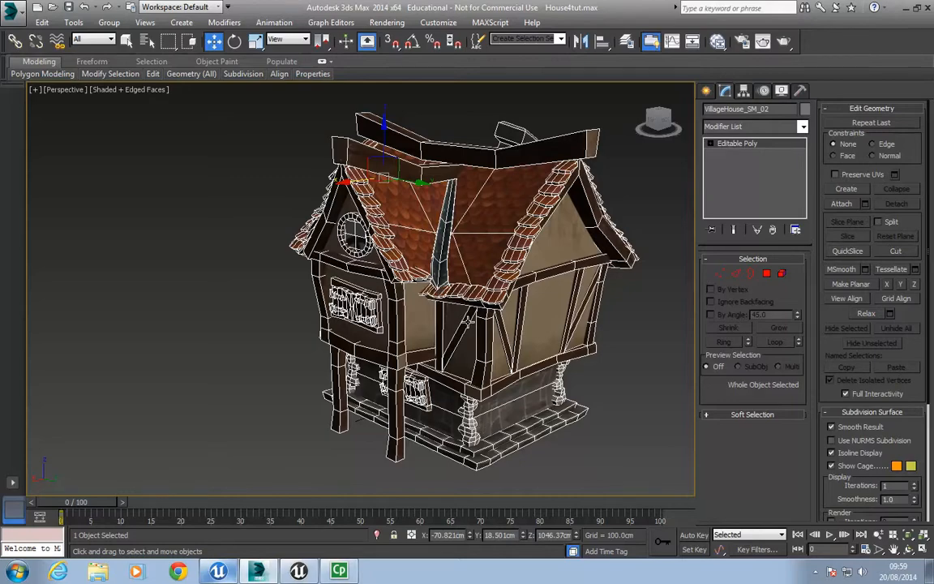
{"action": "middle_click_drag", "start_coordinate": [408, 287], "coordinate": [674, 373], "text": "alt"}
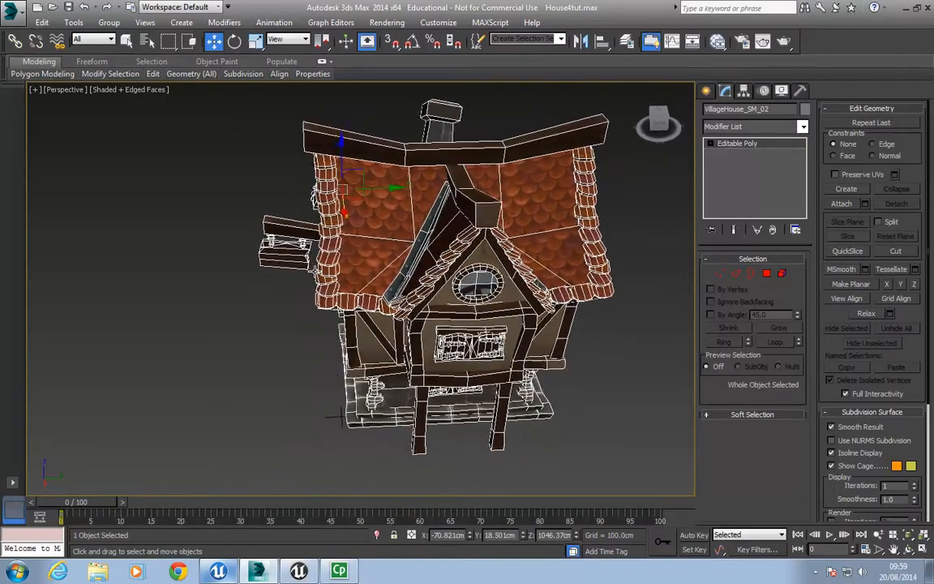
{"action": "middle_click_drag", "start_coordinate": [334, 418], "coordinate": [373, 473], "text": "alt"}
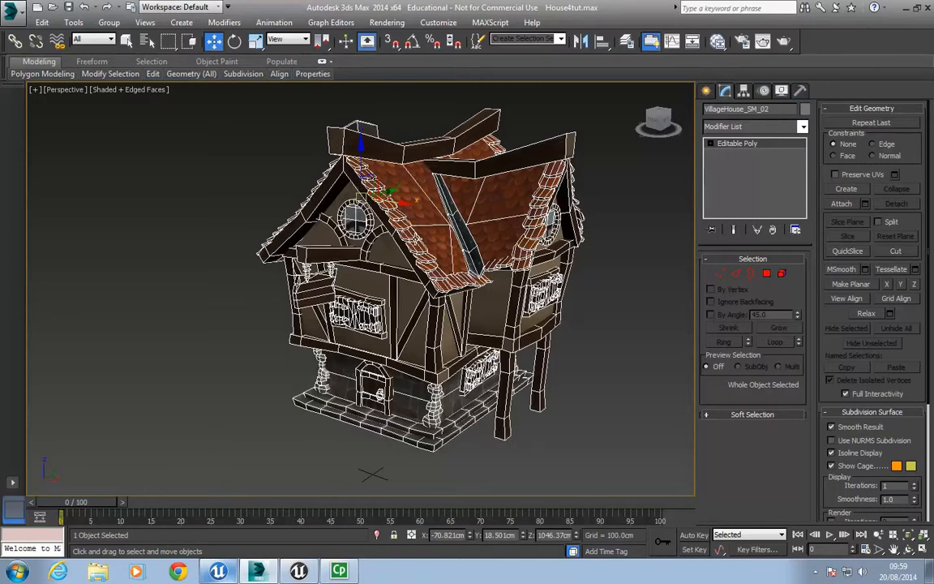
{"action": "middle_click_drag", "start_coordinate": [384, 260], "coordinate": [334, 421], "text": "alt"}
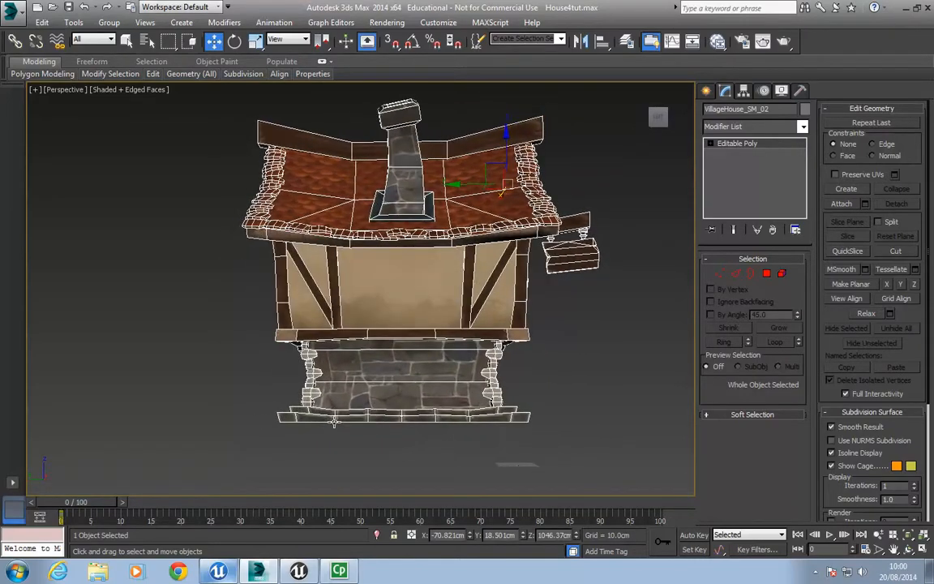
{"action": "middle_click_drag", "start_coordinate": [533, 441], "coordinate": [335, 442], "text": "alt"}
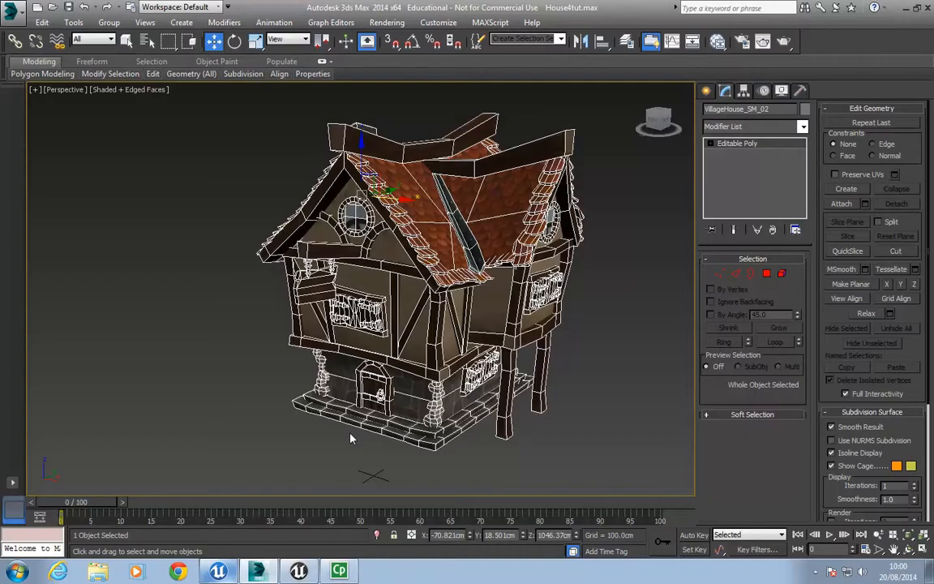
{"action": "middle_click_drag", "start_coordinate": [426, 289], "coordinate": [388, 303], "text": "alt"}
{"action": "key", "text": "f"}
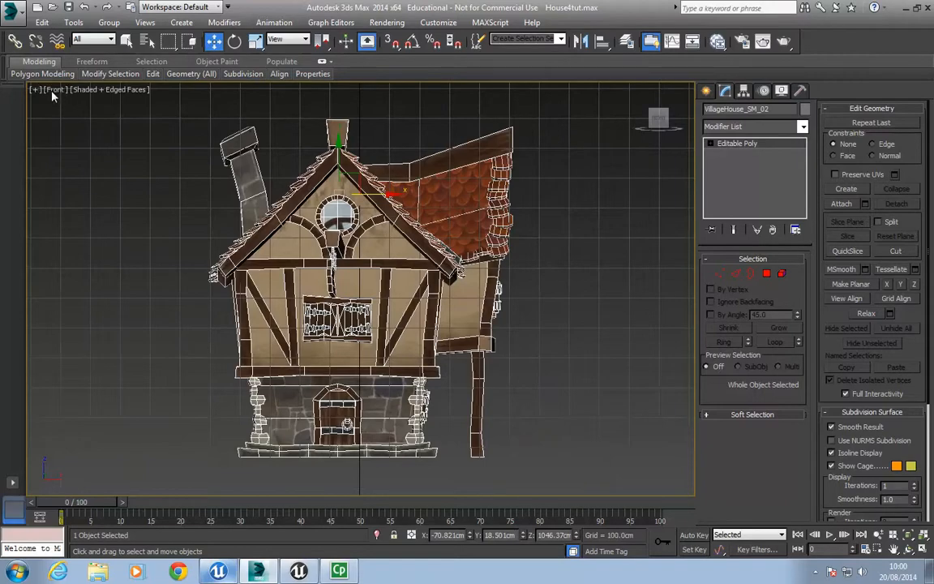
{"action": "middle_click_drag", "start_coordinate": [243, 291], "coordinate": [255, 237]}
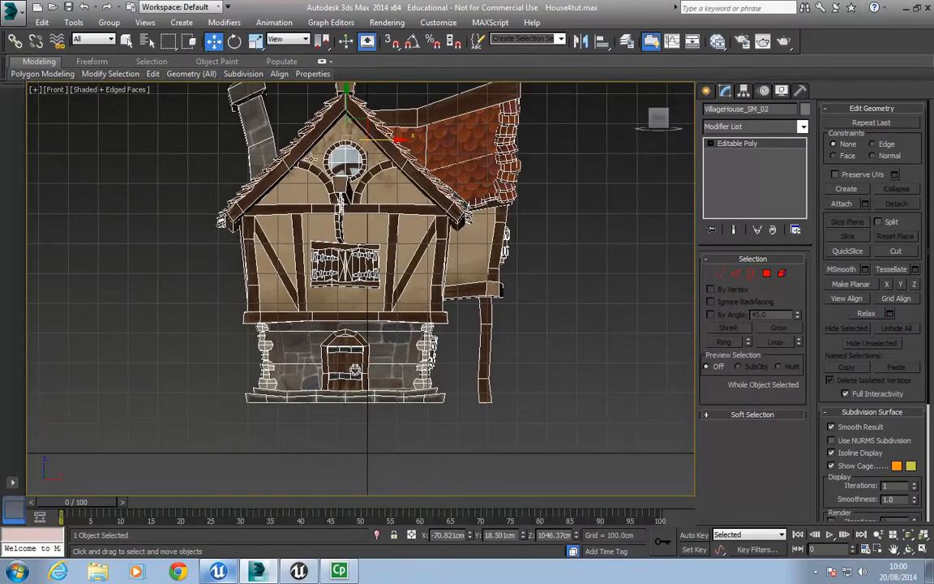
{"action": "middle_click_drag", "start_coordinate": [309, 99], "coordinate": [310, 123]}
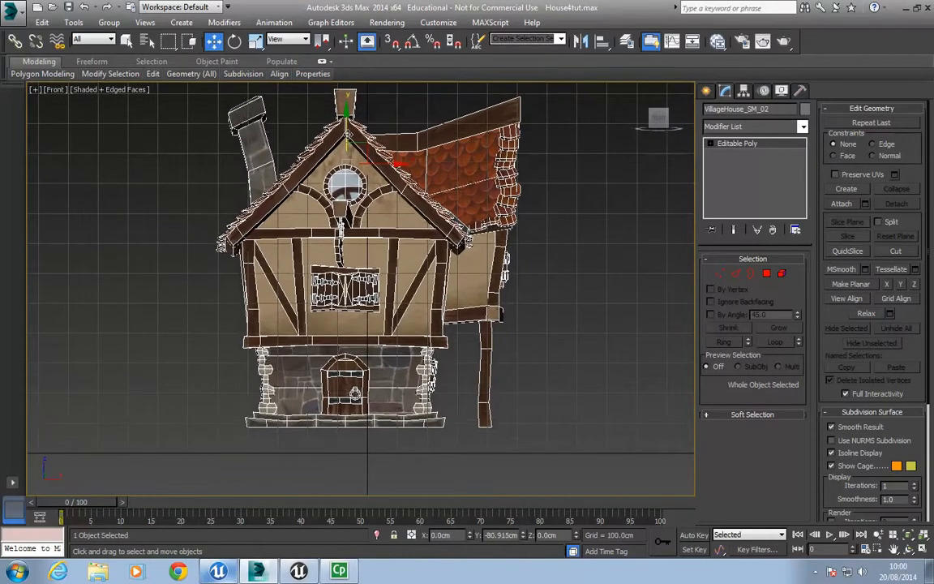
{"action": "middle_click_drag", "start_coordinate": [354, 394], "coordinate": [354, 418]}
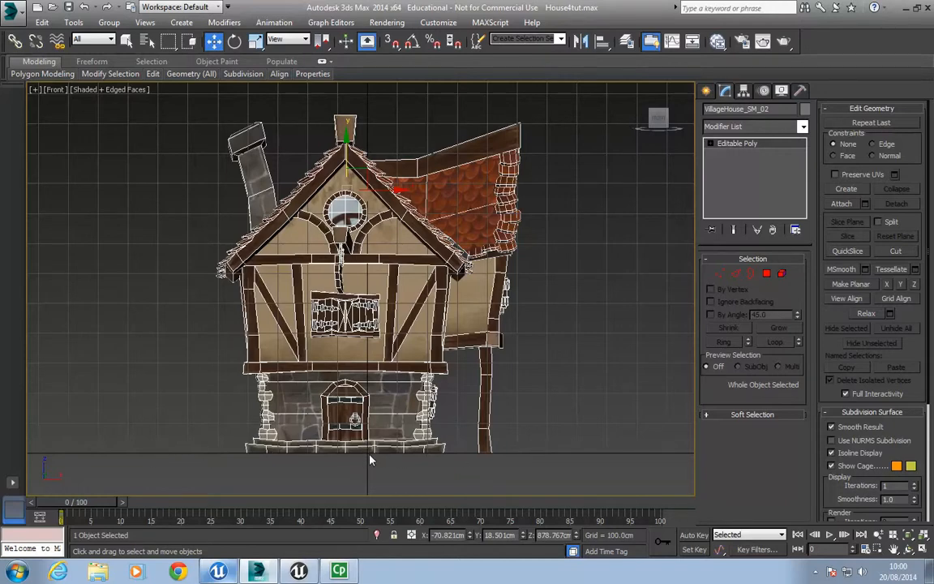
Slide the house along X in the front view to centre its door gable on the vertical origin line, at about X 1.7 cm.
{"action": "scroll", "coordinate": [336, 379], "scroll_direction": "down", "scroll_amount": 3}
{"action": "left_click_drag", "start_coordinate": [356, 213], "coordinate": [622, 215]}
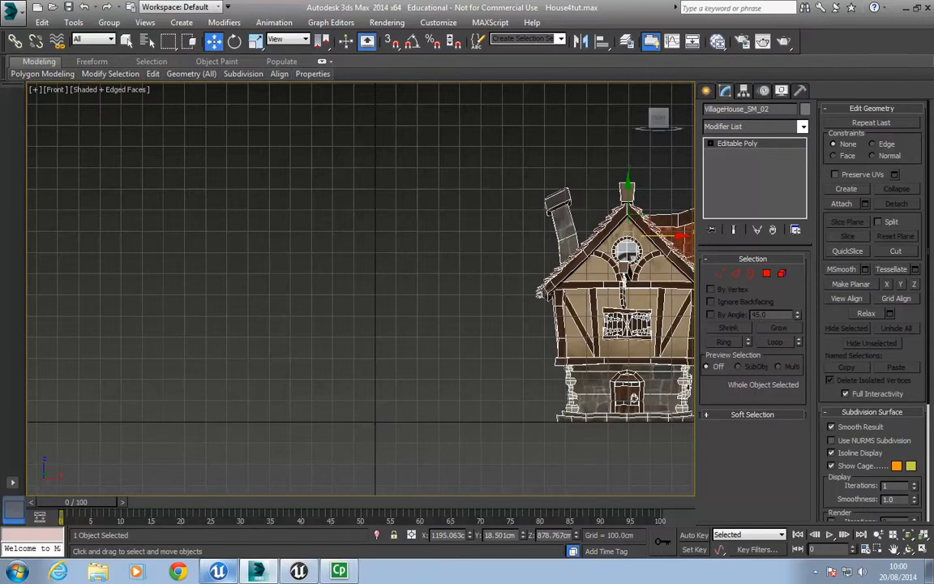
{"action": "left_click_drag", "start_coordinate": [589, 212], "coordinate": [349, 212]}
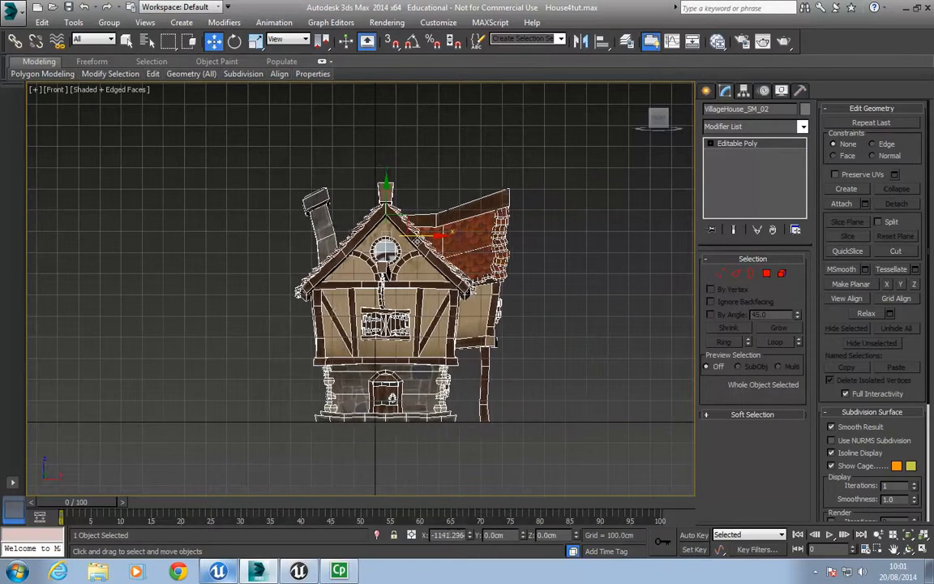
{"action": "left_click_drag", "start_coordinate": [417, 241], "coordinate": [406, 241]}
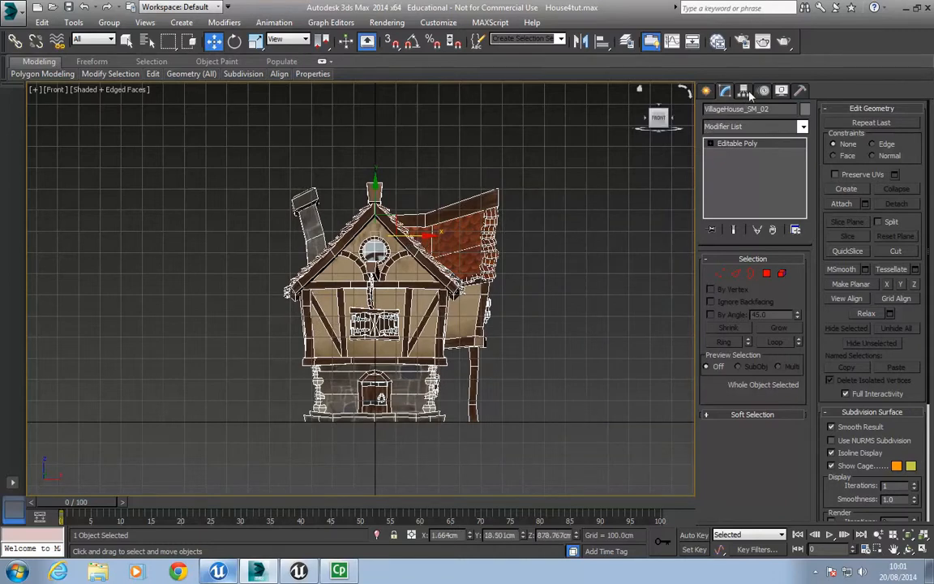
Using Affect Pivot Only, move the house's pivot straight down to its base at about Z 1 cm, leaving the geometry in place.
{"action": "left_click", "coordinate": [744, 92]}
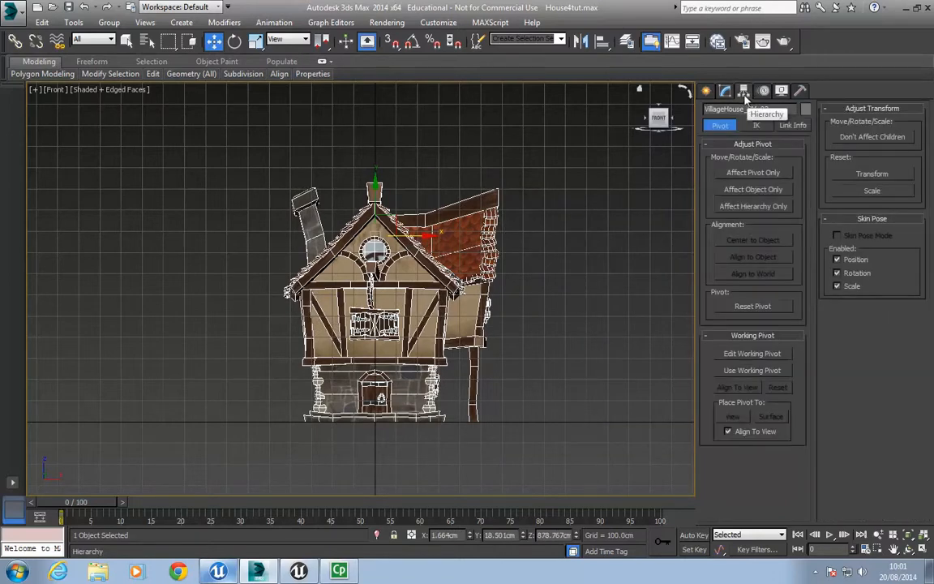
{"action": "left_click", "coordinate": [742, 173]}
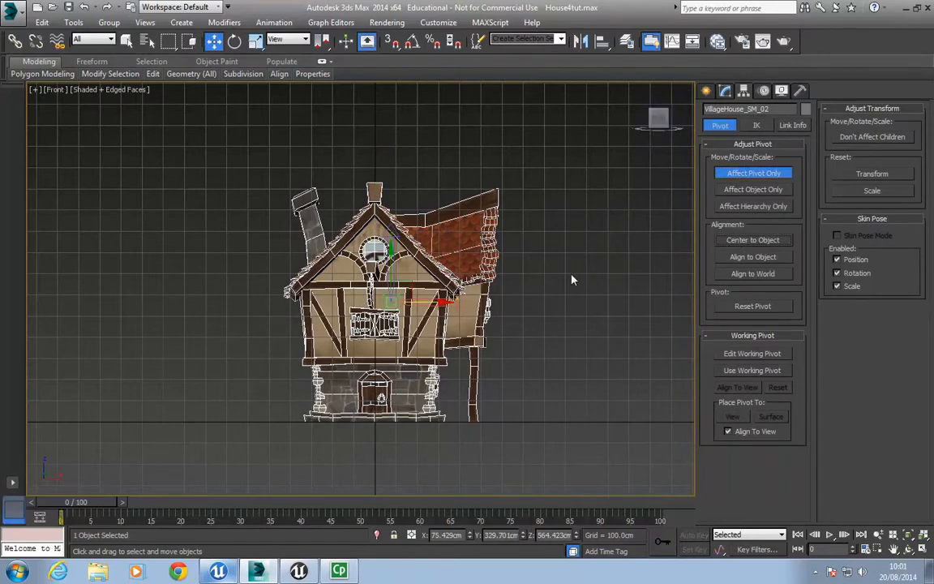
{"action": "key", "text": "p"}
{"action": "scroll", "coordinate": [461, 324], "scroll_direction": "up", "scroll_amount": 3}
{"action": "middle_click_drag", "start_coordinate": [460, 326], "coordinate": [345, 324], "text": "alt"}
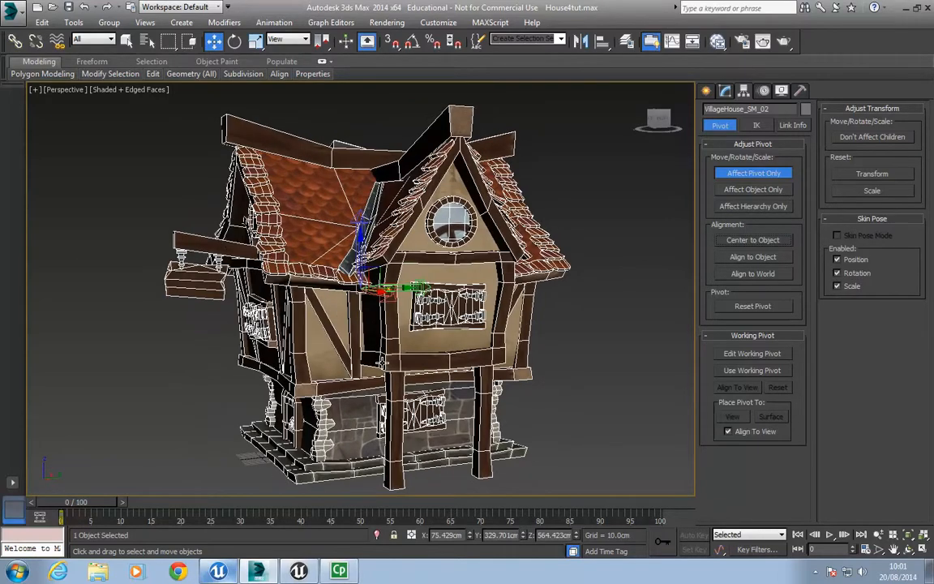
{"action": "key", "text": "f"}
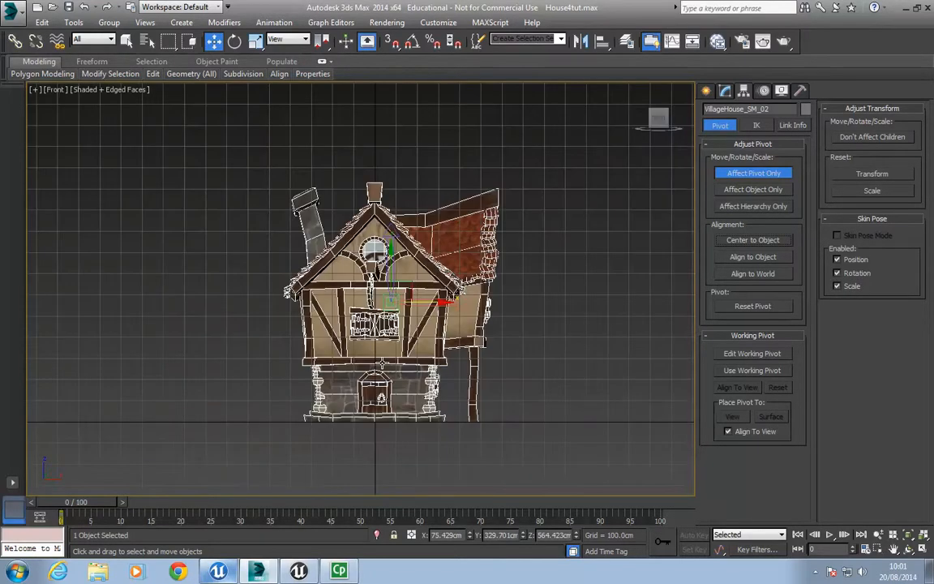
{"action": "scroll", "coordinate": [376, 389], "scroll_direction": "up", "scroll_amount": 3}
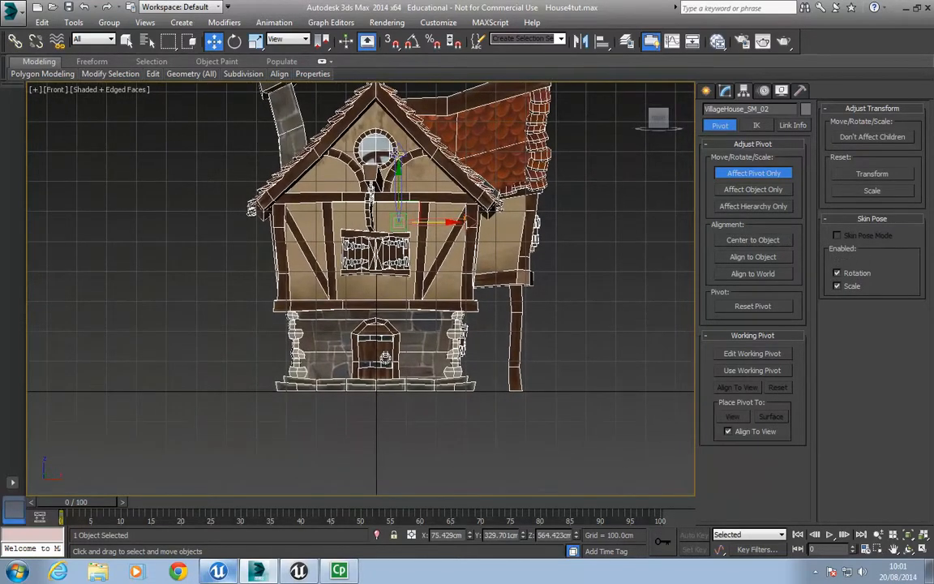
{"action": "left_click_drag", "start_coordinate": [399, 195], "coordinate": [404, 340]}
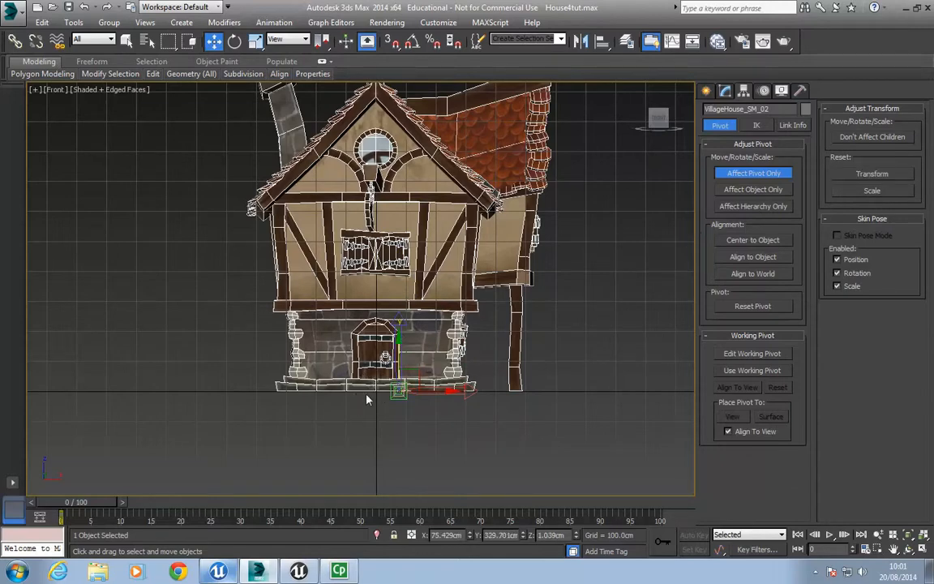
{"action": "left_click", "coordinate": [739, 175]}
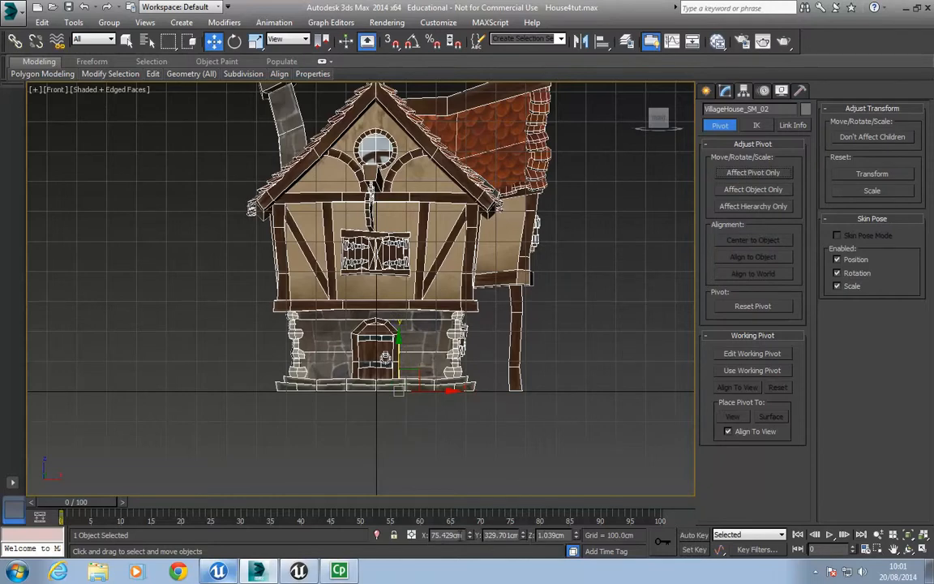
Reset the house's X, Y and Z position to 0.0 cm so its pivot sits at the world origin.
{"action": "right_click", "coordinate": [470, 538]}
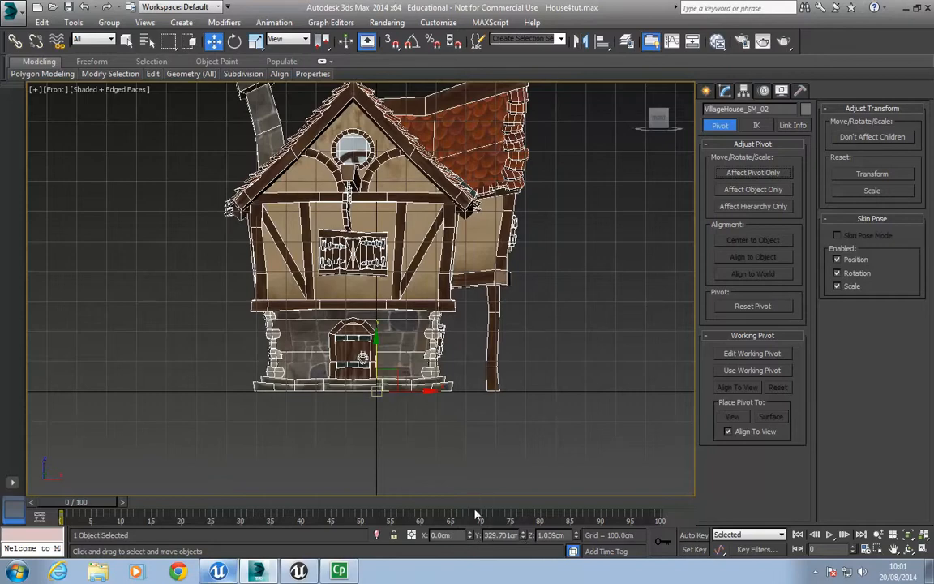
{"action": "right_click", "coordinate": [523, 536]}
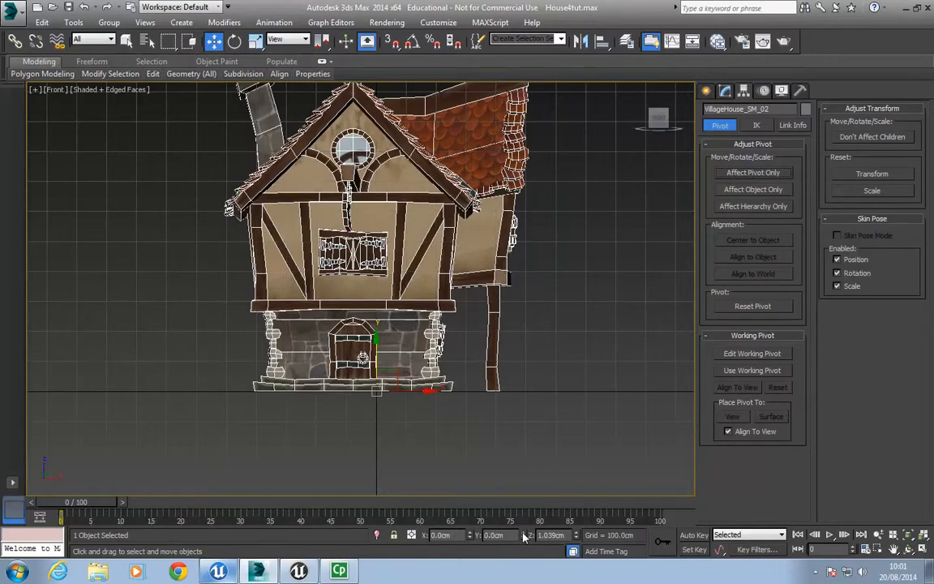
{"action": "right_click", "coordinate": [576, 536]}
Examine the house from all sides in the perspective view, checking its pivot and placement at the origin.
{"action": "key", "text": "p"}
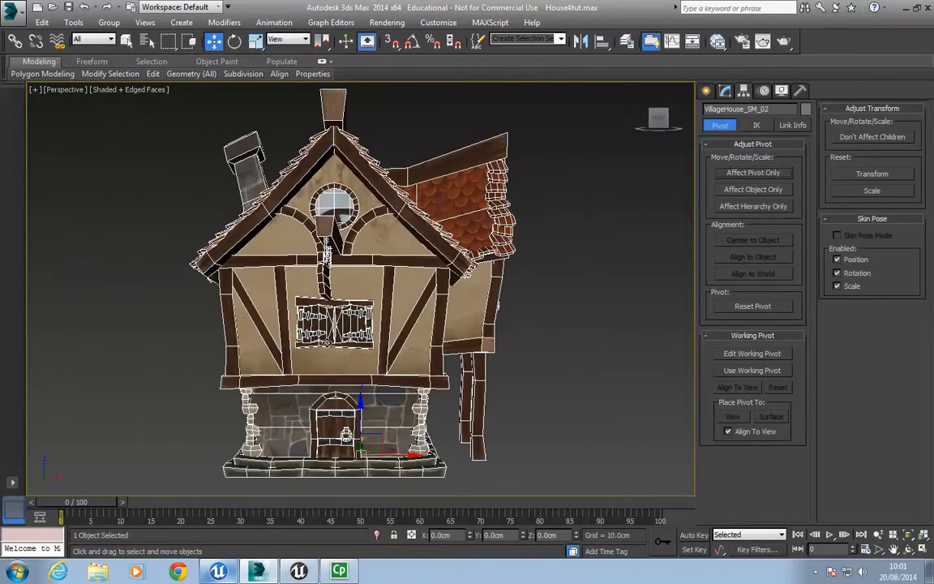
{"action": "middle_click_drag", "start_coordinate": [368, 418], "coordinate": [449, 417], "text": "alt"}
{"action": "scroll", "coordinate": [396, 346], "scroll_direction": "up", "scroll_amount": 5}
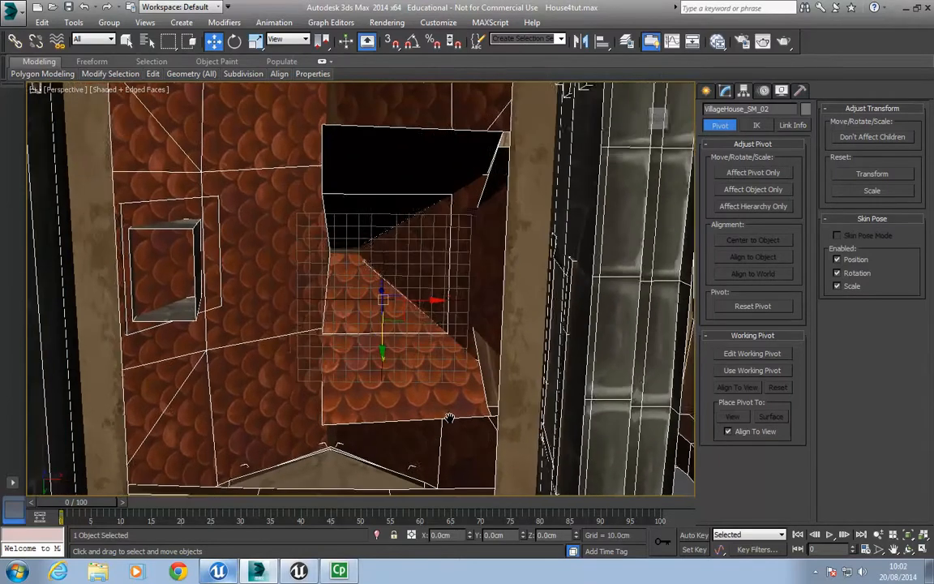
{"action": "scroll", "coordinate": [449, 417], "scroll_direction": "up", "scroll_amount": 4}
{"action": "middle_click_drag", "start_coordinate": [229, 120], "coordinate": [428, 258]}
{"action": "scroll", "coordinate": [400, 268], "scroll_direction": "down", "scroll_amount": 10}
{"action": "scroll", "coordinate": [444, 286], "scroll_direction": "up", "scroll_amount": 5}
{"action": "scroll", "coordinate": [388, 250], "scroll_direction": "down", "scroll_amount": 1}
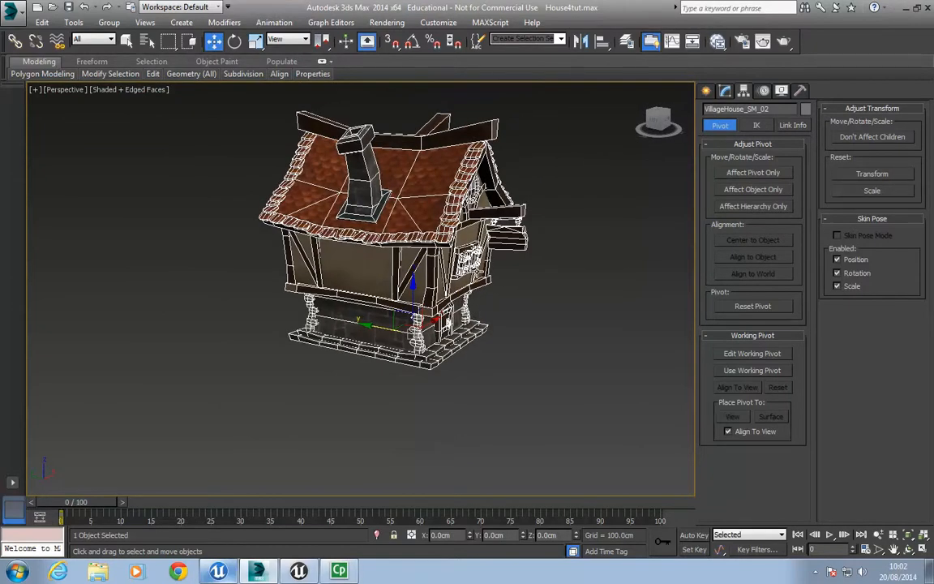
{"action": "middle_click_drag", "start_coordinate": [407, 246], "coordinate": [348, 253], "text": "alt"}
{"action": "middle_click_drag", "start_coordinate": [317, 328], "coordinate": [300, 334], "text": "alt"}
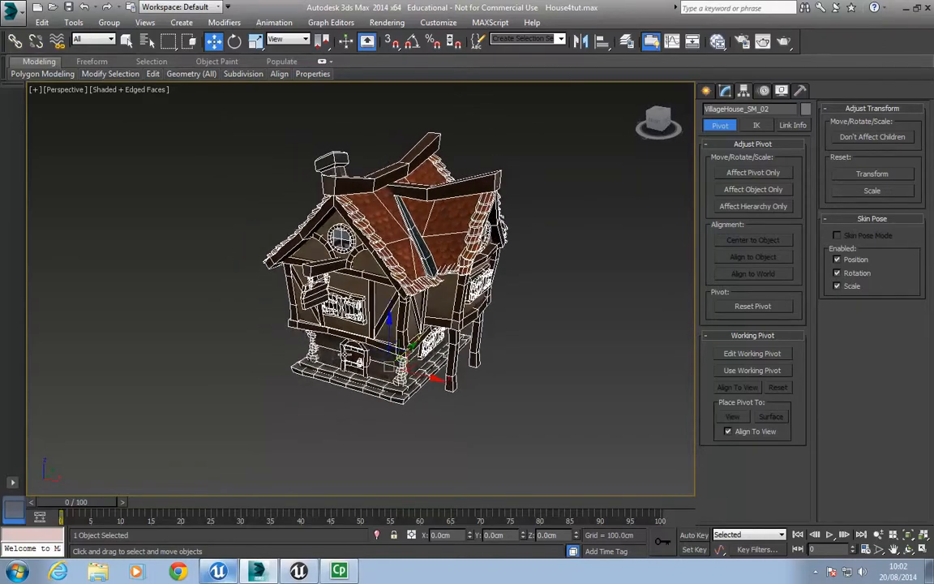
{"action": "middle_click_drag", "start_coordinate": [414, 355], "coordinate": [348, 326], "text": "alt"}
{"action": "middle_click_drag", "start_coordinate": [268, 274], "coordinate": [503, 361], "text": "alt"}
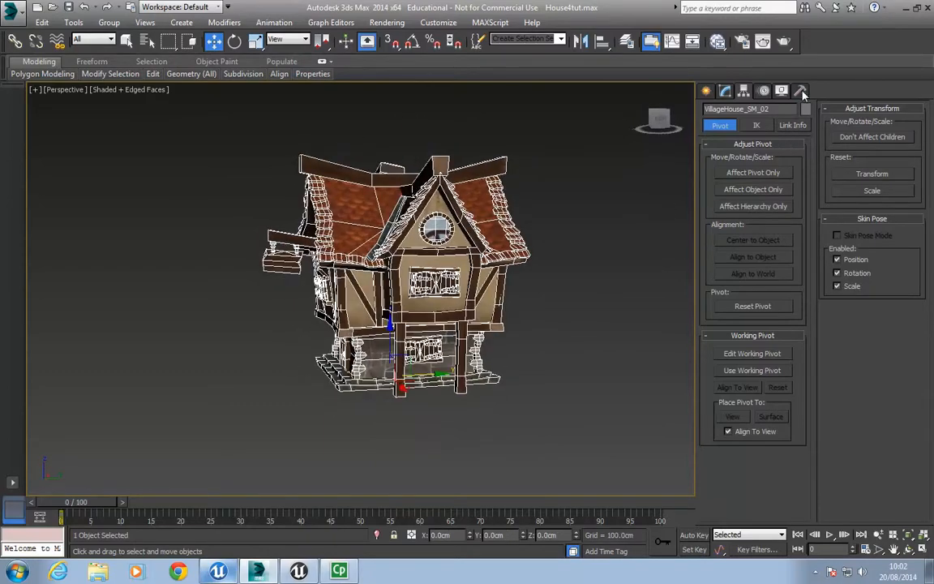
Apply Reset XForm to the selected village house and bring up its modifier stack.
{"action": "left_click", "coordinate": [802, 91]}
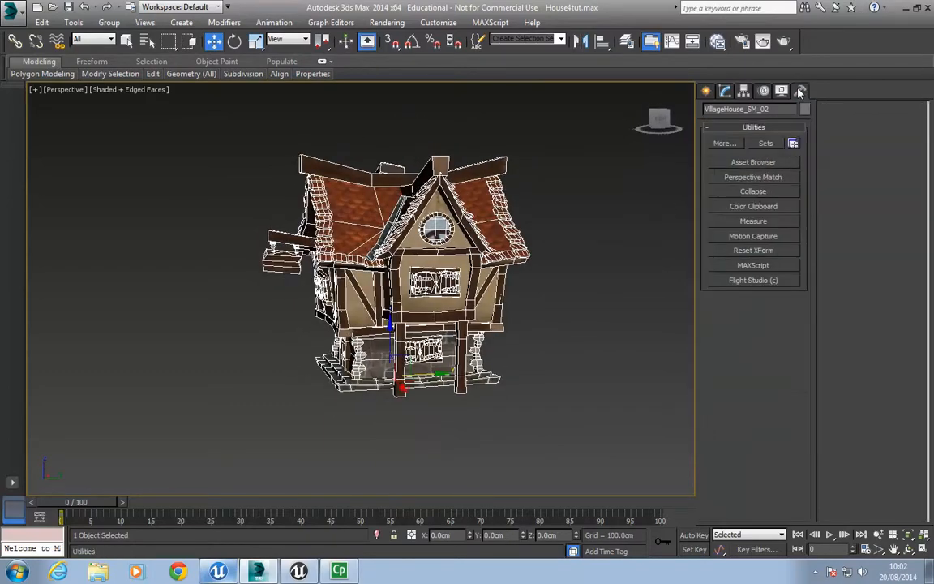
{"action": "left_click", "coordinate": [754, 251]}
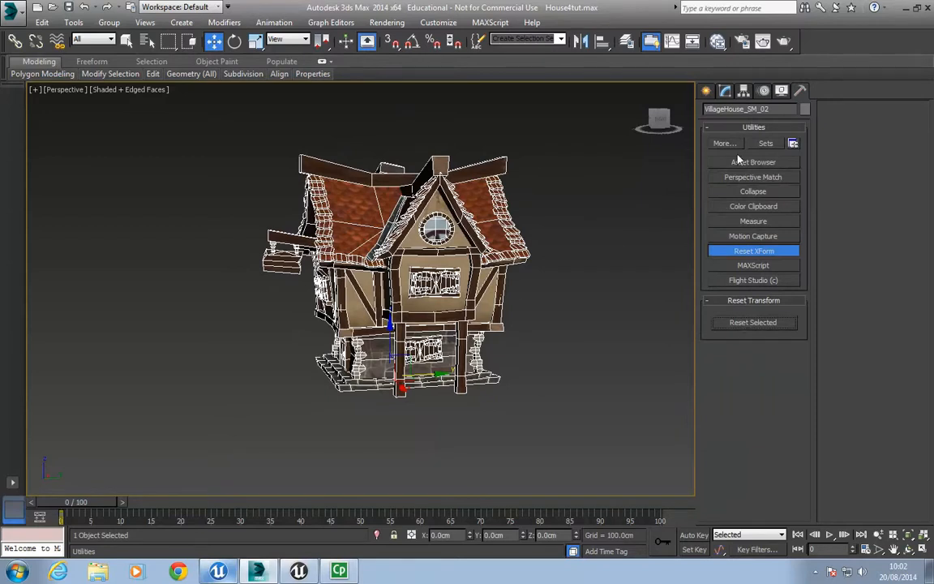
{"action": "left_click", "coordinate": [724, 92]}
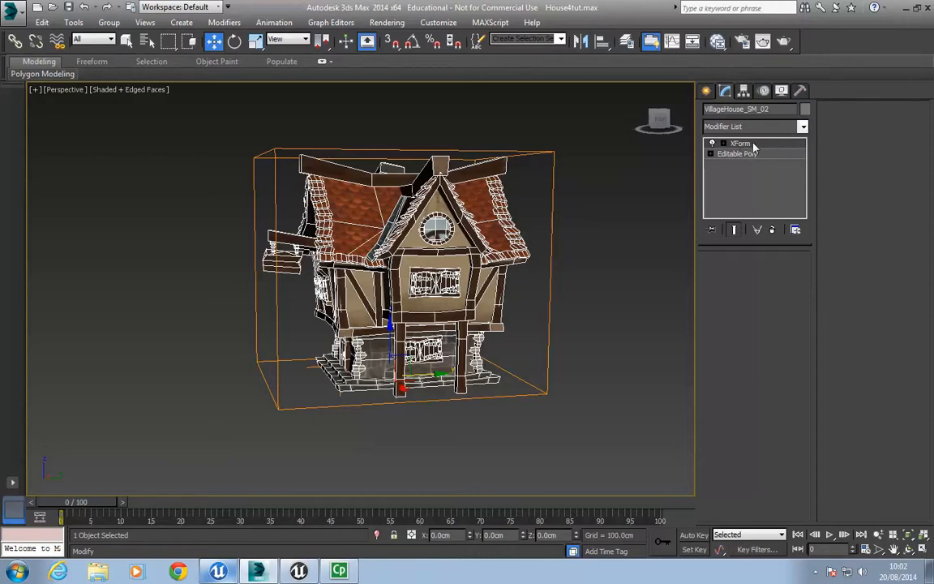
{"action": "left_click", "coordinate": [800, 90]}
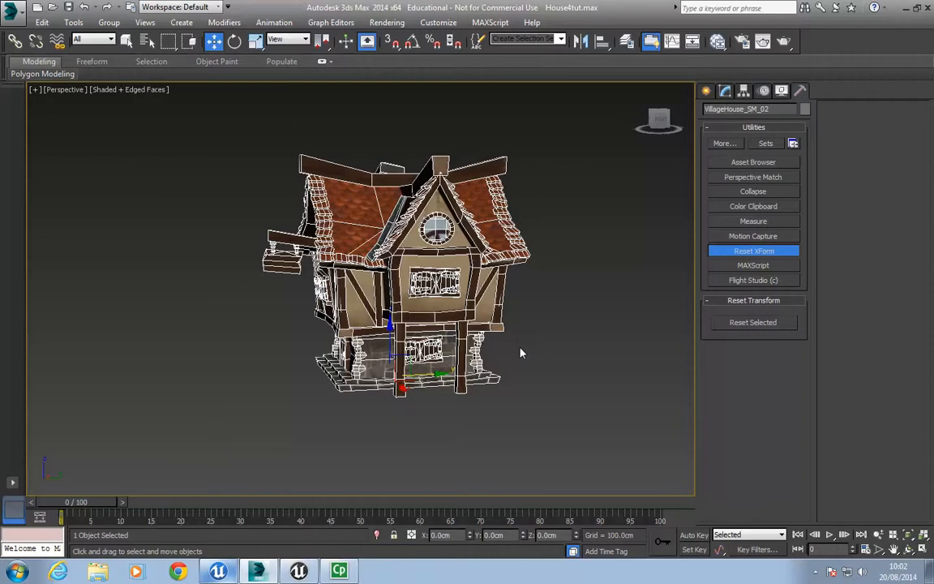
{"action": "left_click", "coordinate": [753, 323]}
{"action": "left_click", "coordinate": [726, 91]}
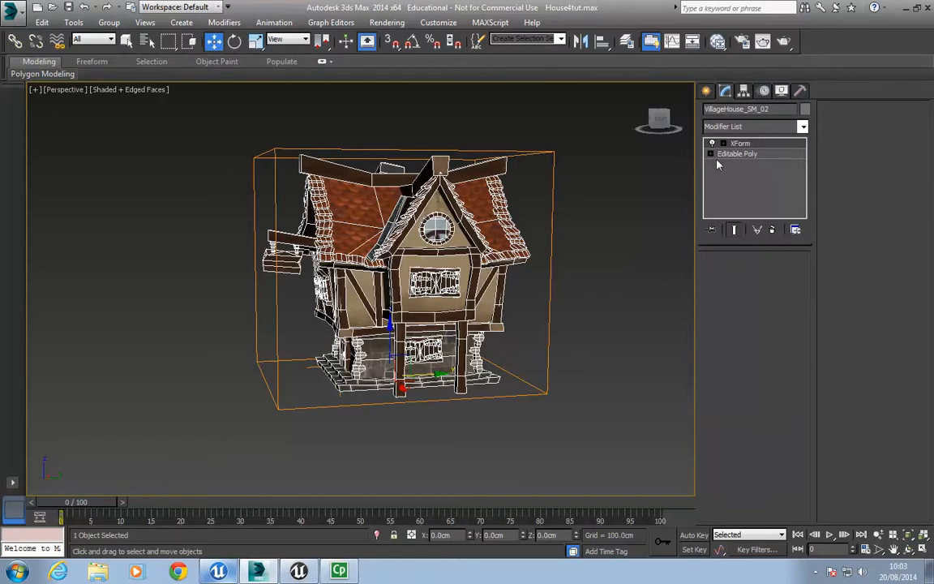
Collapse the house's stack down to and including the XForm modifier, accepting the collapse.
{"action": "right_click", "coordinate": [753, 148]}
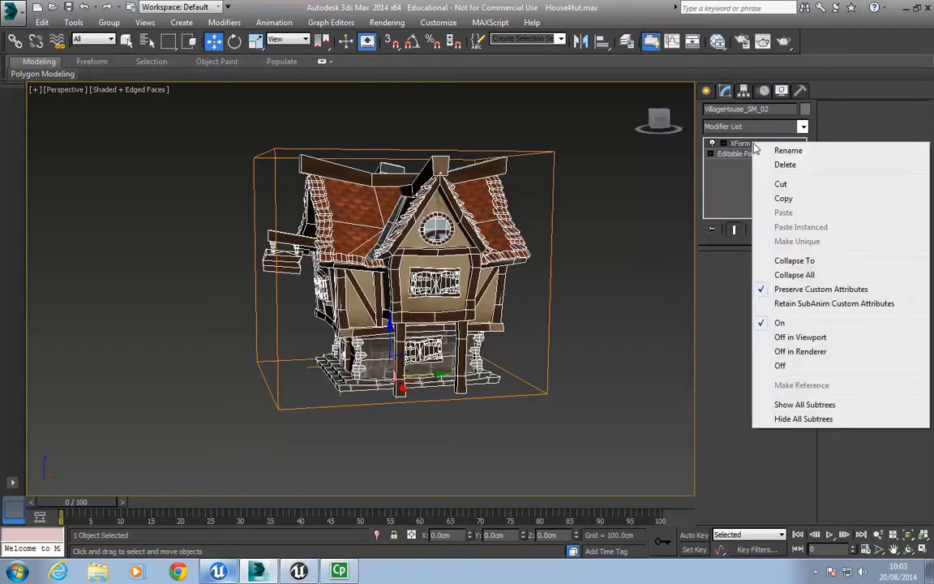
{"action": "left_click", "coordinate": [797, 263]}
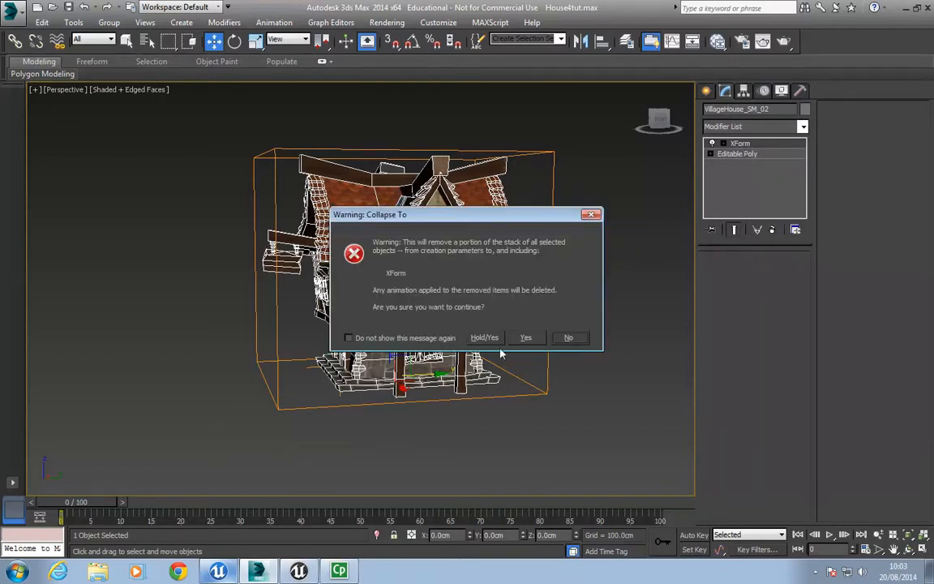
{"action": "left_click", "coordinate": [525, 339]}
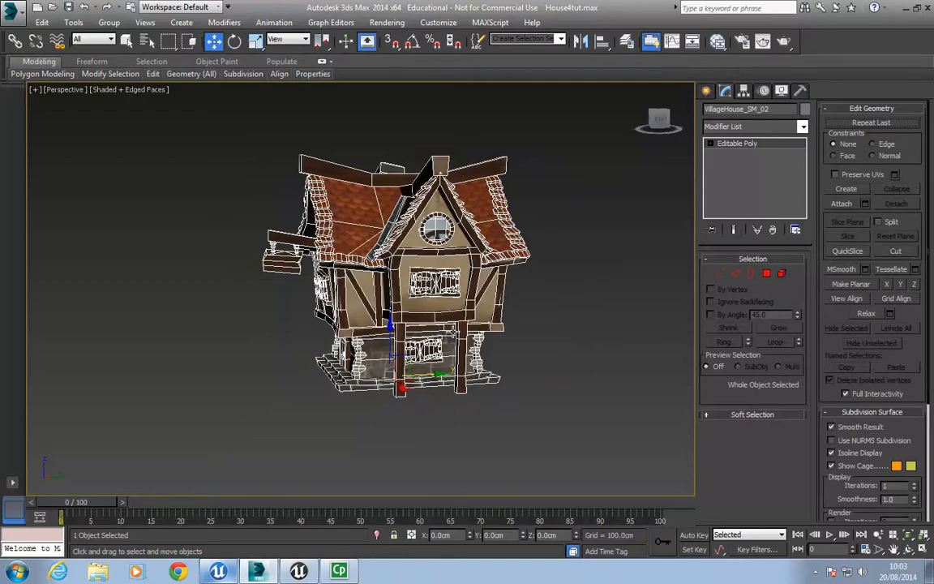
Start an Export Selected for only the village house.
{"action": "middle_click_drag", "start_coordinate": [436, 187], "coordinate": [389, 212], "text": "alt"}
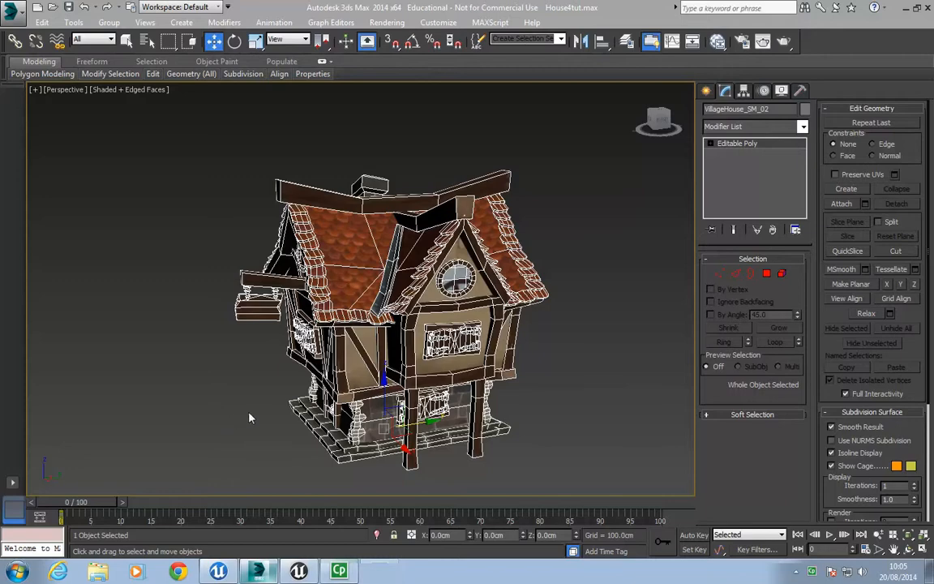
{"action": "middle_click_drag", "start_coordinate": [270, 381], "coordinate": [265, 408], "text": "alt"}
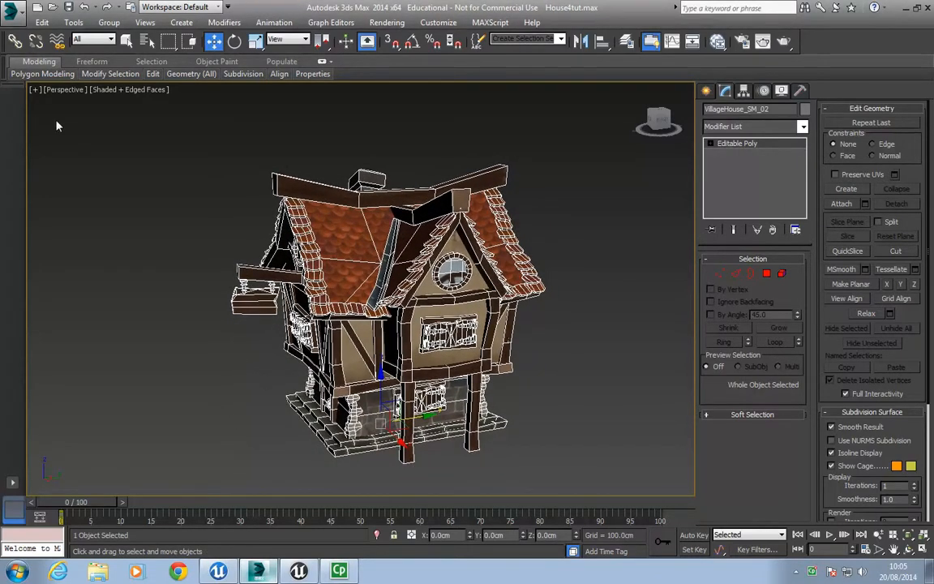
{"action": "left_click", "coordinate": [10, 13]}
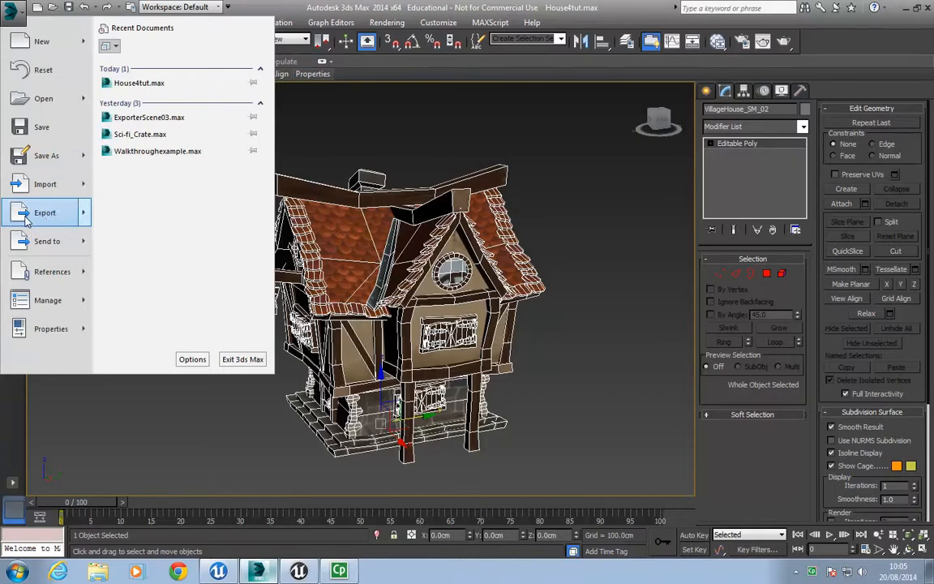
{"action": "left_click", "coordinate": [86, 215]}
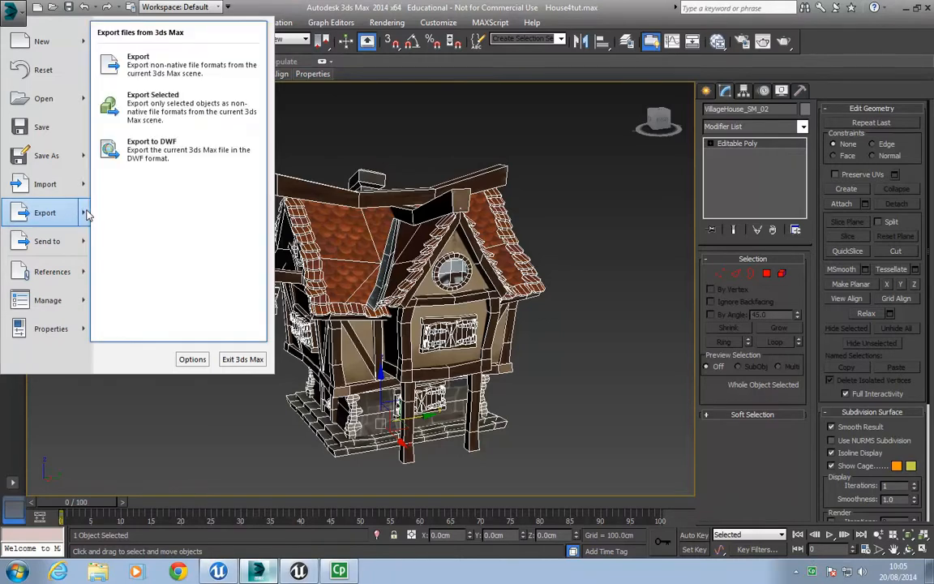
{"action": "left_click", "coordinate": [145, 111]}
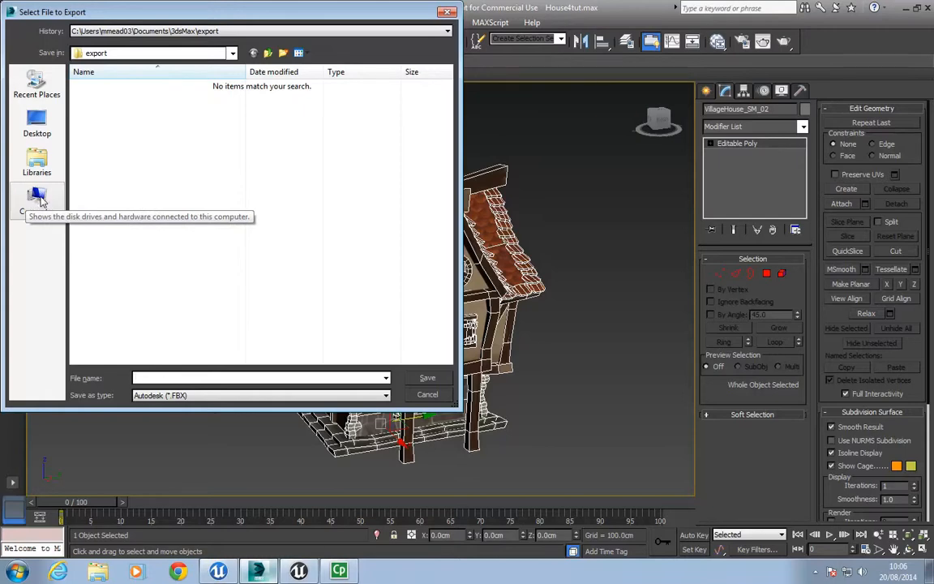
Set the export location to ADMIN > NewCourseContent > Game_Production > Year1 > VillageAndBuildings on the gameartadmin (G:) network drive.
{"action": "left_click", "coordinate": [36, 199]}
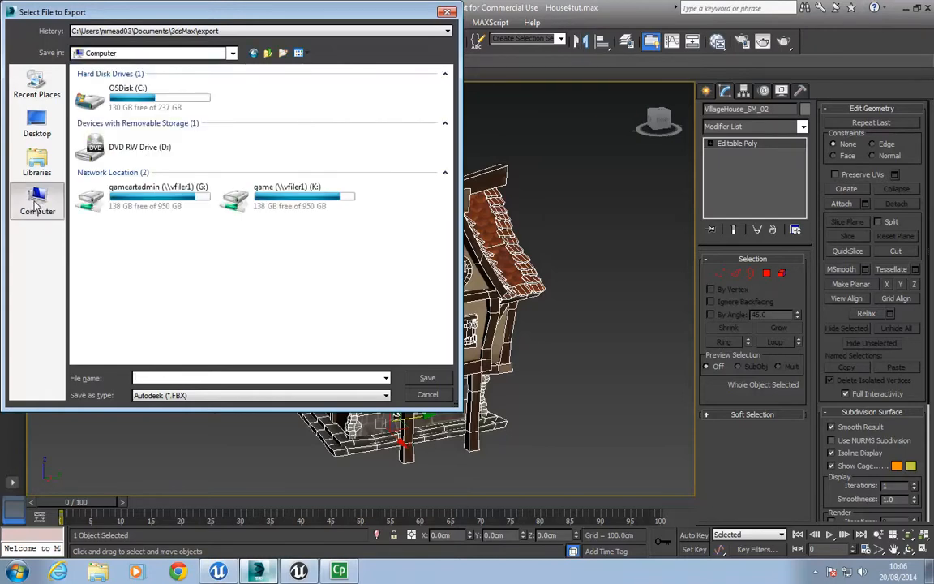
{"action": "left_click", "coordinate": [126, 203]}
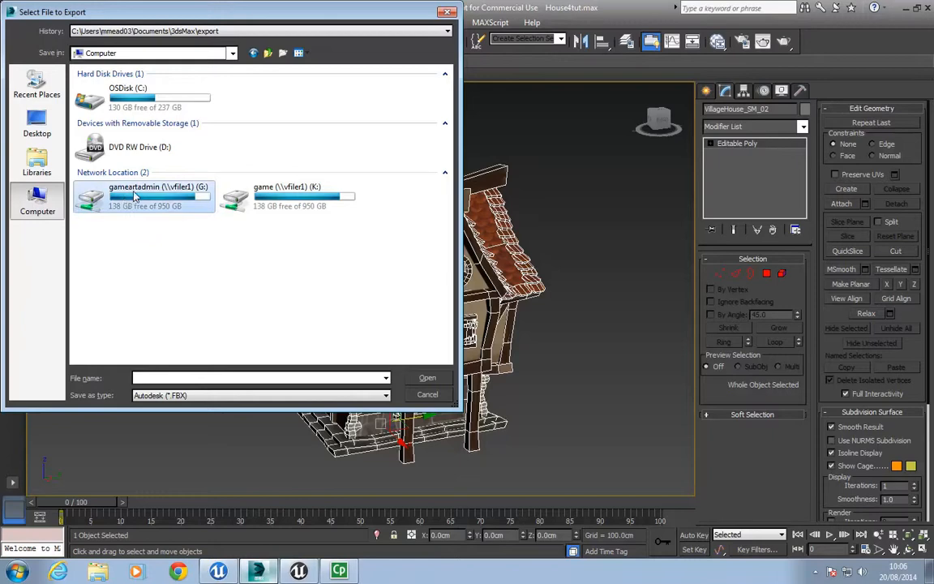
{"action": "double_click", "coordinate": [125, 203]}
{"action": "double_click", "coordinate": [101, 86]}
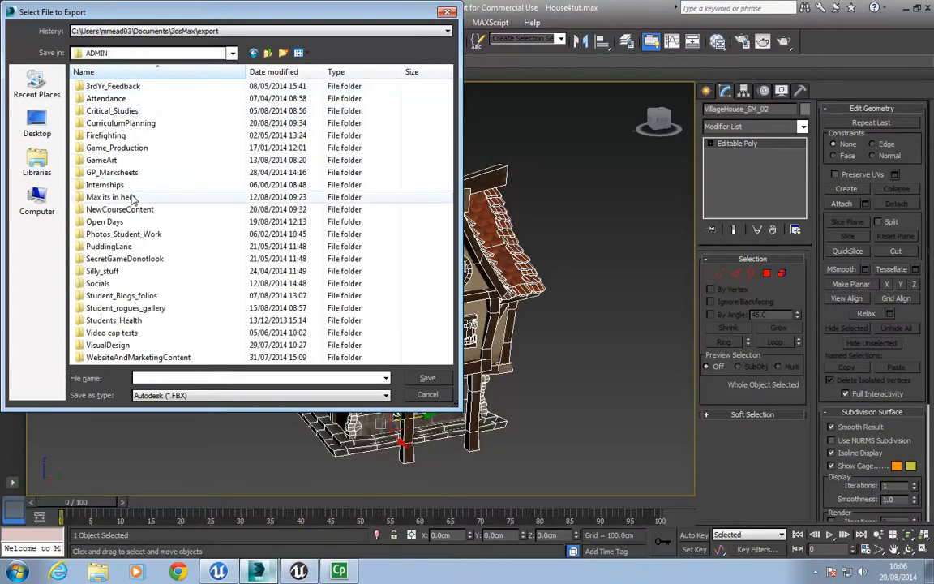
{"action": "double_click", "coordinate": [154, 210]}
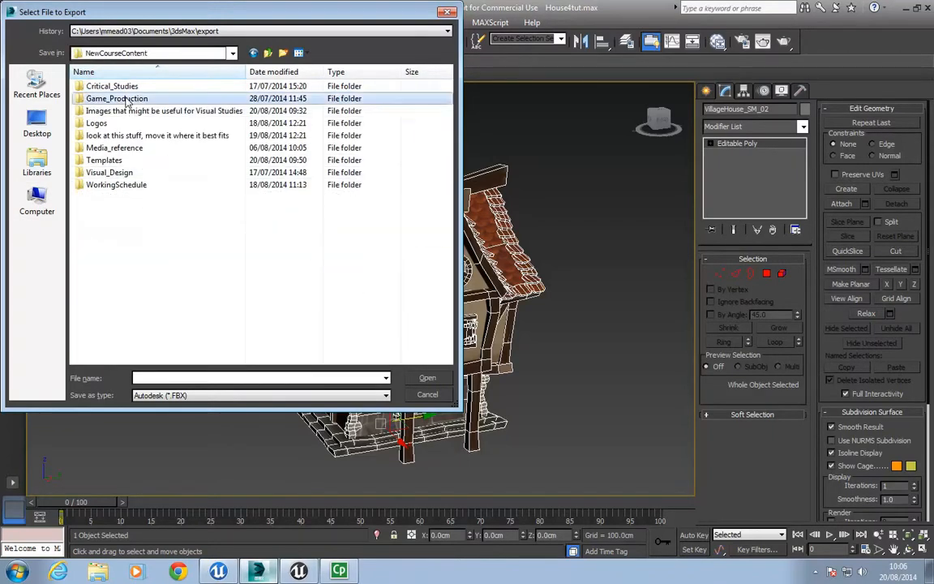
{"action": "double_click", "coordinate": [118, 98]}
{"action": "left_click", "coordinate": [108, 99]}
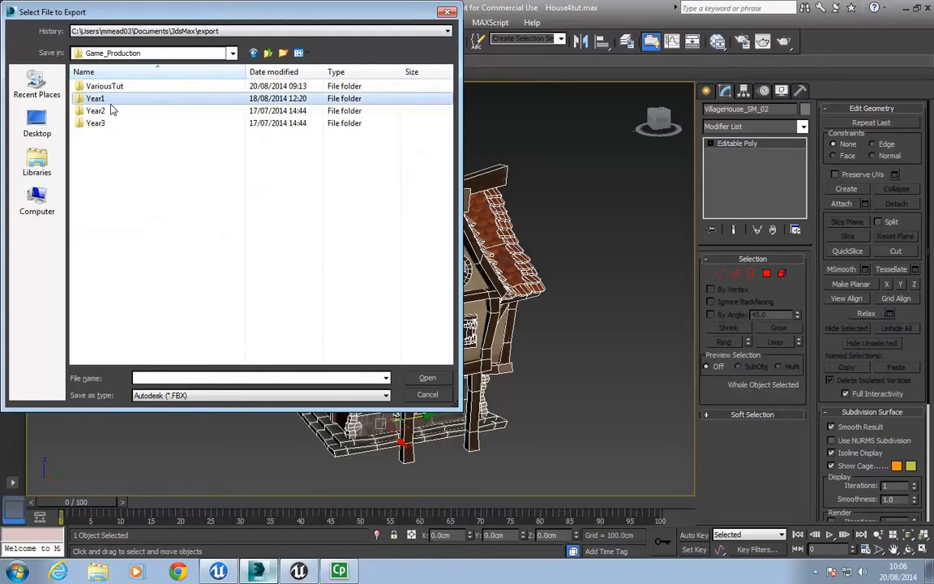
{"action": "double_click", "coordinate": [104, 100]}
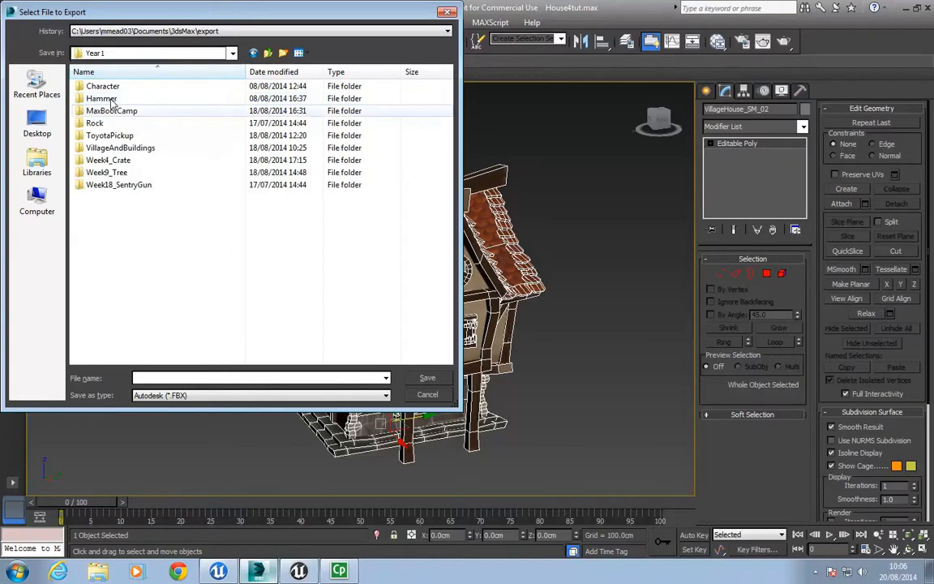
{"action": "double_click", "coordinate": [120, 147]}
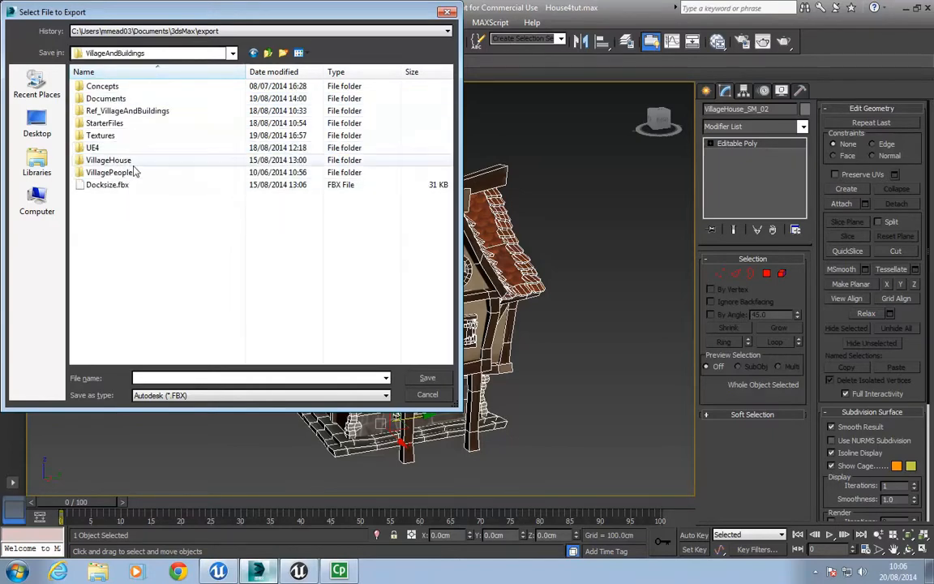
Create a folder named ExportTut inside VillageAndBuildings and open it as the export destination.
{"action": "left_click", "coordinate": [267, 54]}
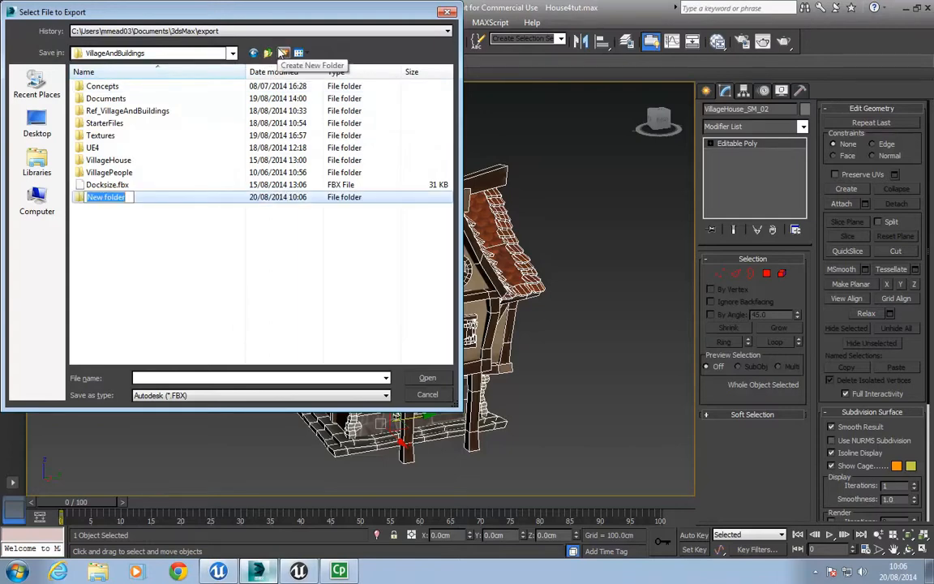
{"action": "type", "text": "Epxo"}
{"action": "key", "text": "BackSpace"}
{"action": "key", "text": "BackSpace"}
{"action": "key", "text": "BackSpace"}
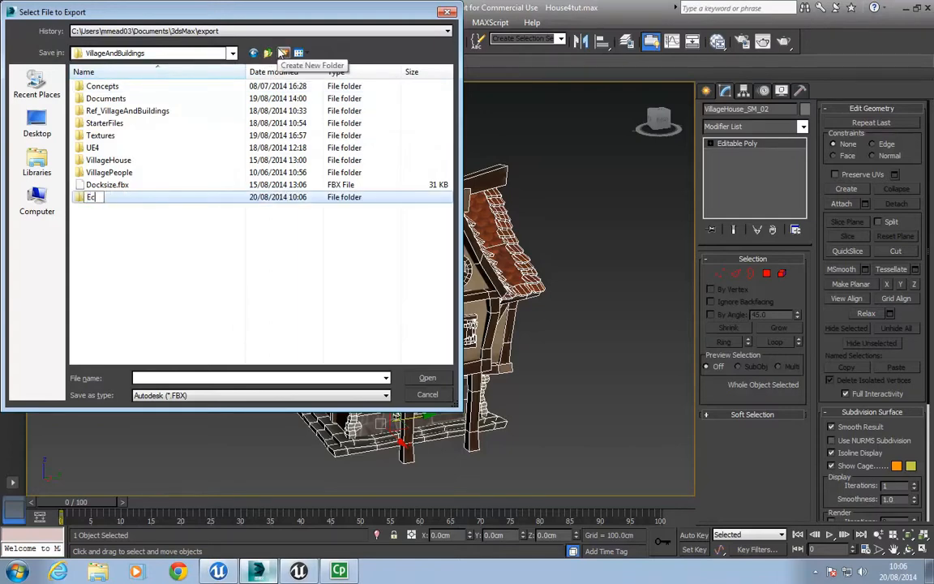
{"action": "type", "text": "xportTut"}
{"action": "key", "text": "Return"}
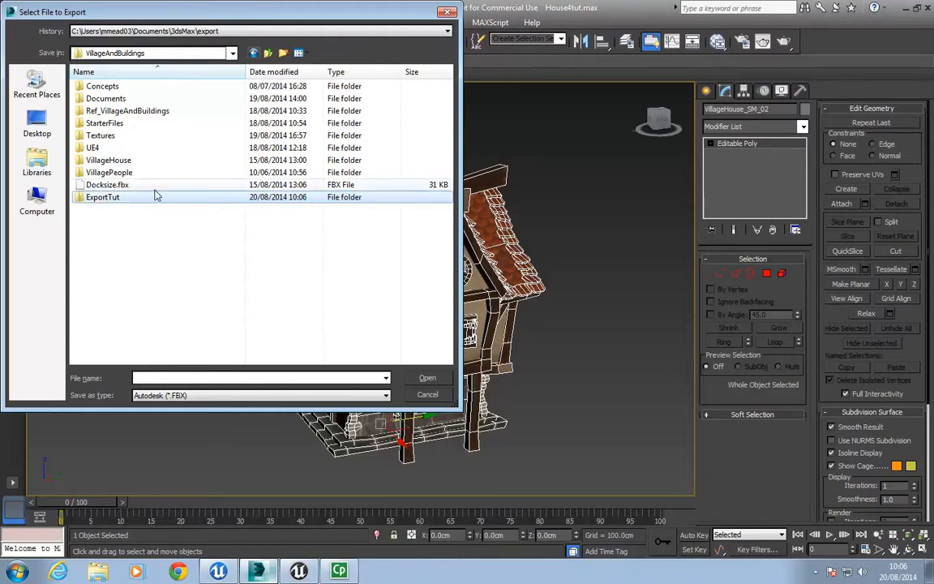
{"action": "double_click", "coordinate": [93, 197]}
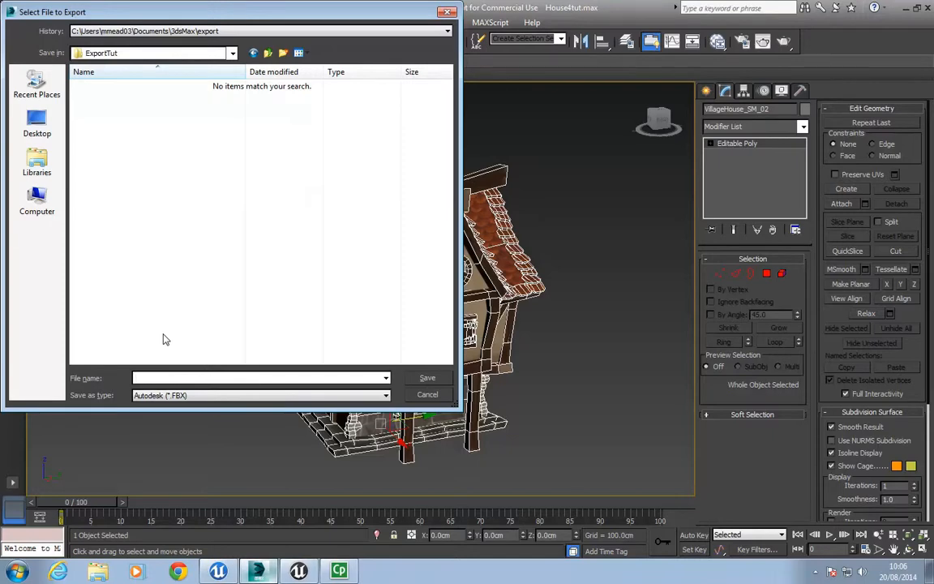
Name the export file VillageHouse_01 and save it as Autodesk FBX.
{"action": "type", "text": "VillageHouse_01"}
{"action": "left_click", "coordinate": [201, 378]}
{"action": "left_click", "coordinate": [435, 380]}
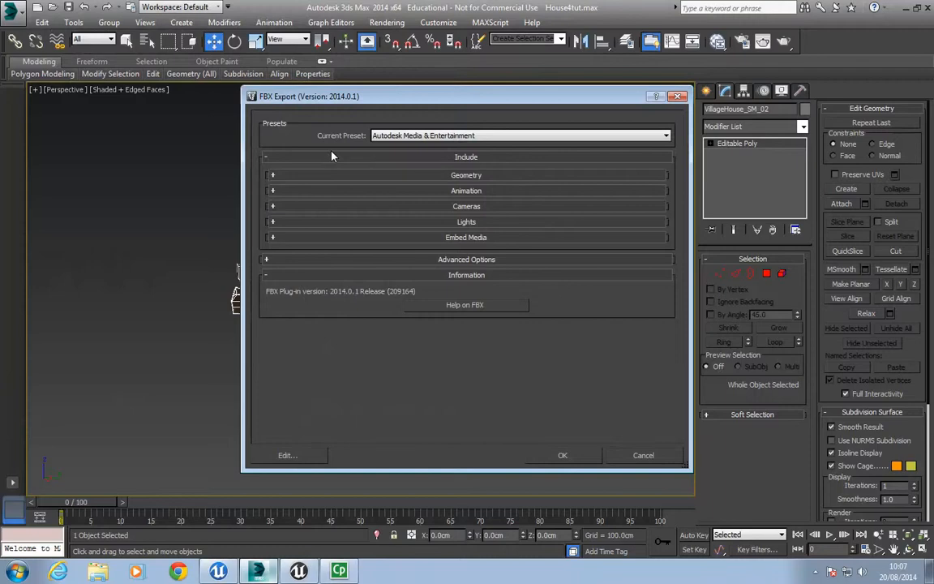
Enable Smoothing Groups and Tangents and Binormals, disable TurboSmooth in the FBX geometry options, and run the export.
{"action": "left_click", "coordinate": [273, 176]}
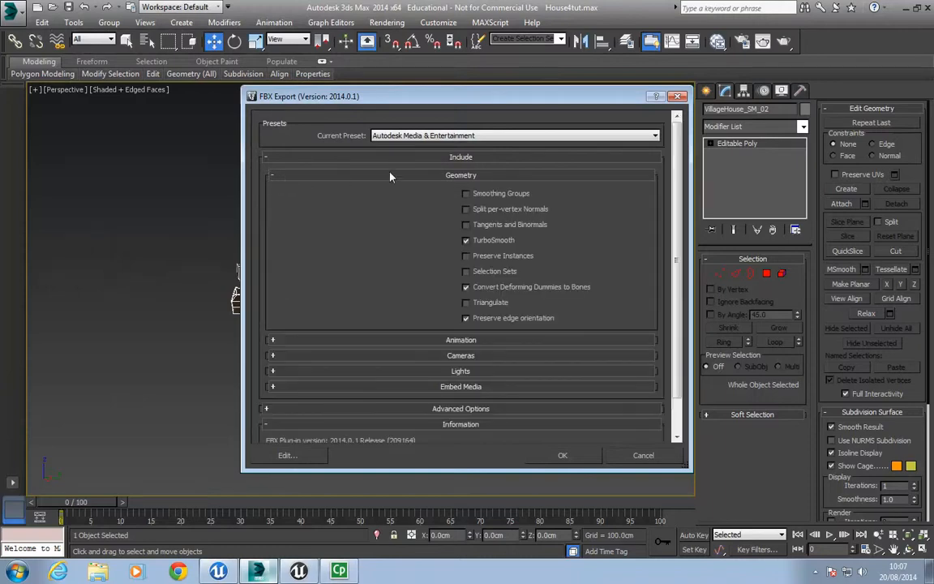
{"action": "left_click", "coordinate": [465, 195]}
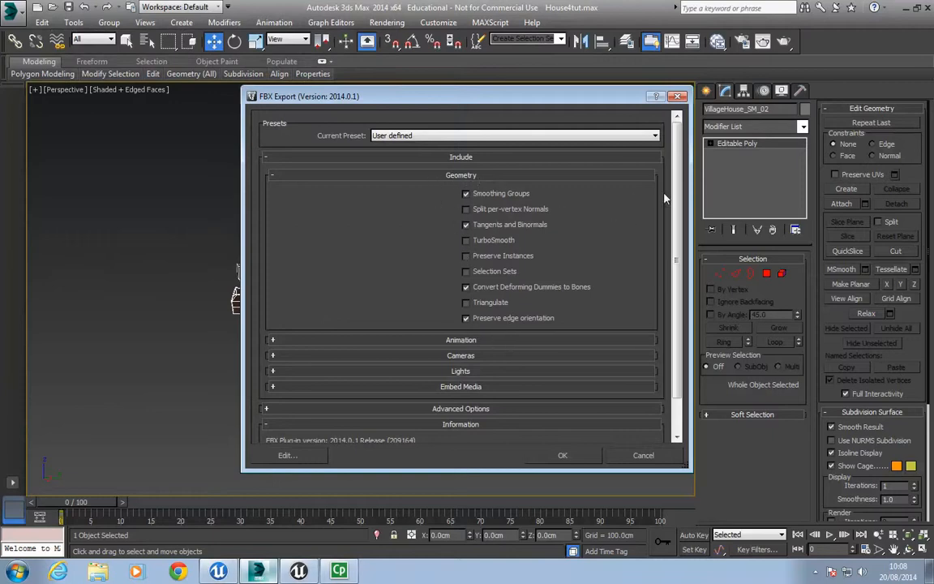
{"action": "scroll", "coordinate": [665, 198], "scroll_direction": "down", "scroll_amount": 2}
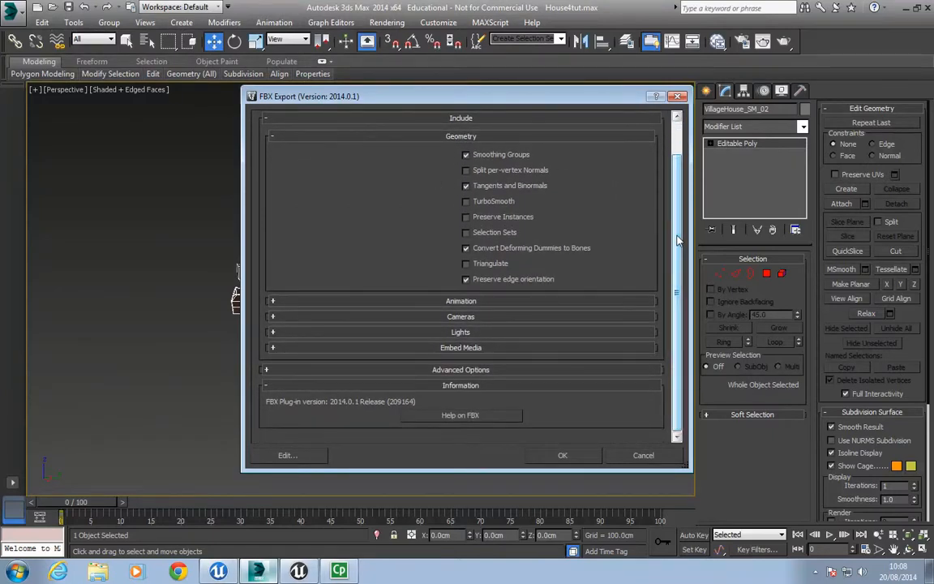
{"action": "scroll", "coordinate": [679, 240], "scroll_direction": "up", "scroll_amount": 2}
{"action": "scroll", "coordinate": [673, 152], "scroll_direction": "down", "scroll_amount": 2}
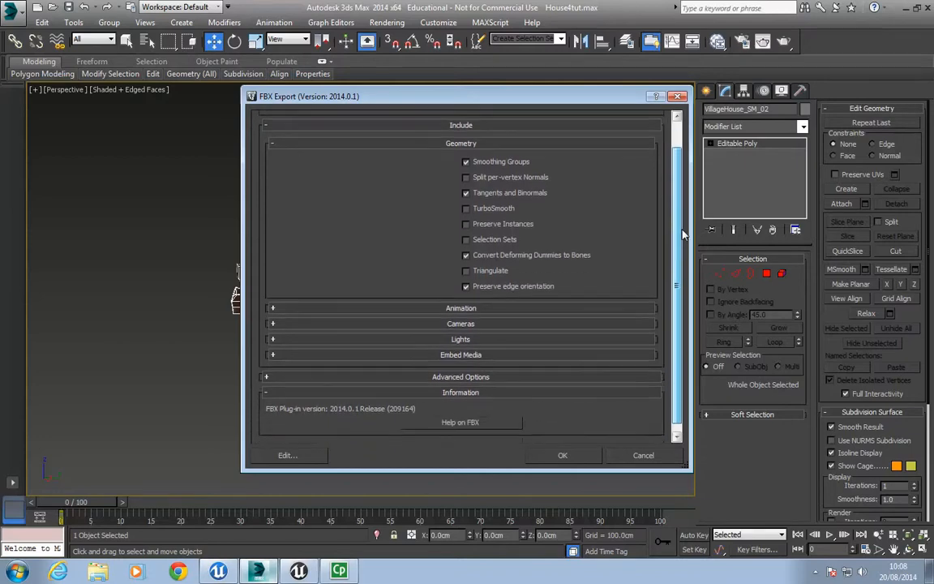
{"action": "left_click", "coordinate": [544, 458]}
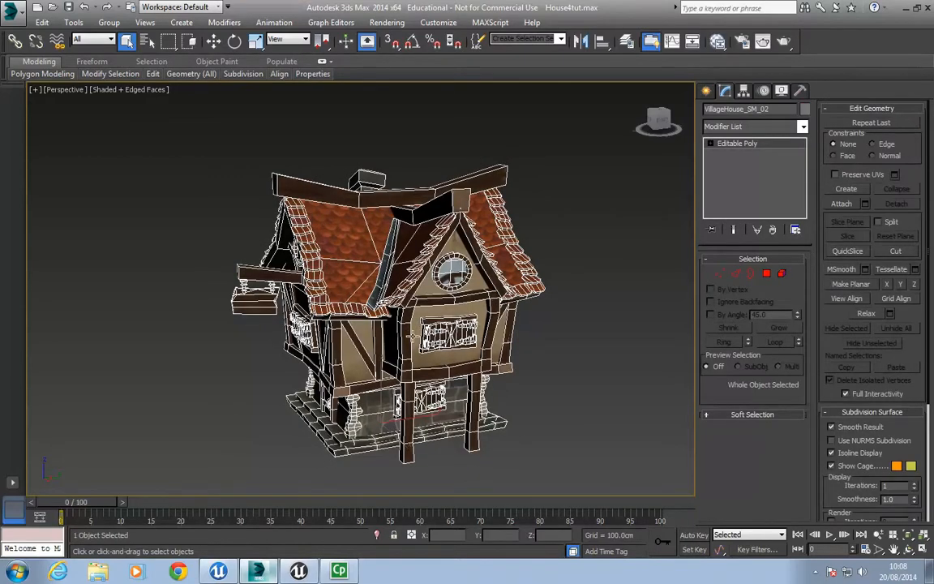
Switch to the Unreal Project Browser and create a new project named ExportingTut from the Blueprint First Person template.
{"action": "left_click", "coordinate": [299, 571]}
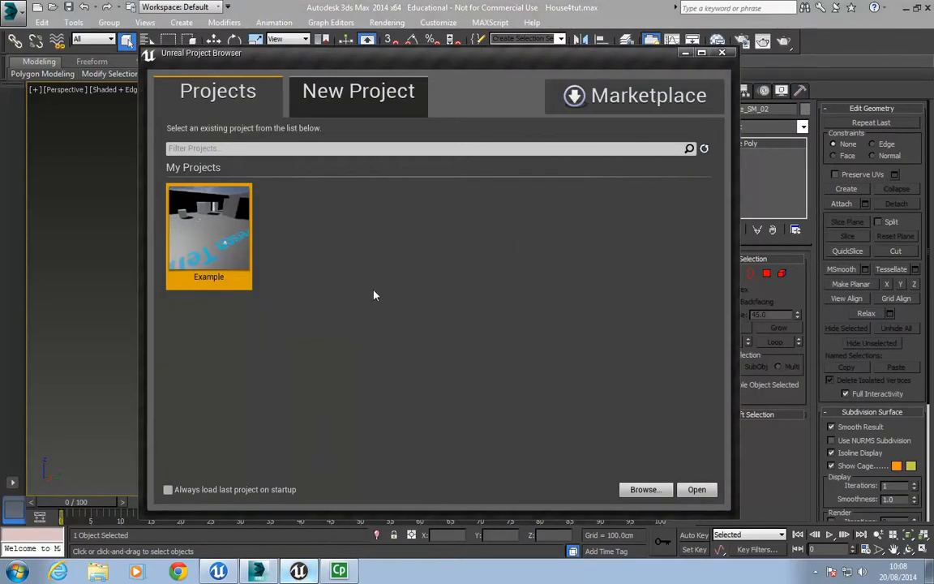
{"action": "left_click", "coordinate": [345, 103]}
{"action": "scroll", "coordinate": [600, 300], "scroll_direction": "down", "scroll_amount": 2}
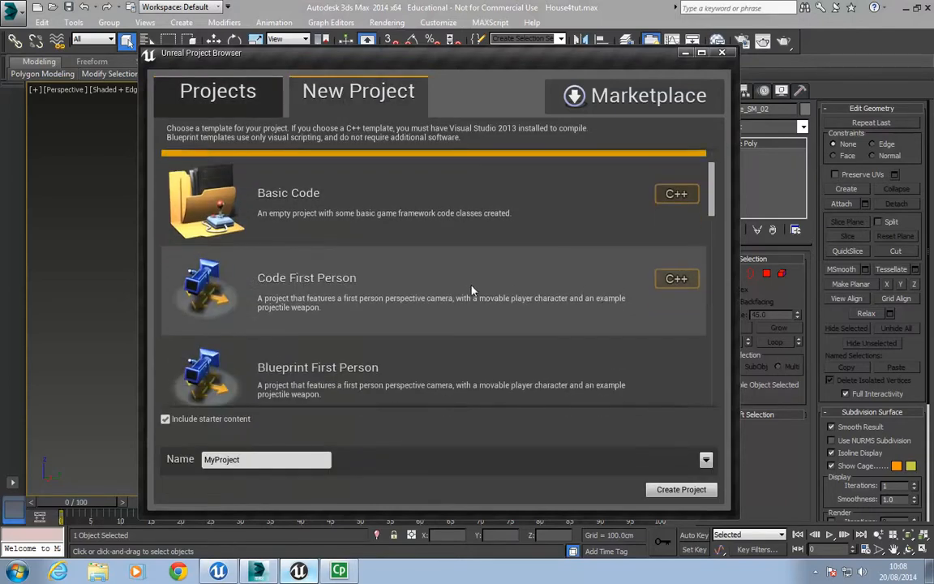
{"action": "scroll", "coordinate": [438, 305], "scroll_direction": "down", "scroll_amount": 1}
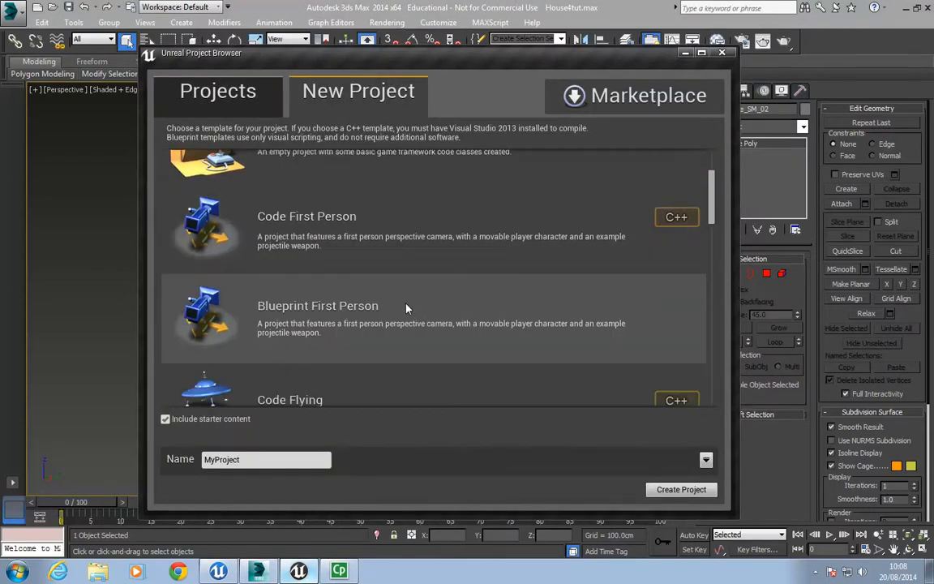
{"action": "left_click", "coordinate": [407, 306]}
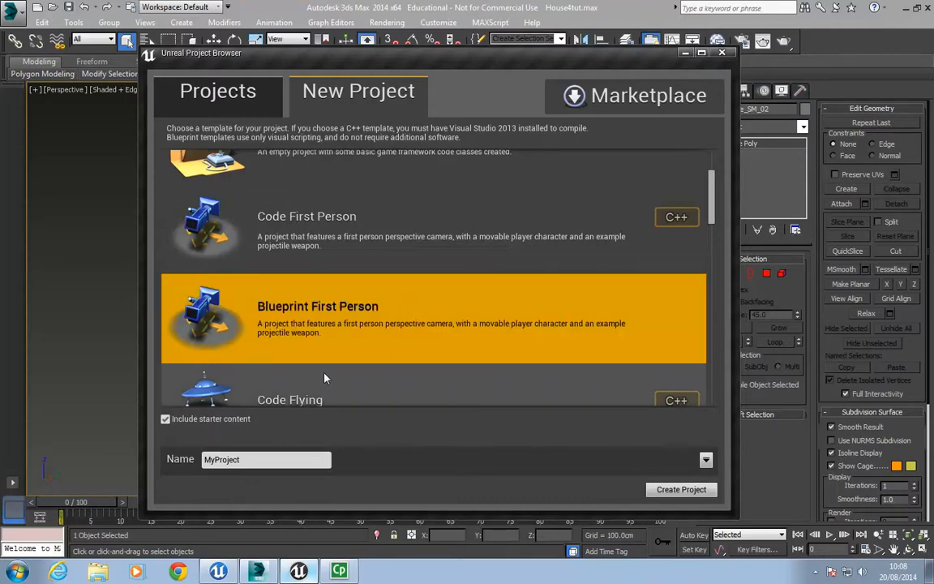
{"action": "double_click", "coordinate": [268, 460]}
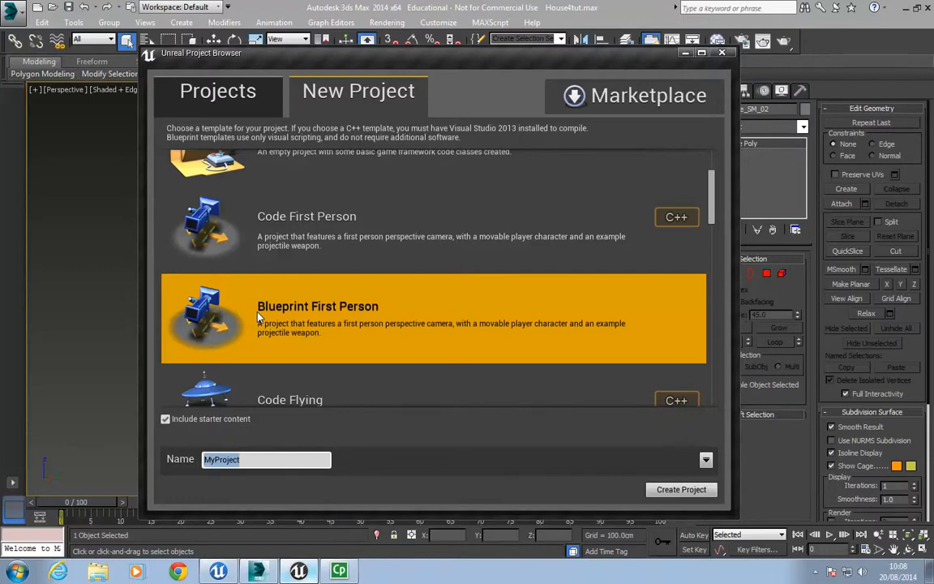
{"action": "type", "text": "ExportingTut"}
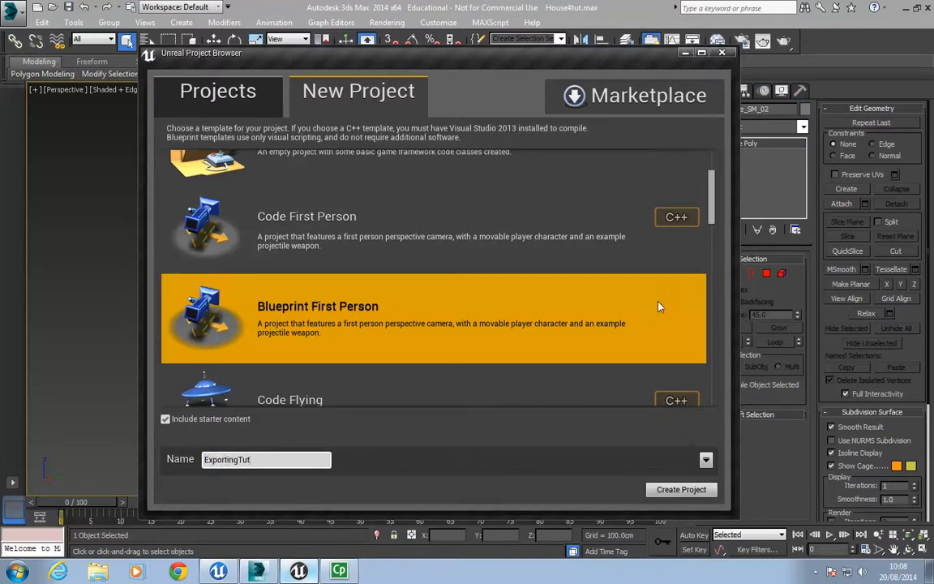
{"action": "left_click", "coordinate": [660, 496]}
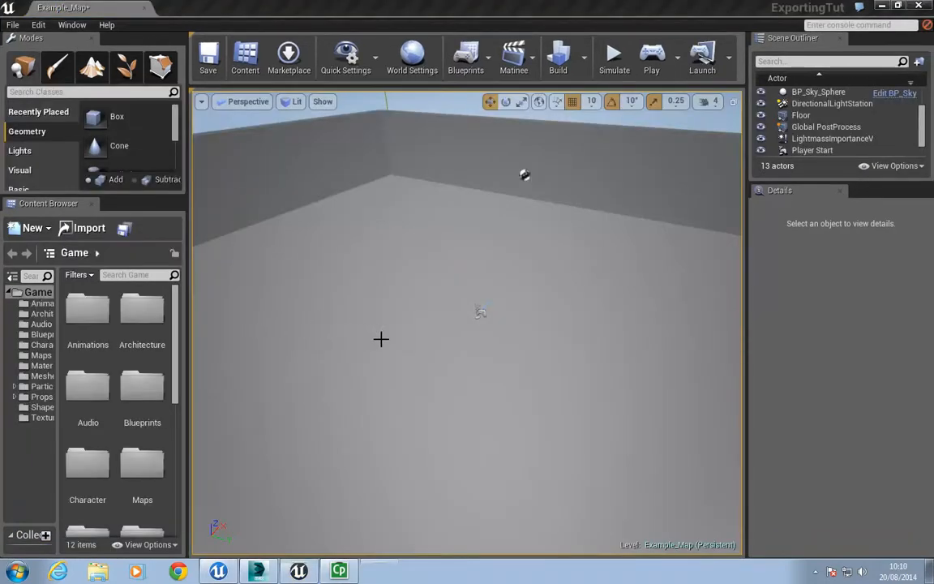
{"action": "mouse_move", "coordinate": [404, 313]}
{"action": "right_mouse_down"}
{"action": "mouse_move", "coordinate": [390, 389]}
{"action": "mouse_move", "coordinate": [403, 97]}
{"action": "mouse_move", "coordinate": [386, 101]}
{"action": "mouse_move", "coordinate": [373, 73]}
{"action": "mouse_move", "coordinate": [317, 150]}
{"action": "mouse_move", "coordinate": [365, 158]}
{"action": "mouse_move", "coordinate": [421, 319]}
{"action": "right_mouse_up"}
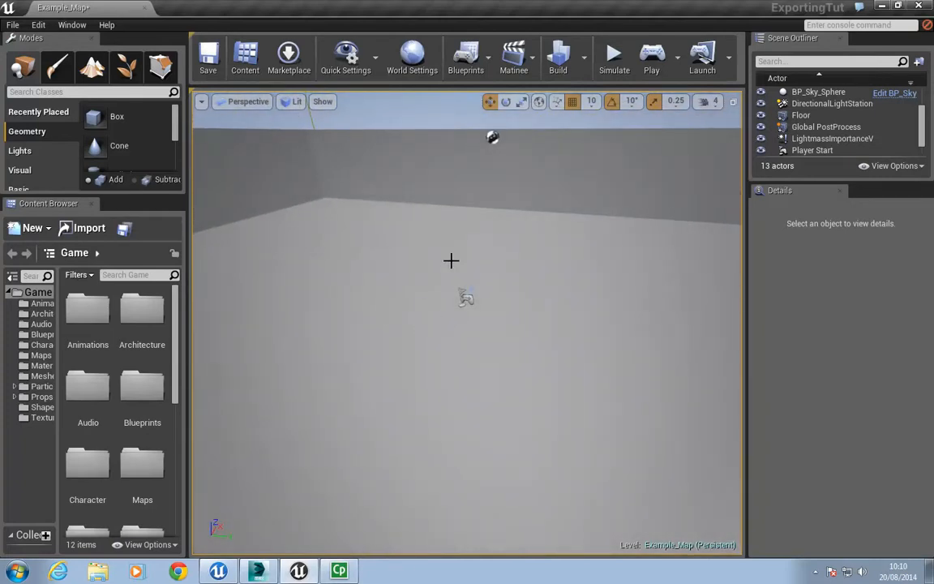
{"action": "right_click_drag", "start_coordinate": [551, 350], "coordinate": [444, 260]}
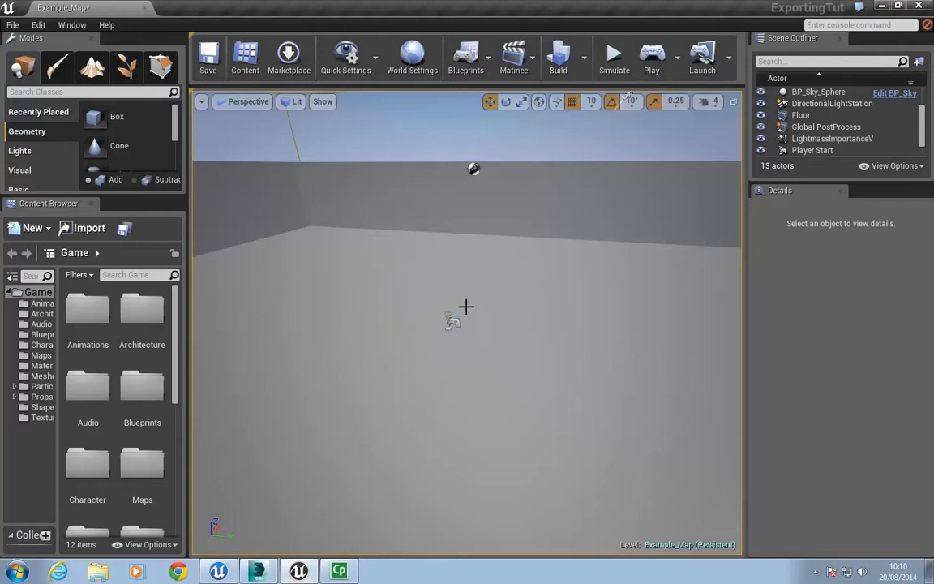
{"action": "right_click_drag", "start_coordinate": [467, 306], "coordinate": [377, 311]}
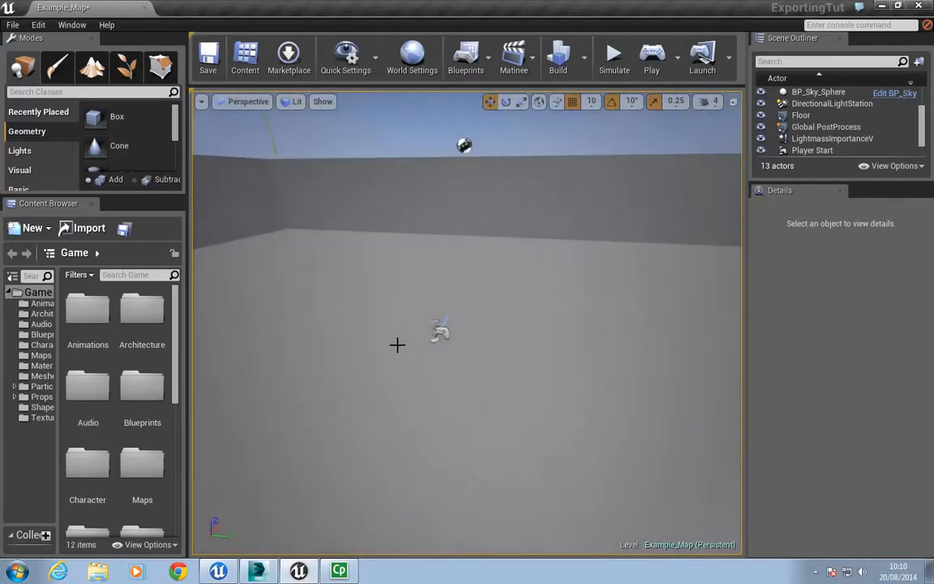
{"action": "right_click_drag", "start_coordinate": [396, 345], "coordinate": [519, 376]}
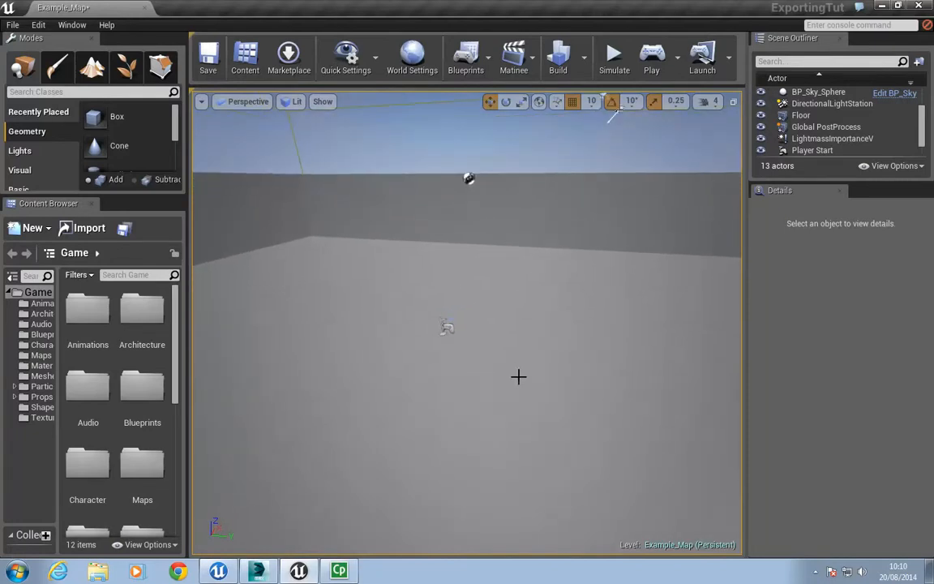
Create a folder named ExportTut in the project's Game content folder.
{"action": "left_click", "coordinate": [35, 229]}
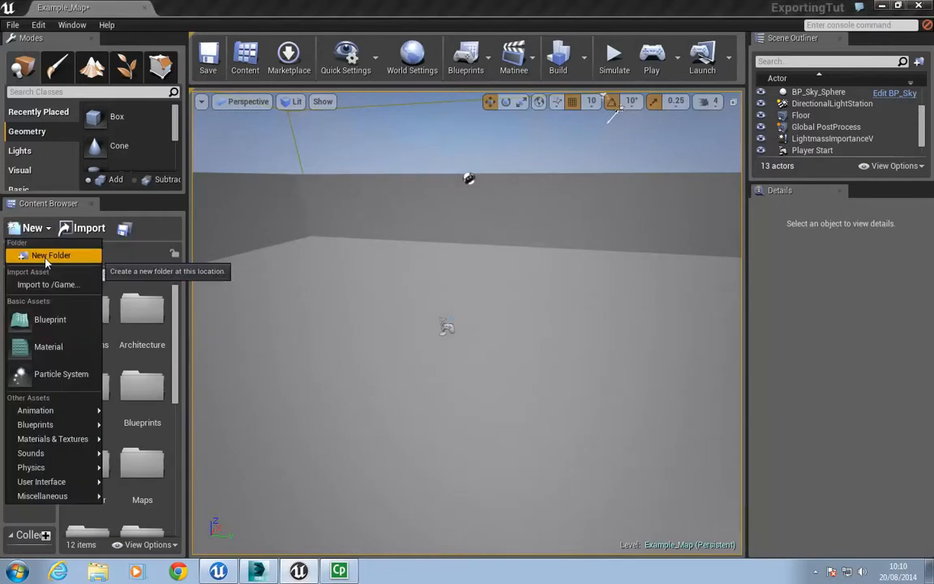
{"action": "left_click", "coordinate": [45, 258]}
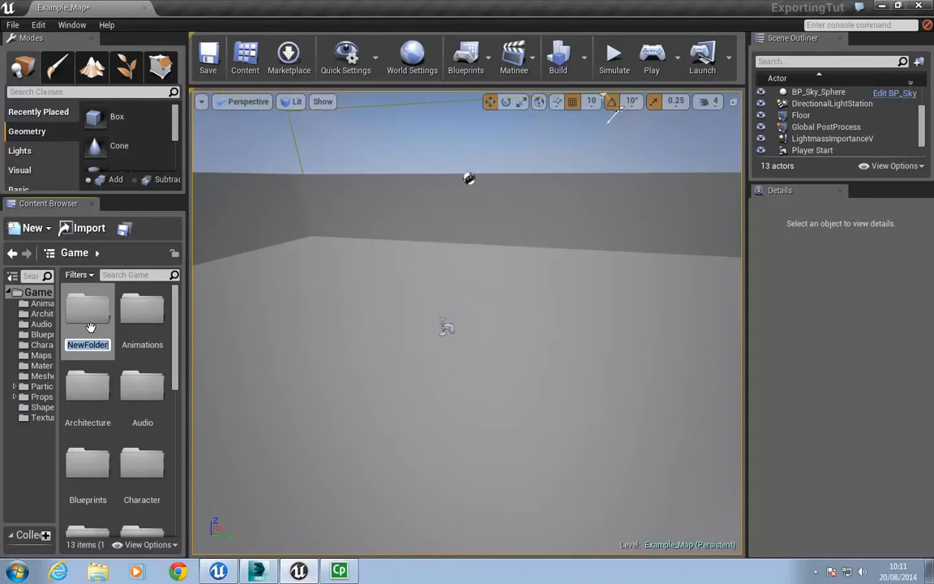
{"action": "type", "text": "Export"}
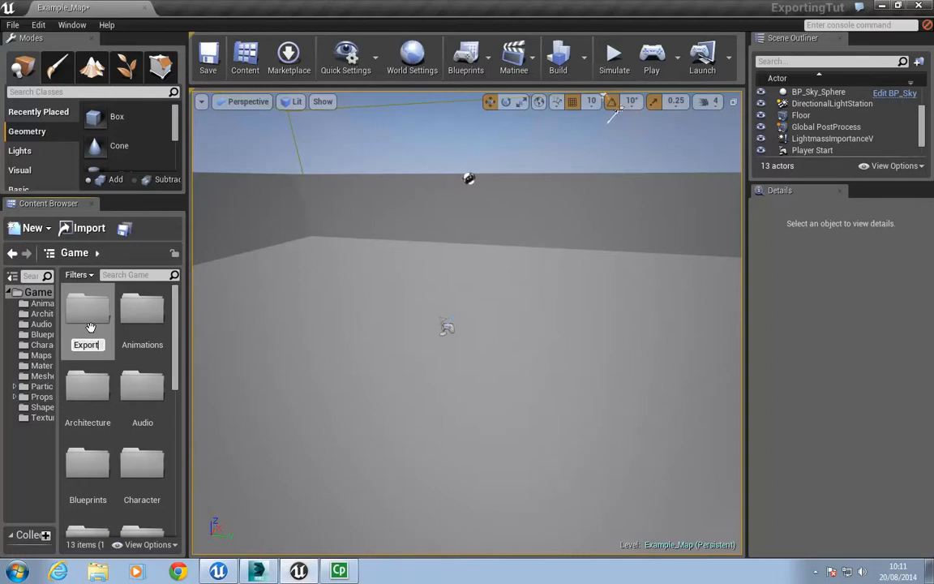
{"action": "type", "text": "ingTut"}
{"action": "key", "text": "Return"}
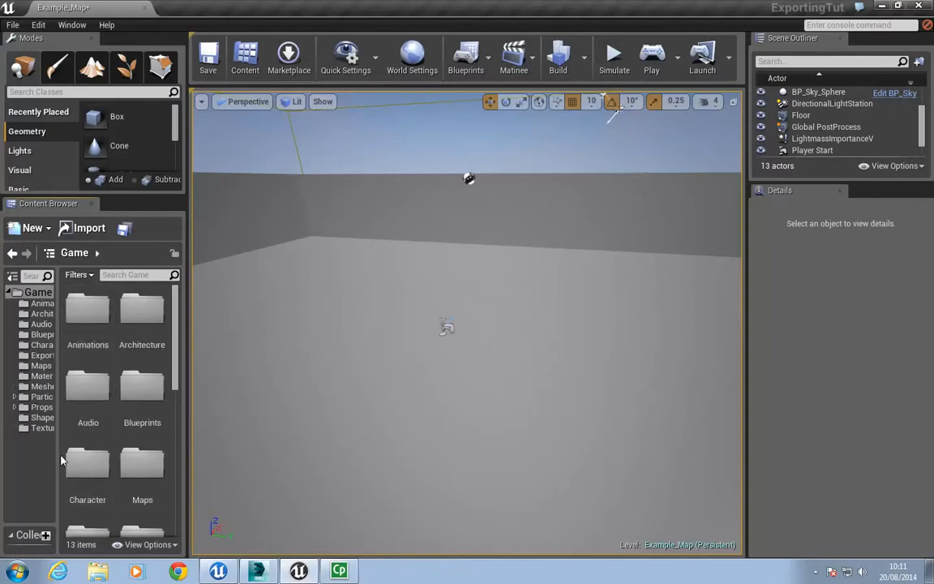
Open the ExportTut content folder and create a subfolder named Assets in it.
{"action": "left_click", "coordinate": [40, 355]}
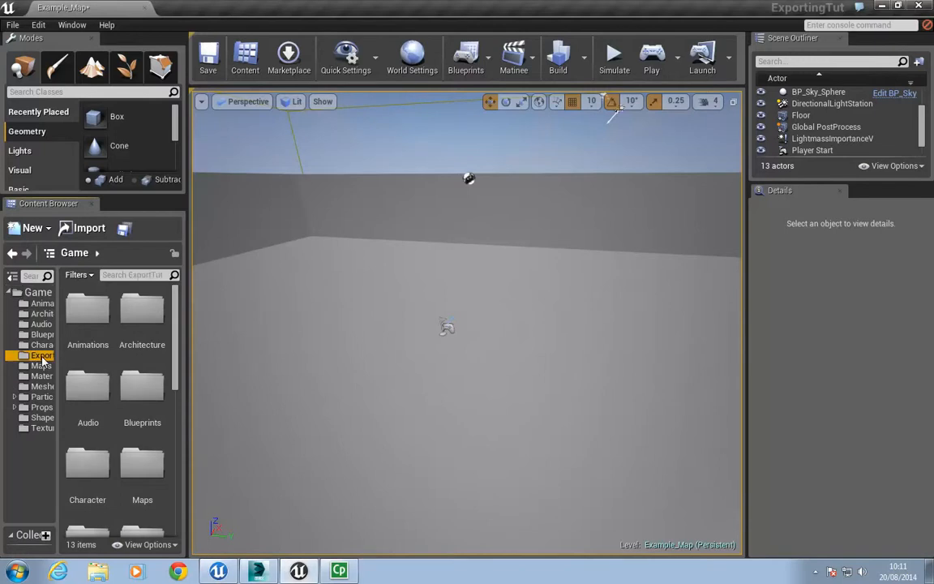
{"action": "left_click", "coordinate": [37, 231]}
{"action": "left_click", "coordinate": [57, 252]}
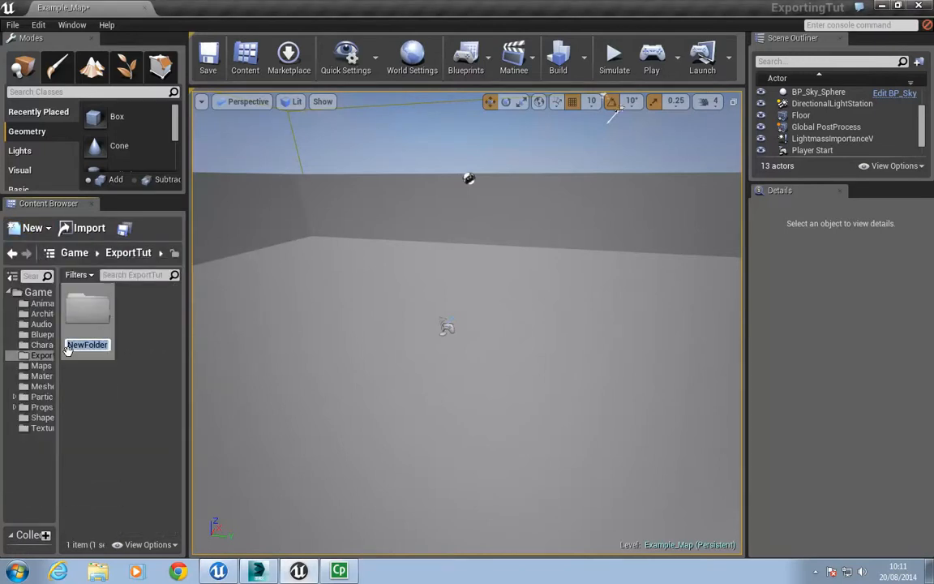
{"action": "type", "text": "A"}
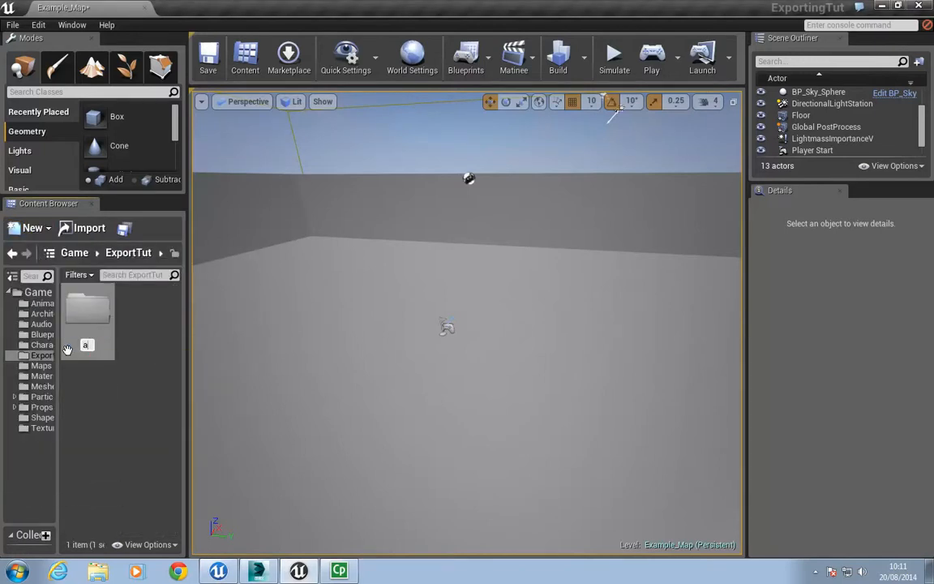
{"action": "type", "text": "ssets"}
{"action": "key", "text": "Return"}
Add a subfolder named Textures inside the ExportTut content folder.
{"action": "left_click", "coordinate": [32, 227]}
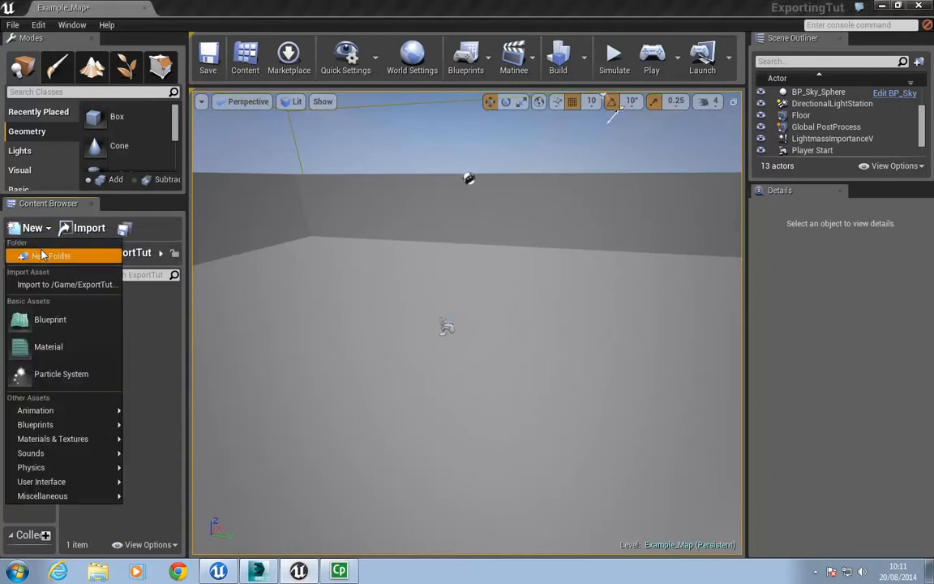
{"action": "left_click", "coordinate": [51, 255]}
{"action": "type", "text": "Textures"}
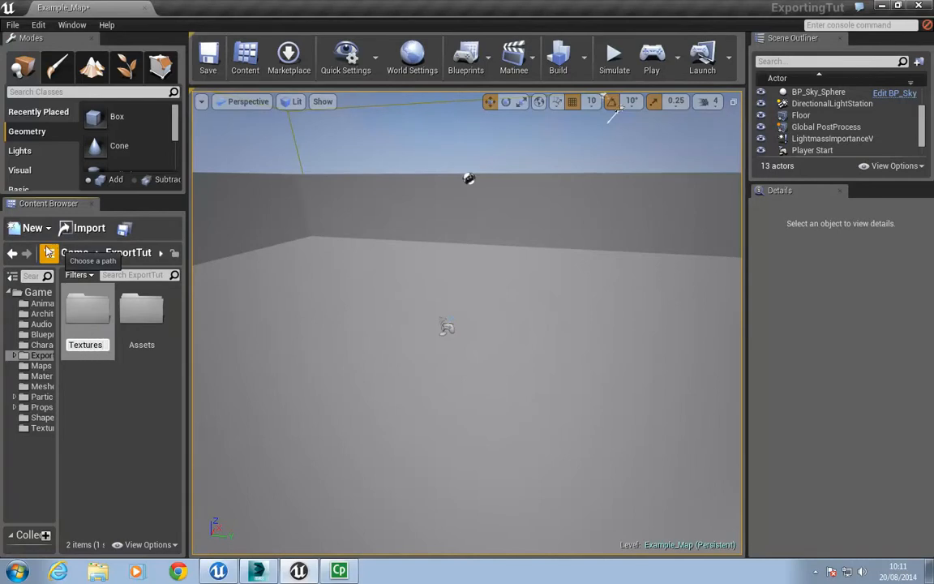
{"action": "key", "text": "Return"}
Add a subfolder named Materials inside the ExportTut content folder.
{"action": "left_click", "coordinate": [32, 228]}
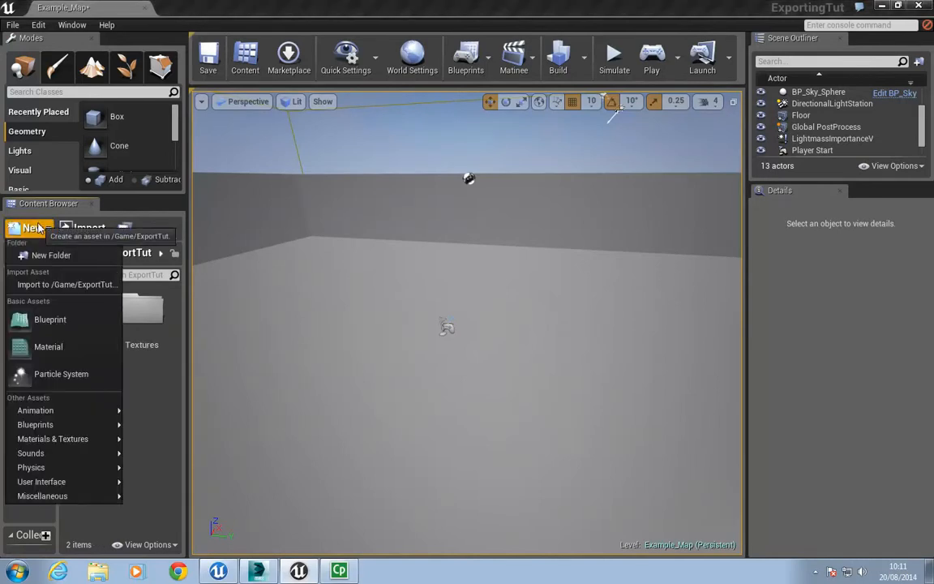
{"action": "left_click", "coordinate": [37, 257]}
{"action": "type", "text": "Mat"}
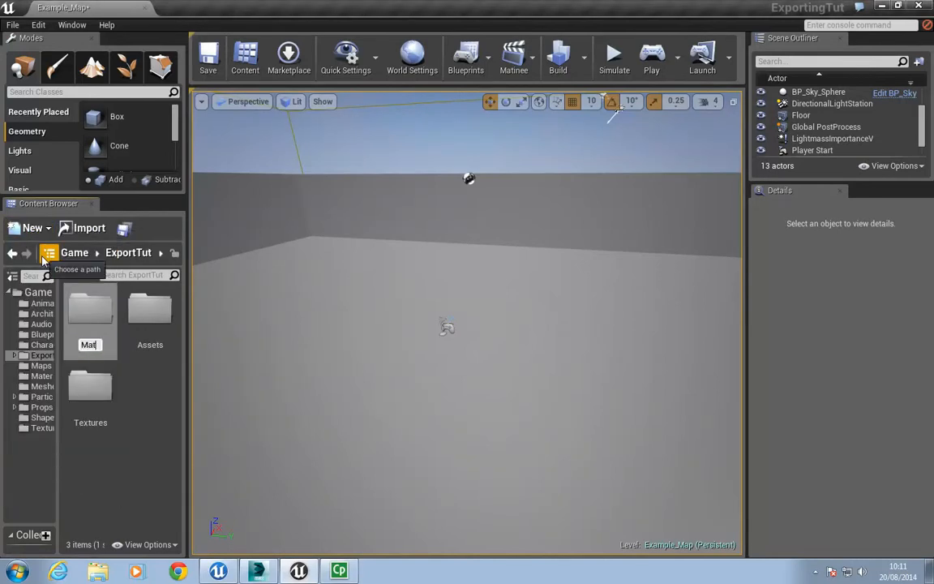
{"action": "type", "text": "erial"}
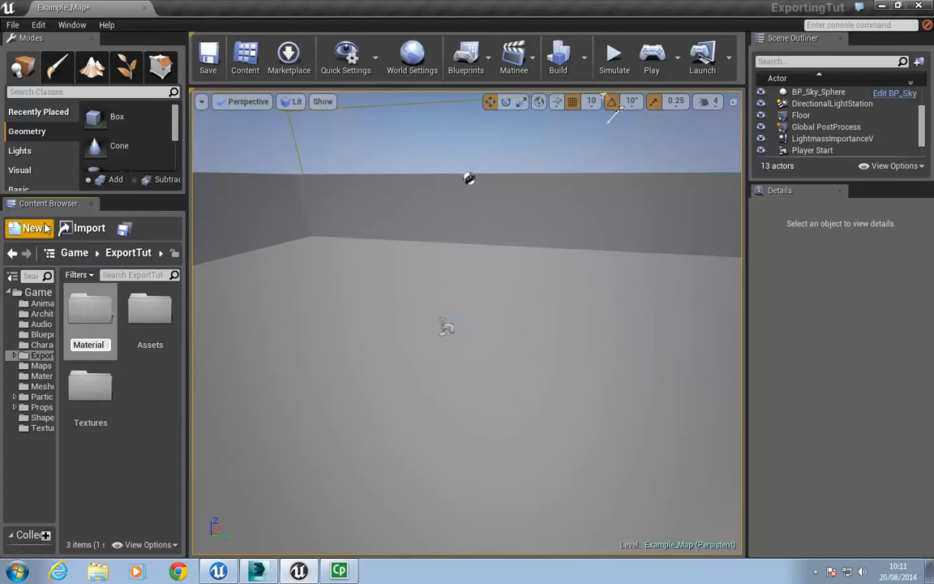
{"action": "type", "text": "s"}
{"action": "key", "text": "Return"}
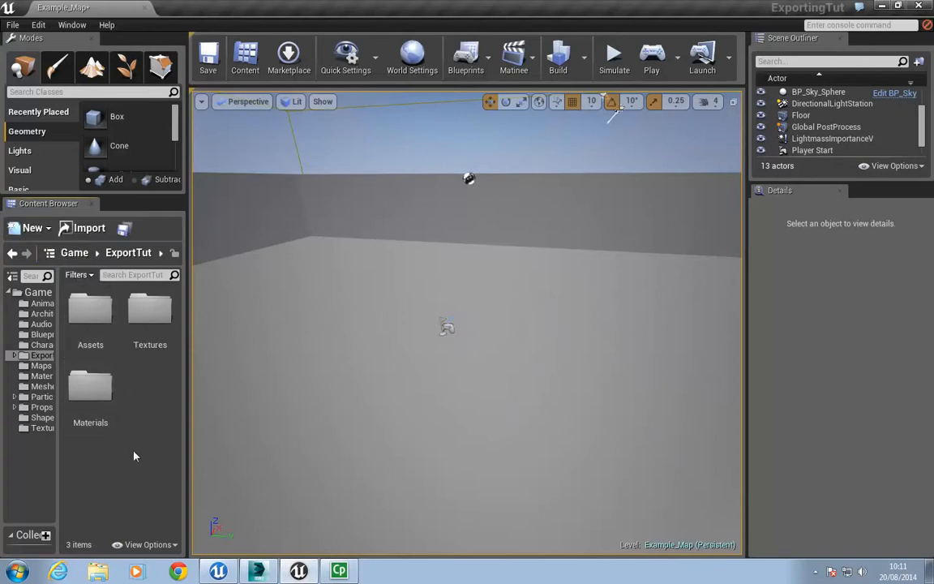
Start an import into the Assets folder and browse to ADMIN > NewCourseContent > Game_Production > Year1 > VillageAndBuildings > ExportTut on the gameartadmin (G:) drive.
{"action": "double_click", "coordinate": [90, 332]}
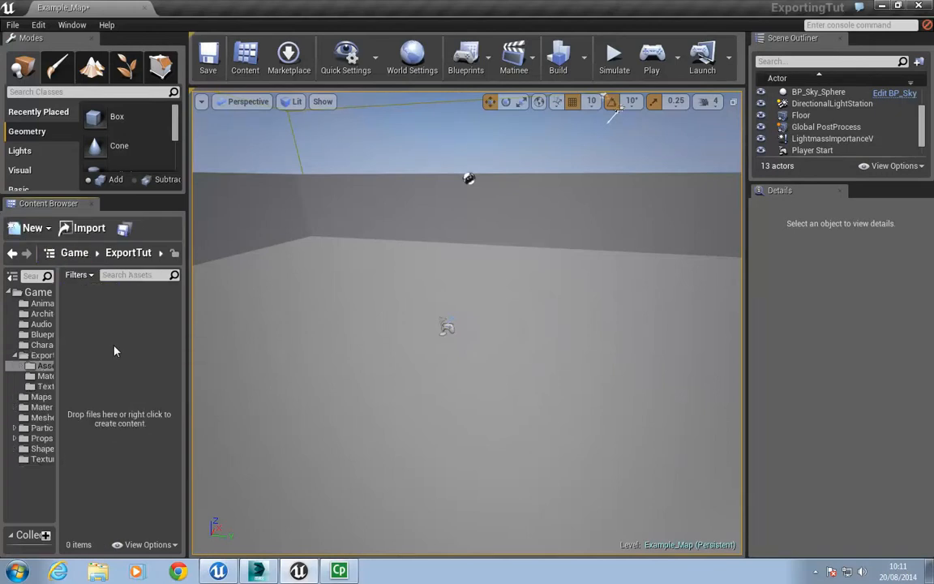
{"action": "left_click", "coordinate": [84, 230]}
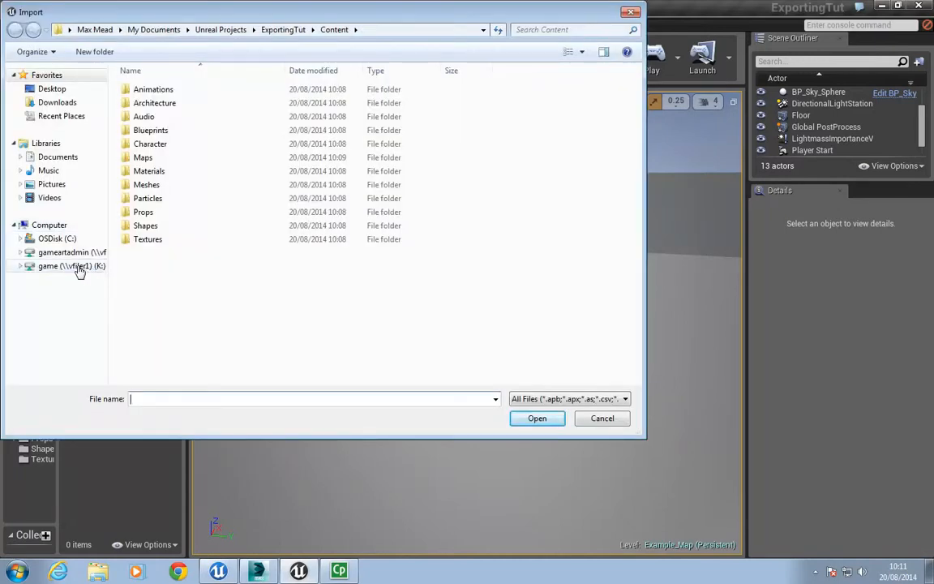
{"action": "left_click", "coordinate": [73, 254]}
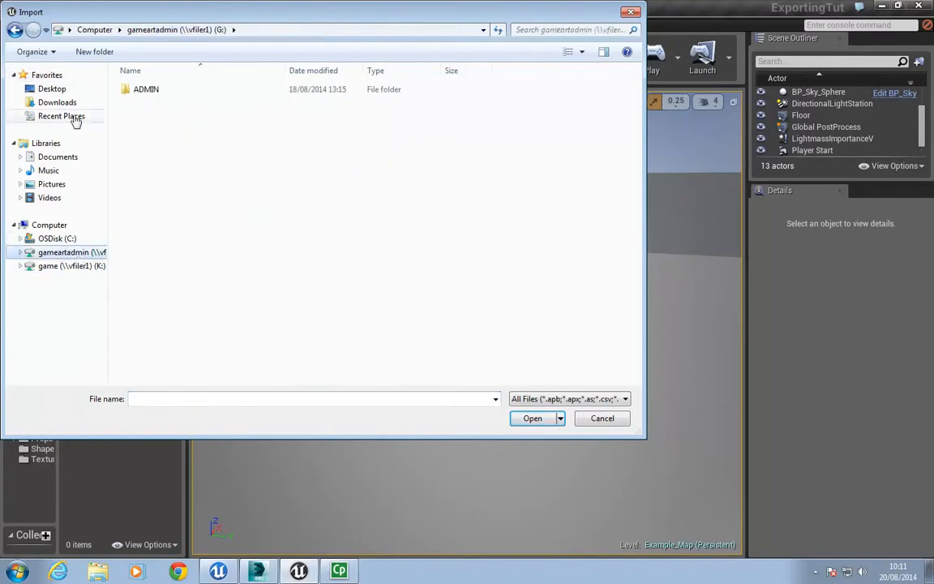
{"action": "left_click", "coordinate": [137, 91]}
{"action": "double_click", "coordinate": [139, 91]}
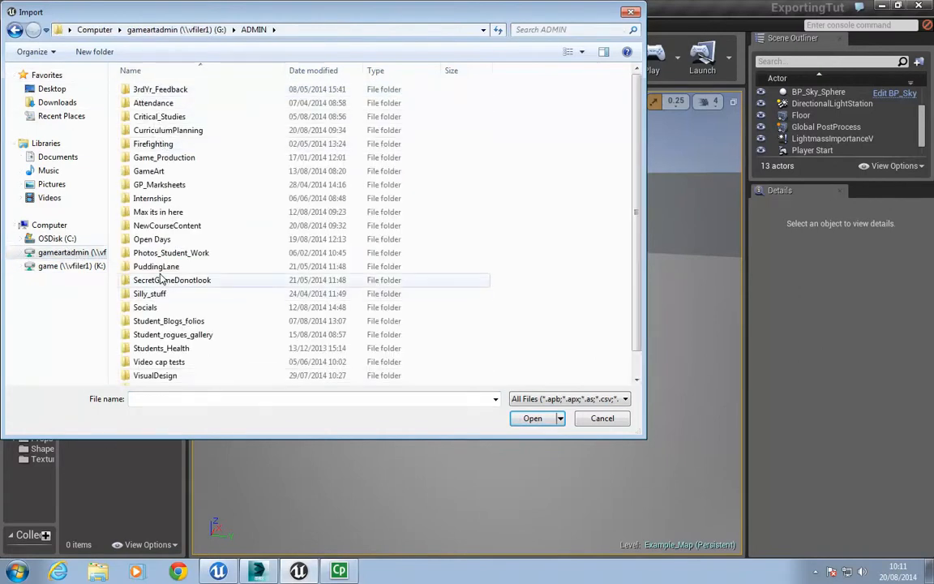
{"action": "double_click", "coordinate": [170, 227]}
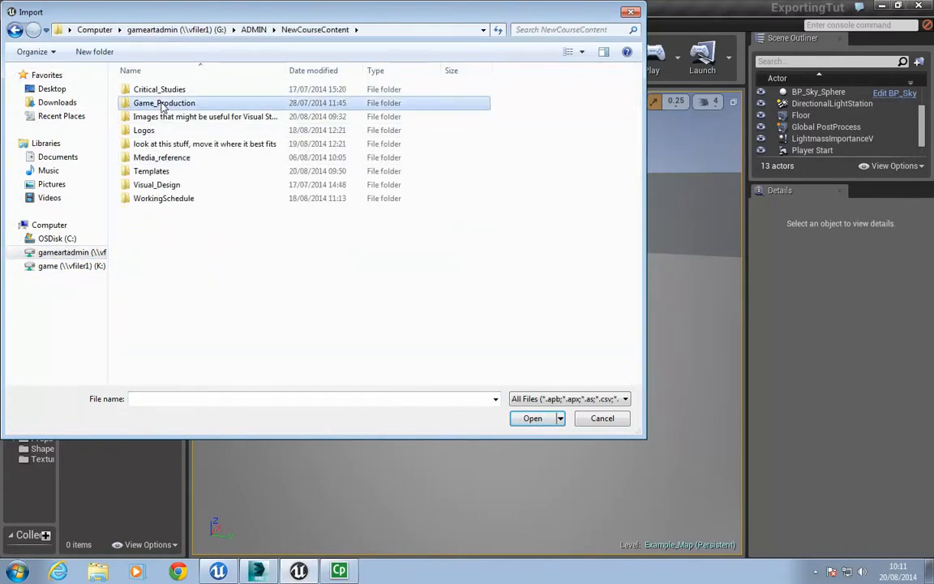
{"action": "double_click", "coordinate": [159, 101]}
{"action": "double_click", "coordinate": [145, 104]}
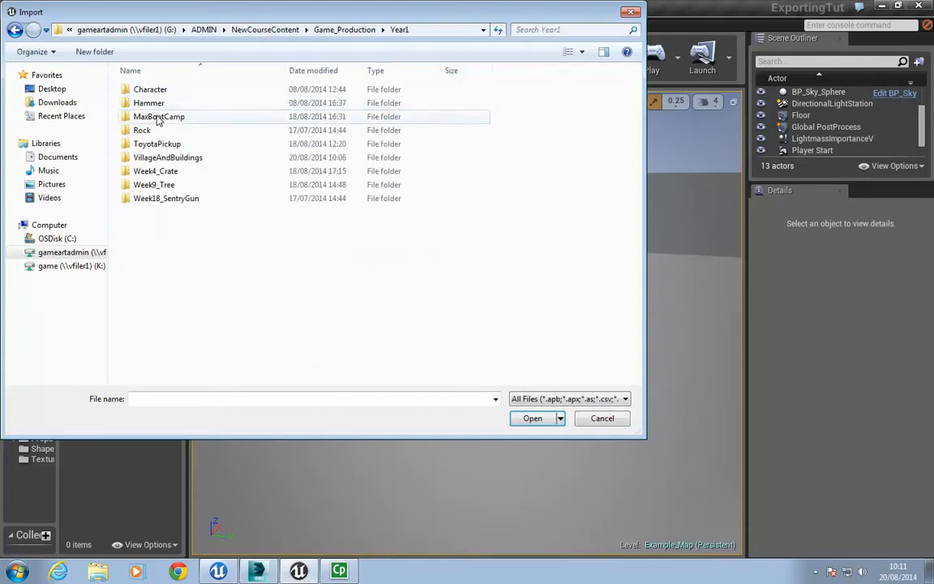
{"action": "double_click", "coordinate": [166, 159]}
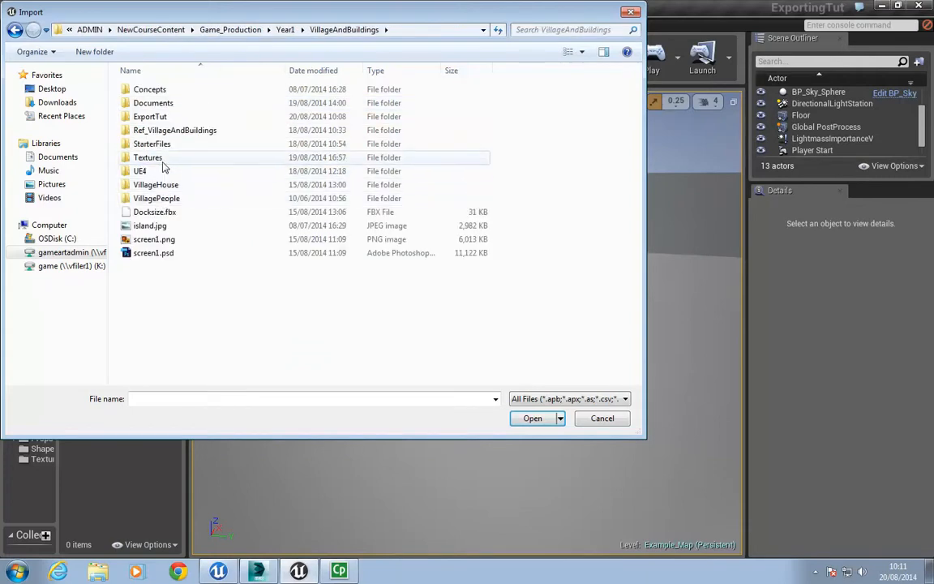
{"action": "double_click", "coordinate": [154, 117]}
Choose VillageHouse_01.FBX for import and set its LOD Group to Level Architecture in the FBX import options.
{"action": "left_click", "coordinate": [146, 92]}
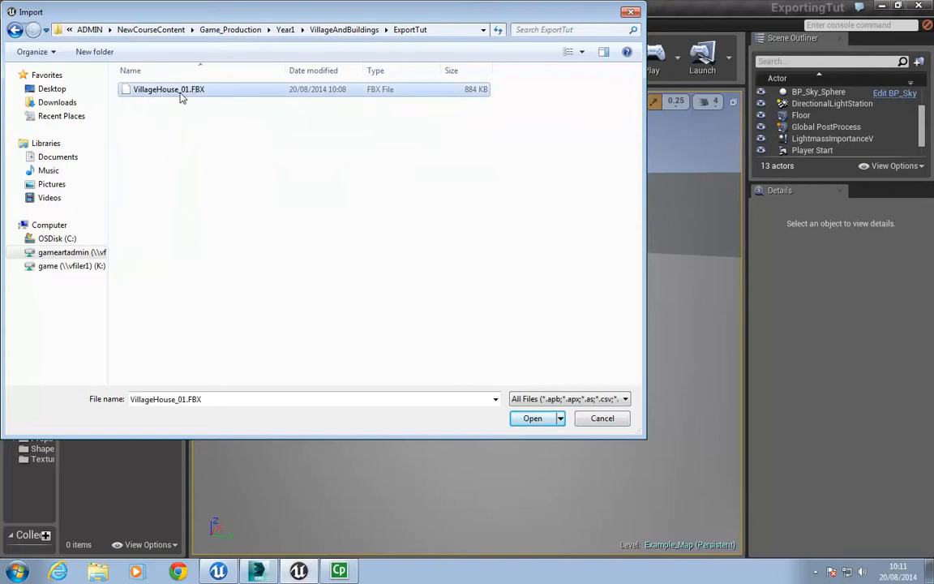
{"action": "double_click", "coordinate": [182, 97]}
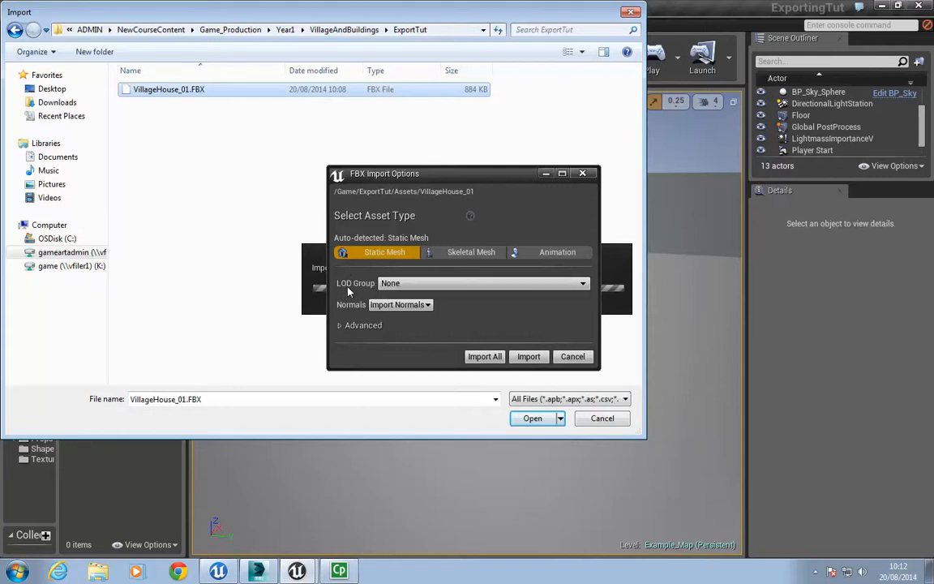
{"action": "left_click", "coordinate": [430, 285]}
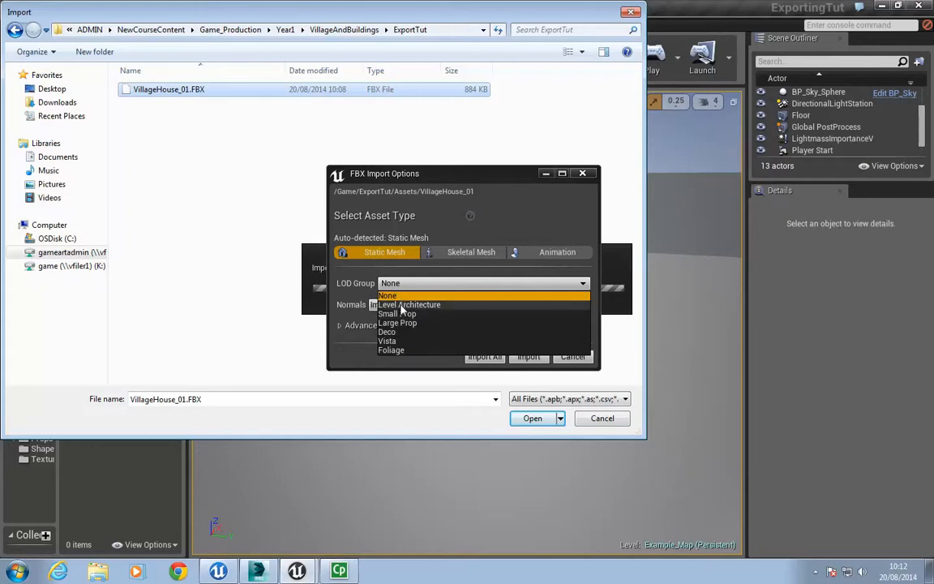
{"action": "left_click", "coordinate": [404, 306]}
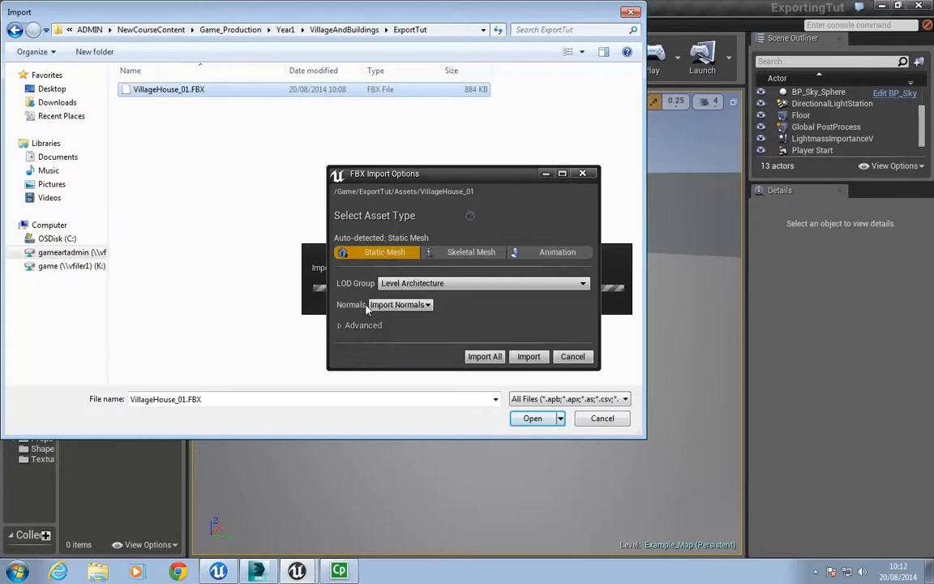
Keep Normals on Import Normals and expand the advanced settings of the FBX import options.
{"action": "left_click", "coordinate": [417, 304]}
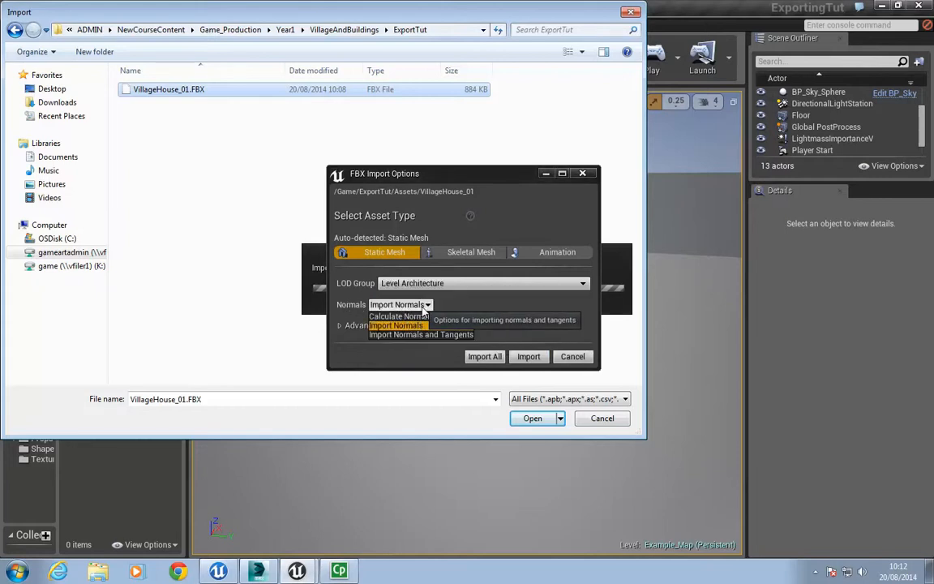
{"action": "left_click", "coordinate": [421, 307]}
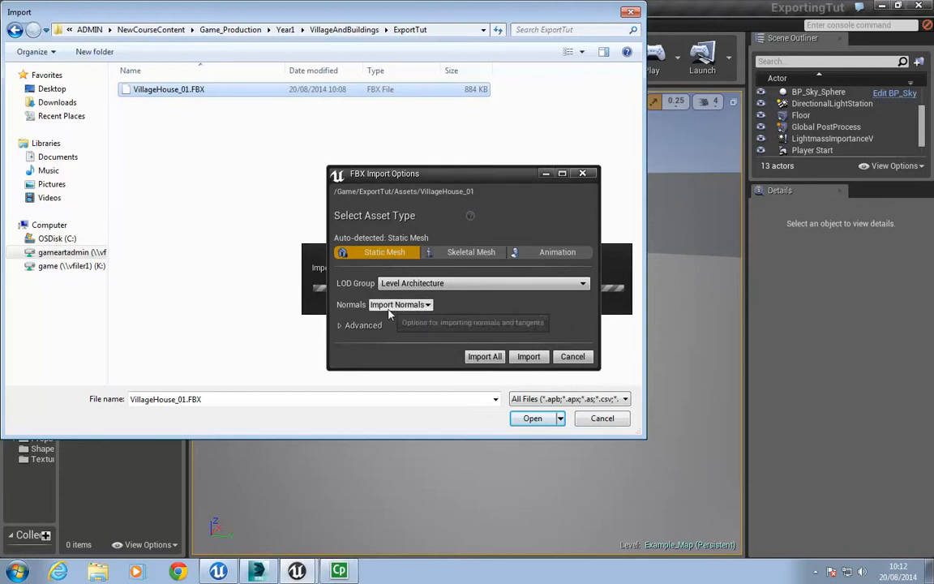
{"action": "left_click", "coordinate": [340, 328]}
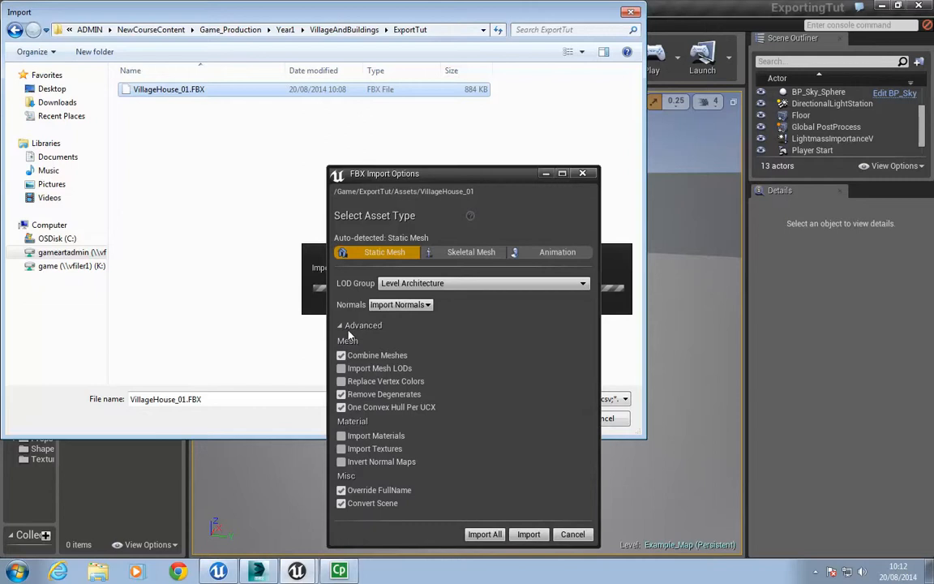
{"action": "left_click", "coordinate": [344, 327]}
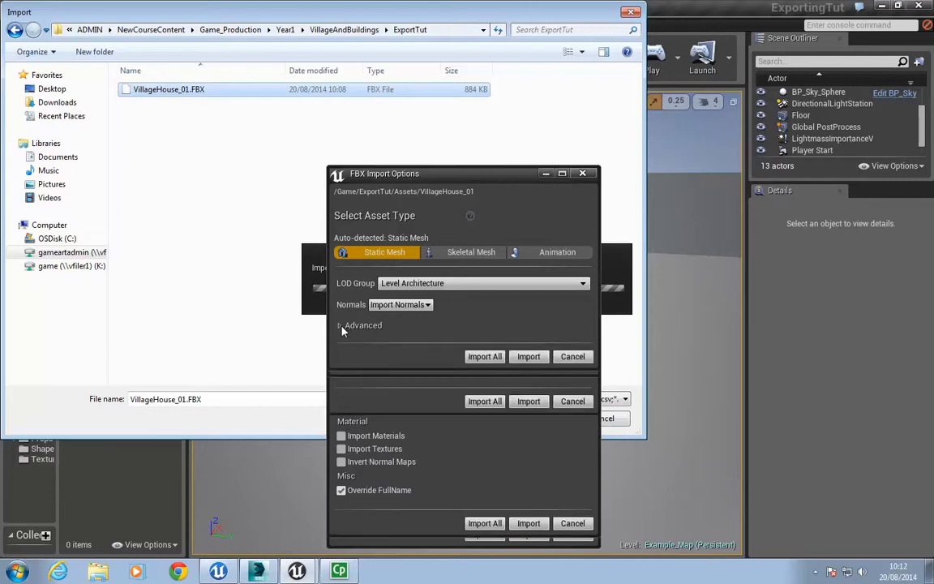
{"action": "left_click", "coordinate": [344, 326]}
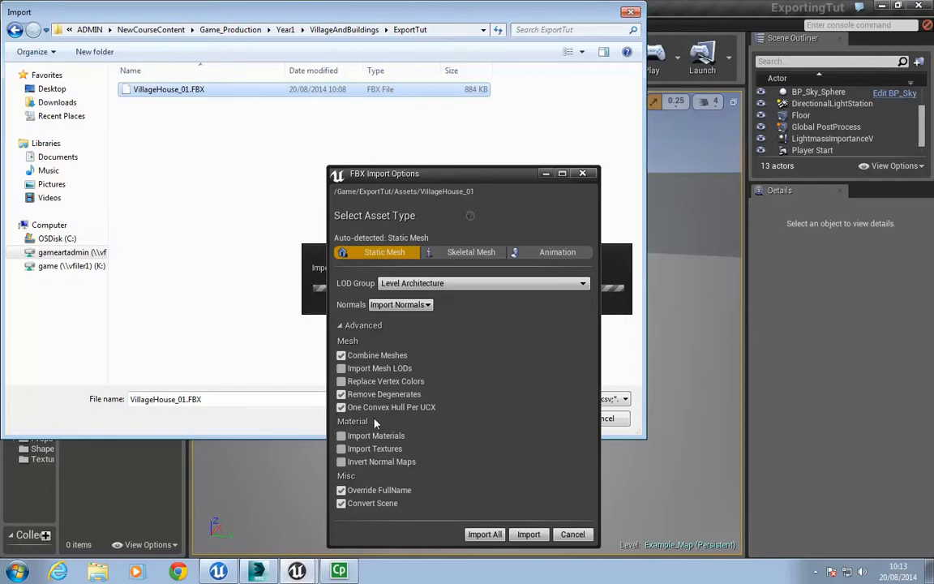
Switch to 3ds Max and examine how the house's bitmaps and materials are connected in the Slate Material Editor.
{"action": "left_click", "coordinate": [258, 572]}
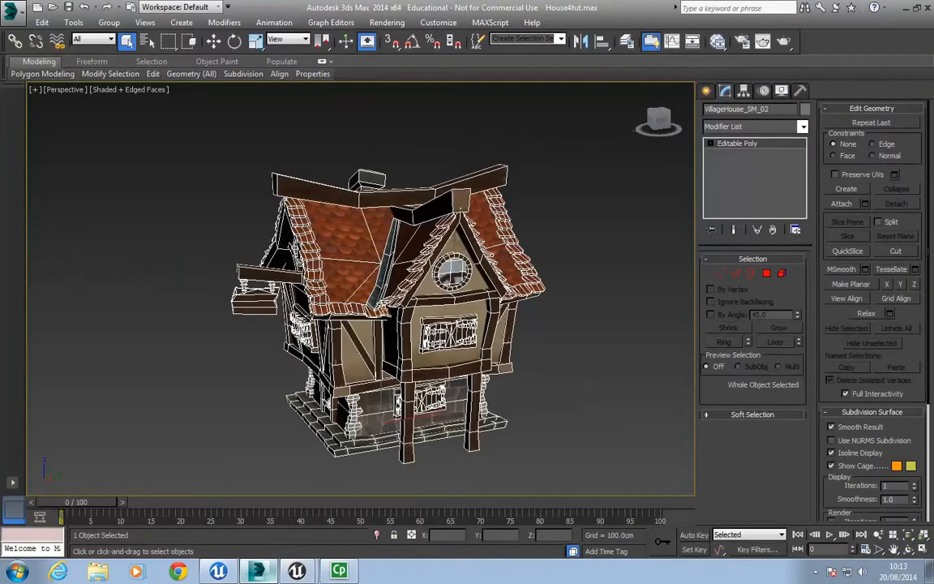
{"action": "middle_click_drag", "start_coordinate": [323, 207], "coordinate": [311, 215], "text": "alt"}
{"action": "left_click", "coordinate": [652, 41]}
{"action": "scroll", "coordinate": [394, 285], "scroll_direction": "up", "scroll_amount": 4}
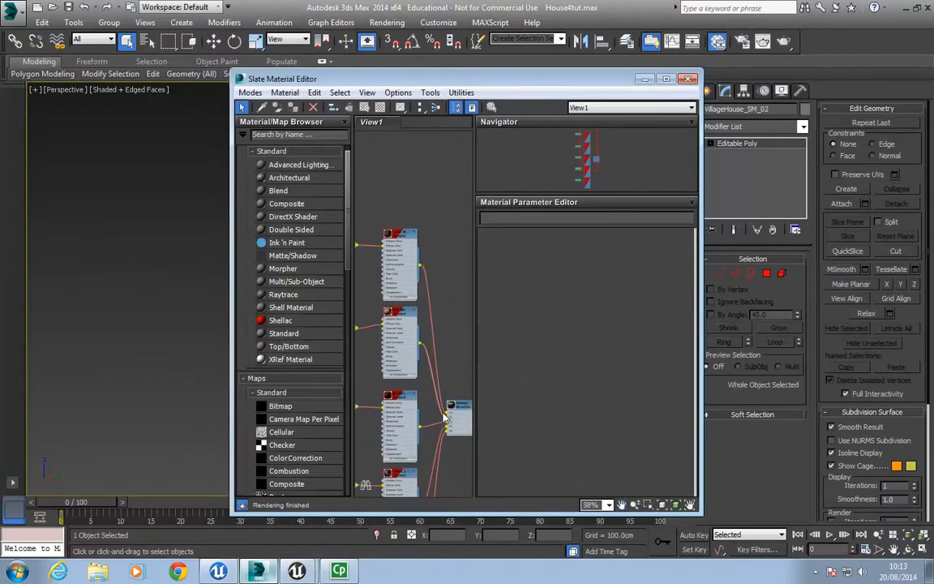
{"action": "middle_click_drag", "start_coordinate": [393, 285], "coordinate": [423, 318]}
{"action": "scroll", "coordinate": [424, 318], "scroll_direction": "up", "scroll_amount": 2}
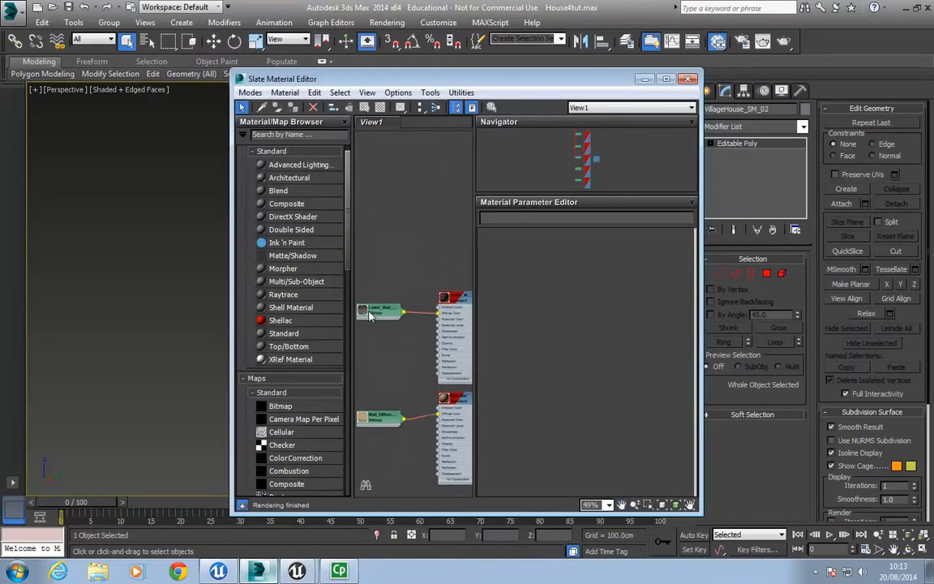
{"action": "left_click_drag", "start_coordinate": [404, 311], "coordinate": [441, 321]}
{"action": "scroll", "coordinate": [414, 338], "scroll_direction": "down", "scroll_amount": 4}
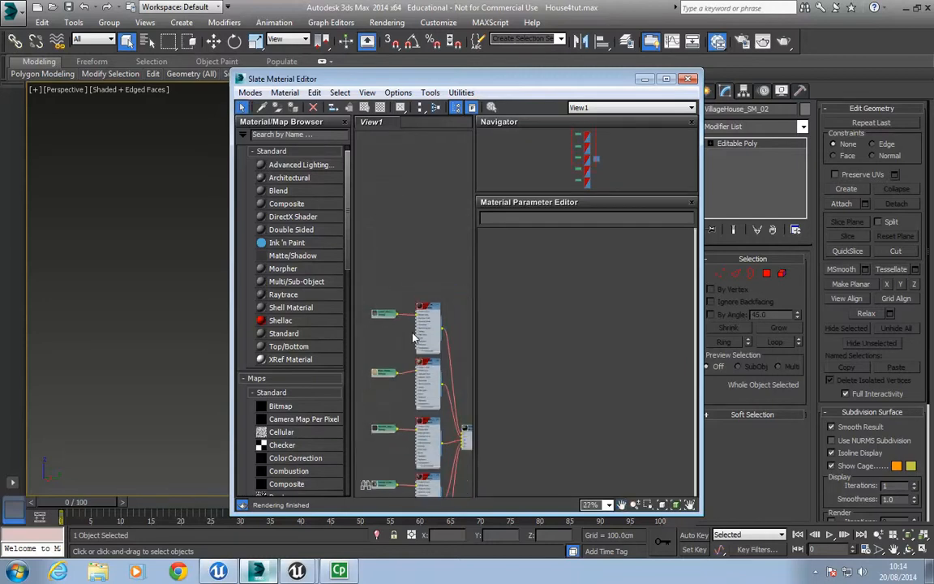
{"action": "scroll", "coordinate": [365, 355], "scroll_direction": "down", "scroll_amount": 5}
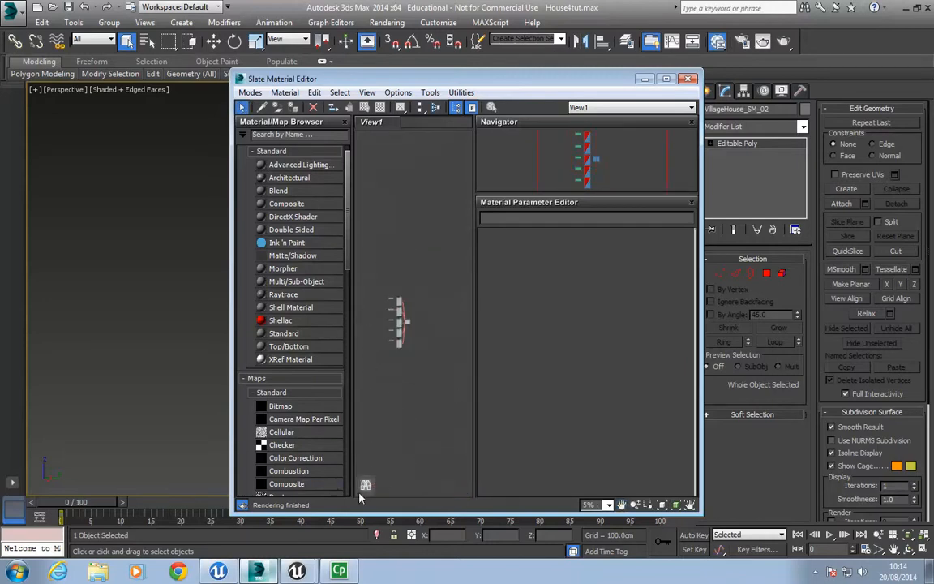
Return to Unreal's FBX import options, enable Import Materials and Import Textures, and import all with these settings.
{"action": "mouse_move", "coordinate": [296, 572]}
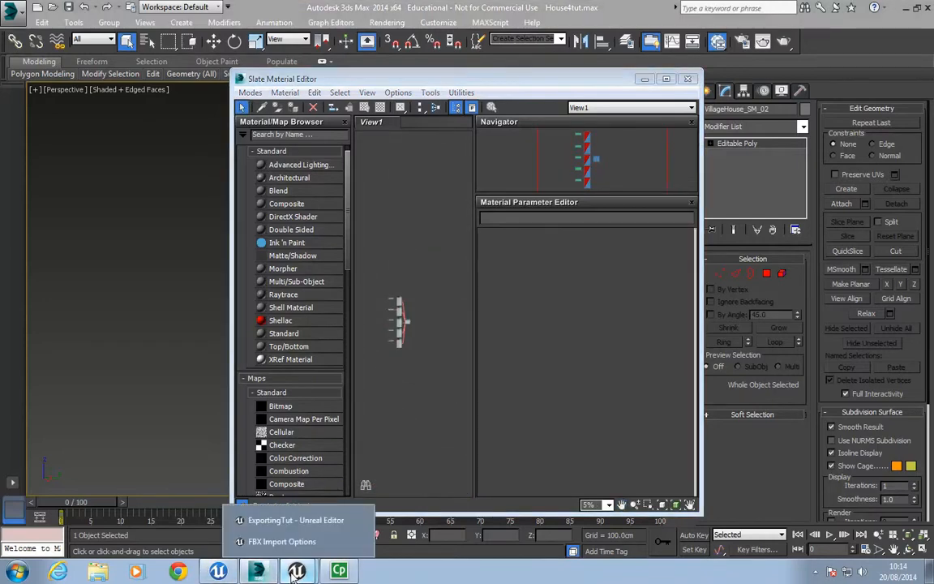
{"action": "left_click", "coordinate": [282, 541]}
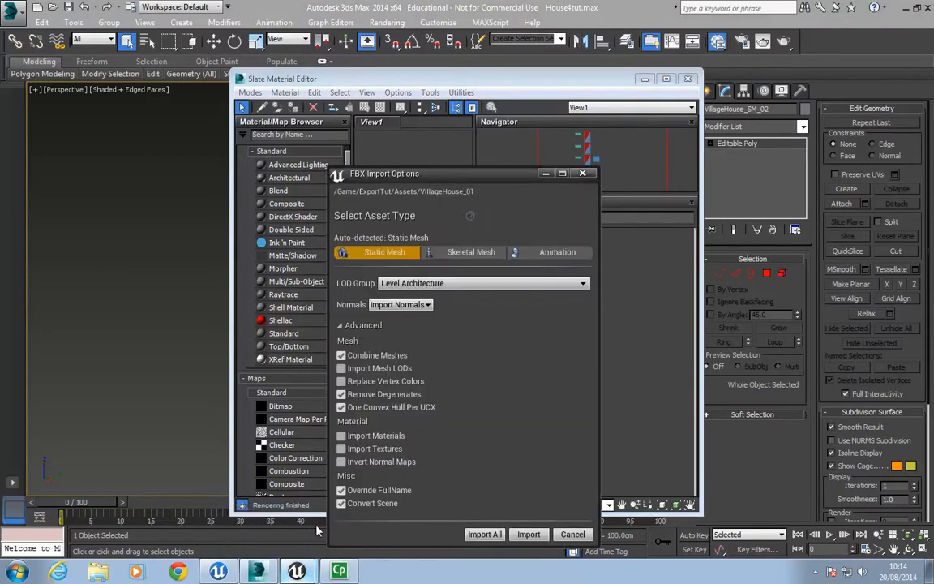
{"action": "left_click", "coordinate": [342, 436]}
{"action": "left_click", "coordinate": [342, 449]}
{"action": "left_click", "coordinate": [341, 435]}
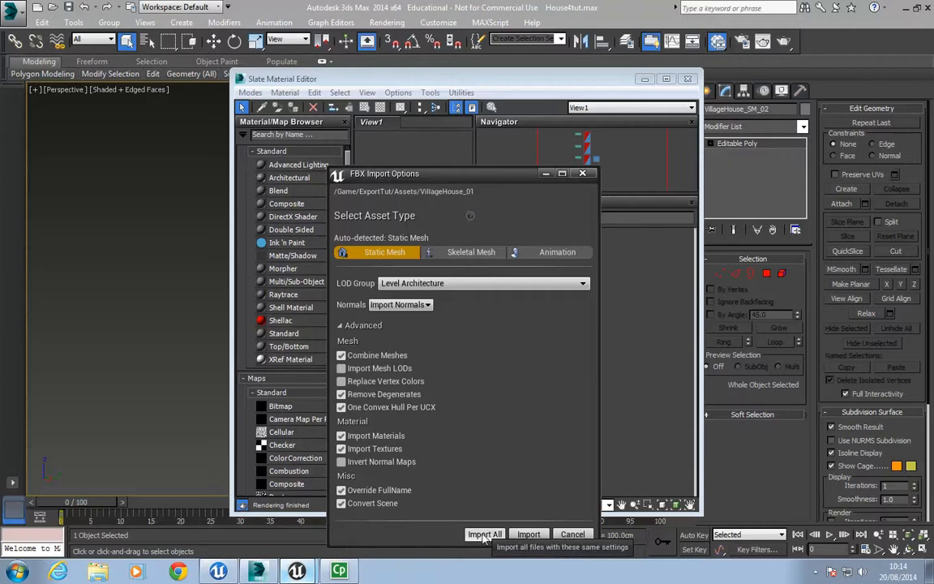
{"action": "left_click", "coordinate": [494, 536]}
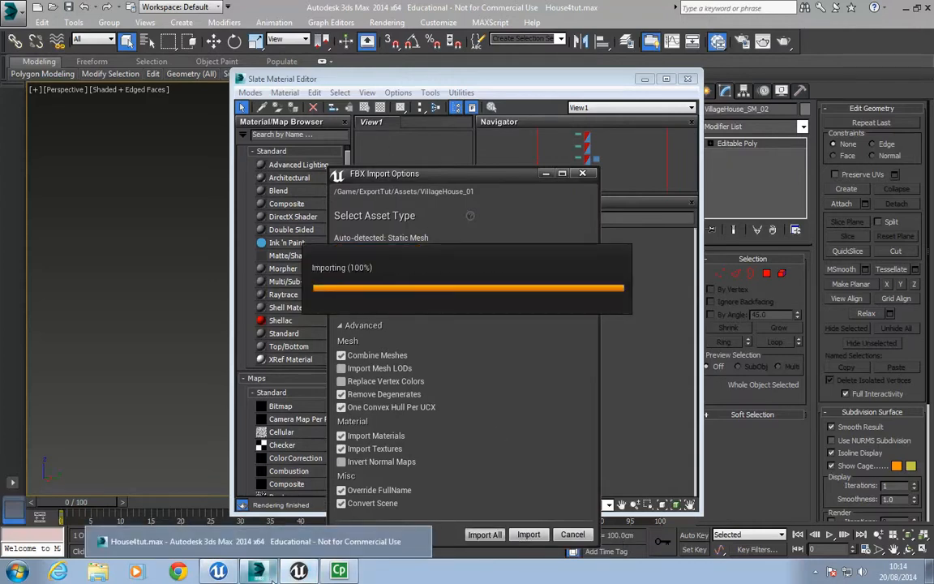
Review the imported static mesh, materials and textures in the Assets folder of the Unreal project.
{"action": "mouse_move", "coordinate": [293, 574]}
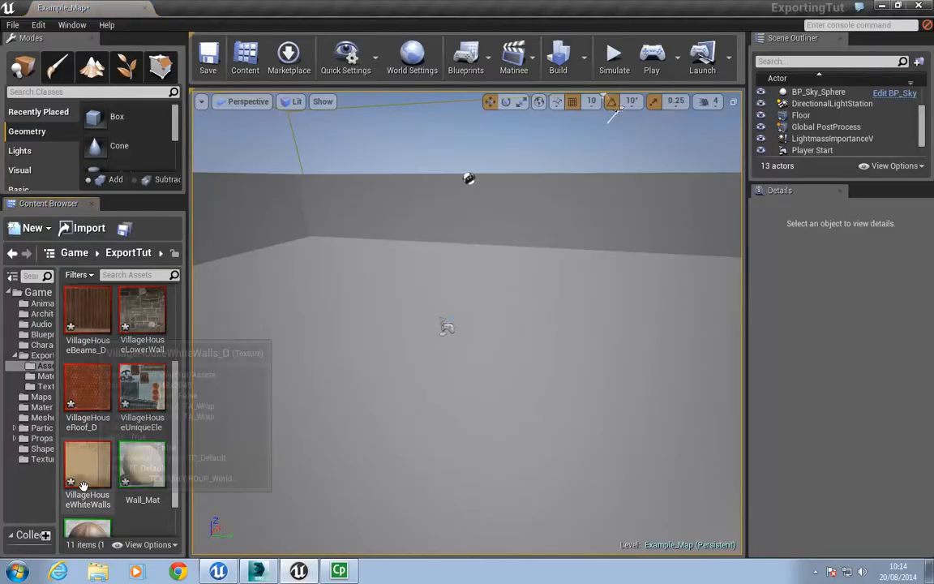
{"action": "scroll", "coordinate": [97, 369], "scroll_direction": "up", "scroll_amount": 3}
{"action": "scroll", "coordinate": [99, 381], "scroll_direction": "down", "scroll_amount": 3}
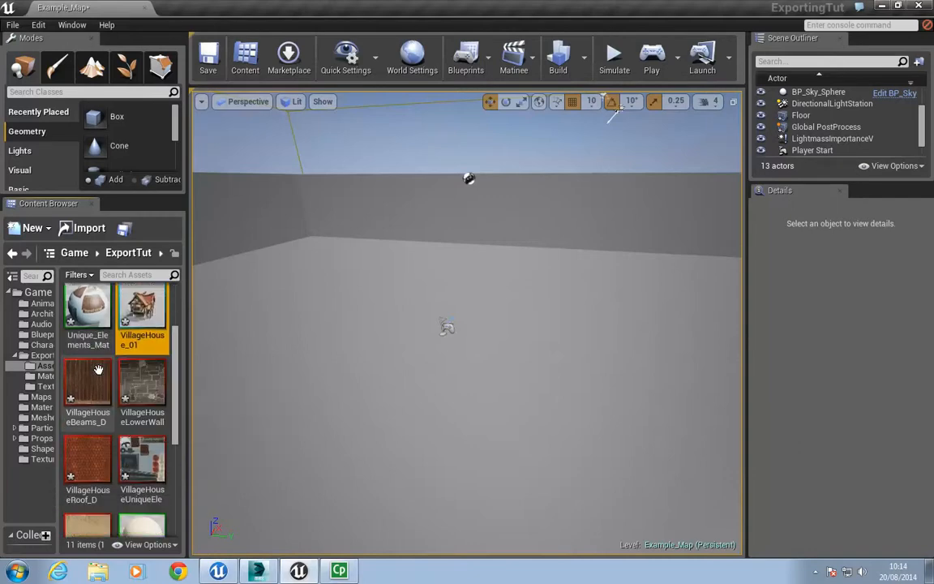
{"action": "scroll", "coordinate": [104, 395], "scroll_direction": "up", "scroll_amount": 3}
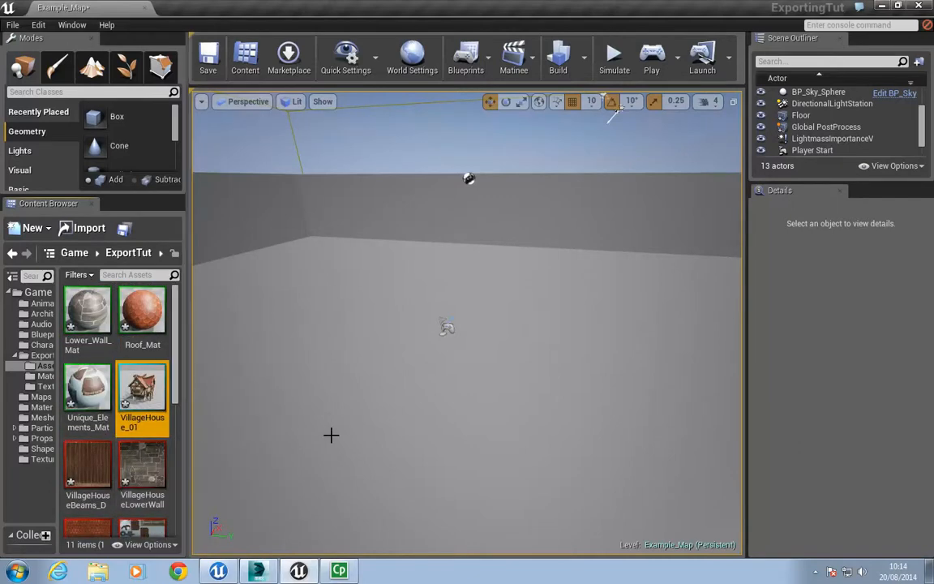
{"action": "scroll", "coordinate": [110, 430], "scroll_direction": "down", "scroll_amount": 1}
{"action": "scroll", "coordinate": [110, 430], "scroll_direction": "down", "scroll_amount": 3}
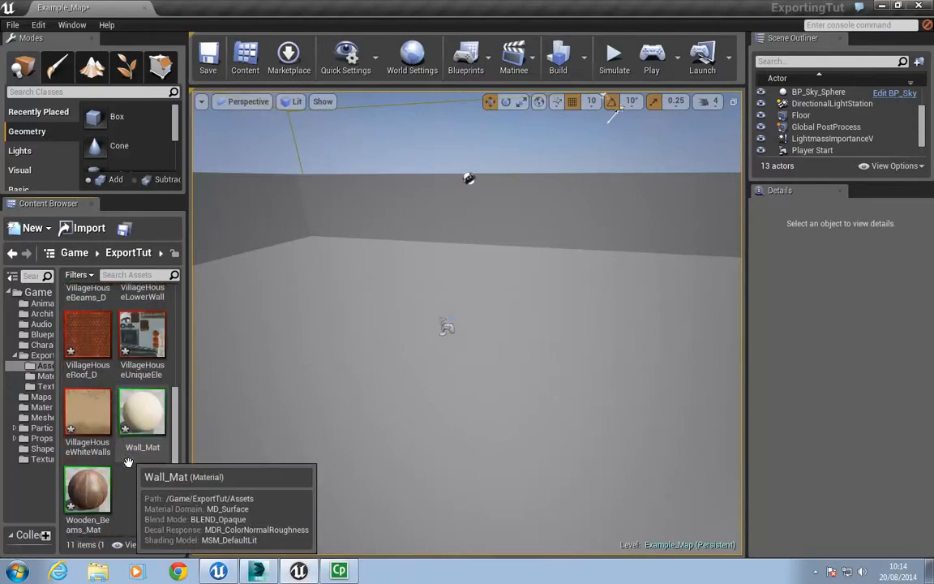
{"action": "scroll", "coordinate": [157, 485], "scroll_direction": "up", "scroll_amount": 1}
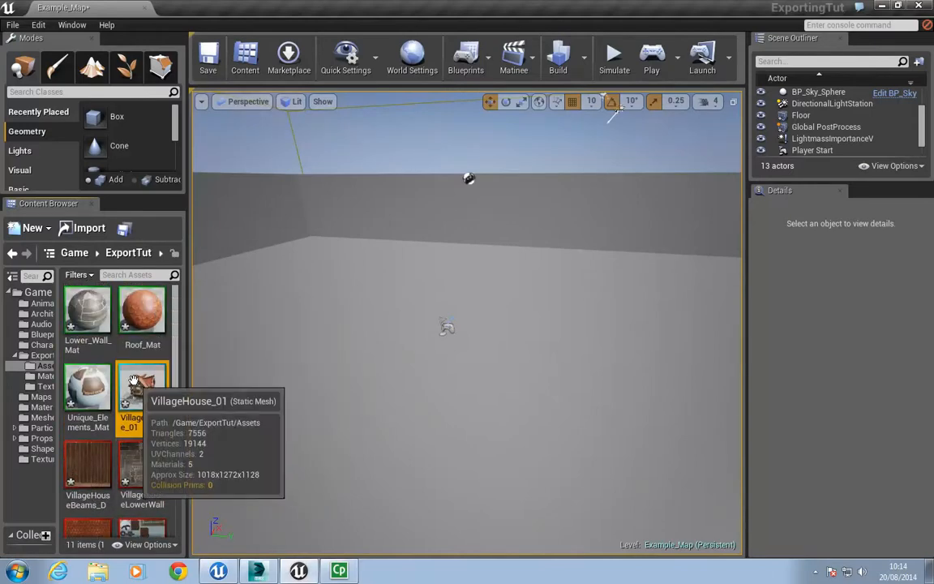
{"action": "scroll", "coordinate": [153, 440], "scroll_direction": "down", "scroll_amount": 3}
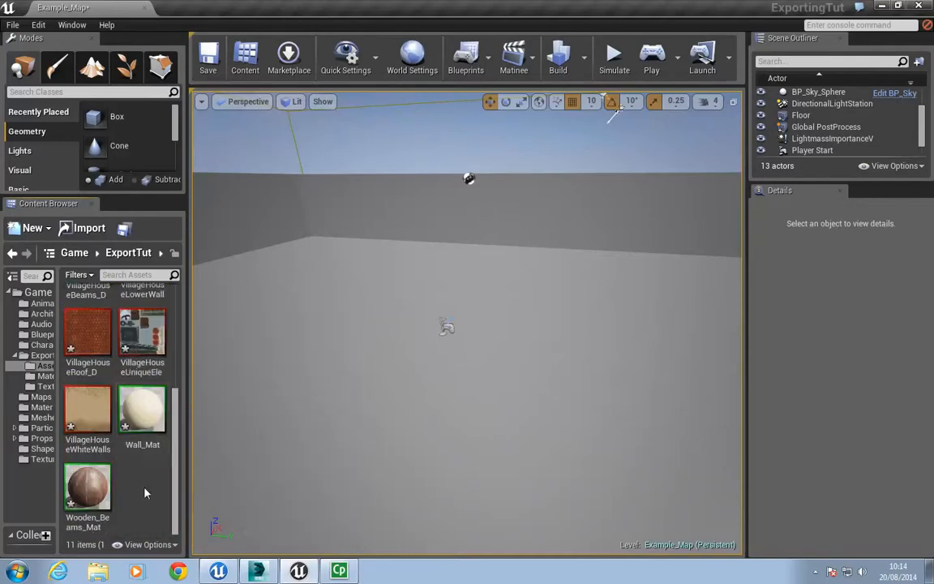
{"action": "scroll", "coordinate": [144, 489], "scroll_direction": "up", "scroll_amount": 3}
{"action": "scroll", "coordinate": [143, 486], "scroll_direction": "up", "scroll_amount": 5}
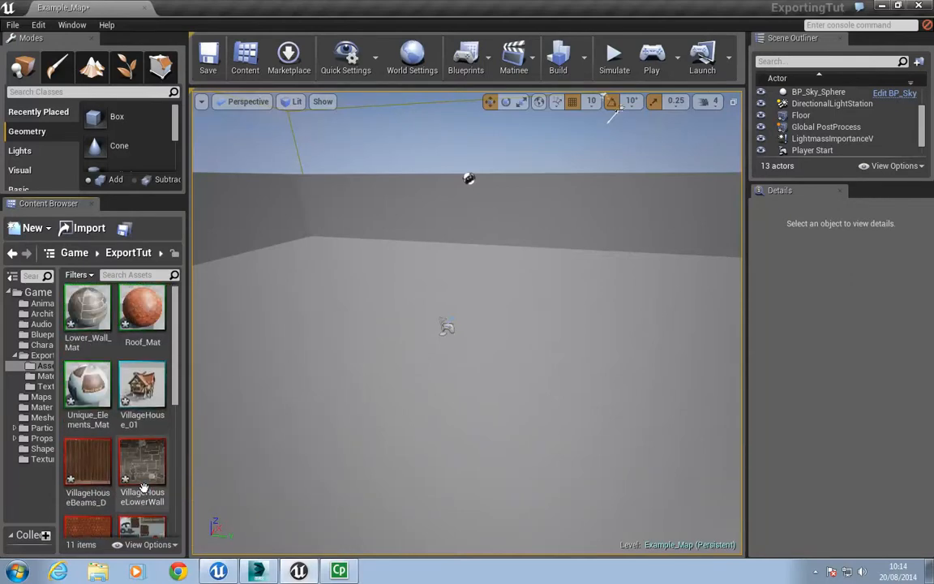
{"action": "scroll", "coordinate": [146, 483], "scroll_direction": "down", "scroll_amount": 5}
{"action": "scroll", "coordinate": [146, 479], "scroll_direction": "down", "scroll_amount": 2}
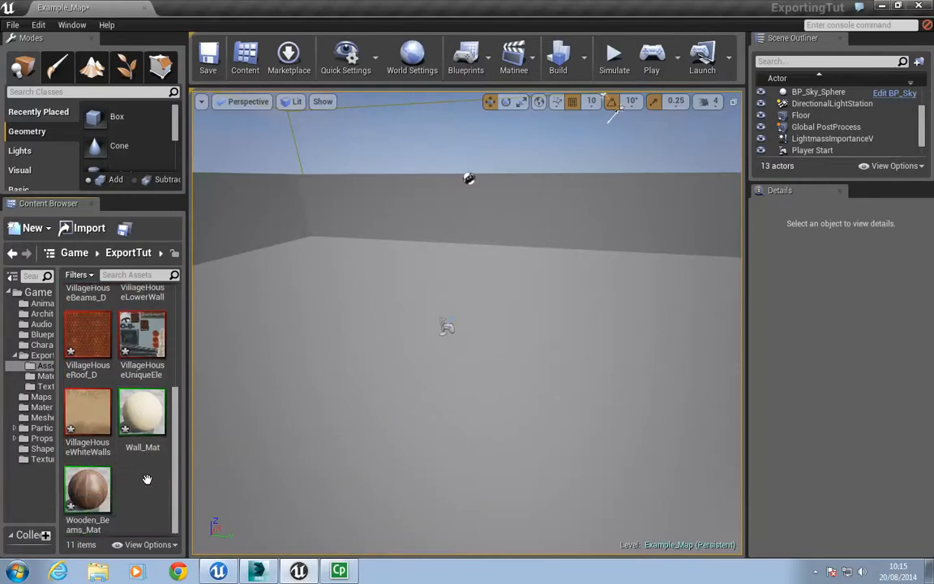
{"action": "scroll", "coordinate": [146, 487], "scroll_direction": "up", "scroll_amount": 2}
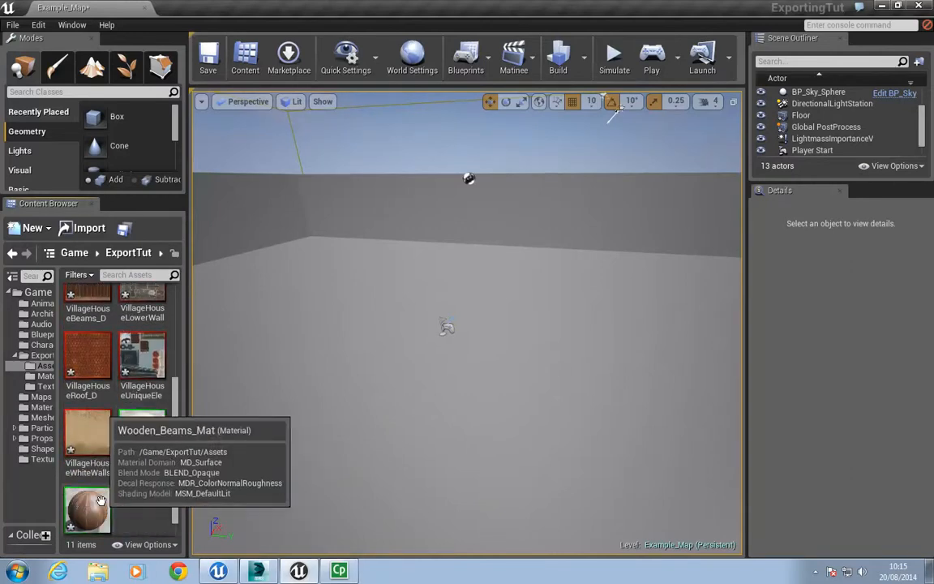
{"action": "scroll", "coordinate": [112, 495], "scroll_direction": "up", "scroll_amount": 4}
{"action": "scroll", "coordinate": [111, 495], "scroll_direction": "up", "scroll_amount": 1}
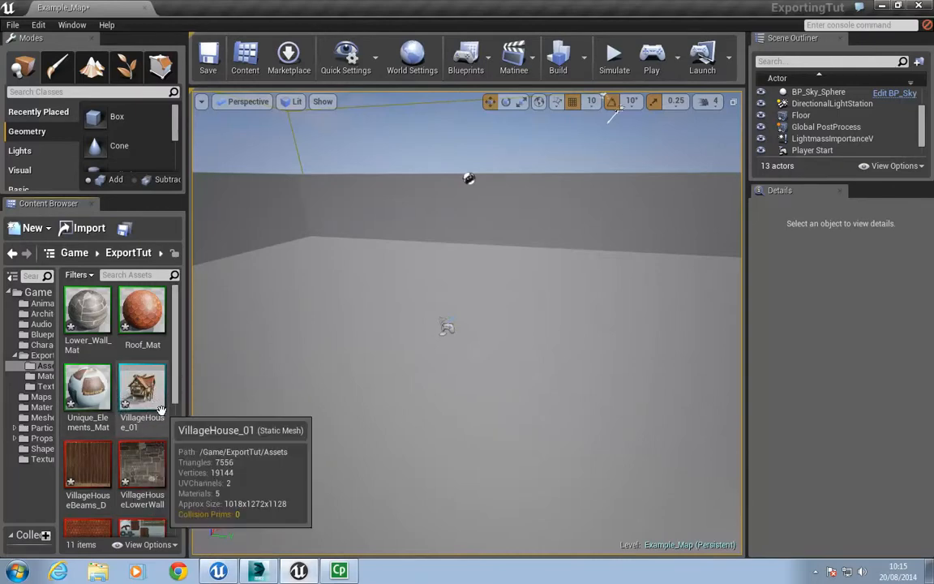
Place the VillageHouse_01 static mesh on the level's floor near the player start and view it from several sides.
{"action": "right_click_drag", "start_coordinate": [390, 383], "coordinate": [388, 383]}
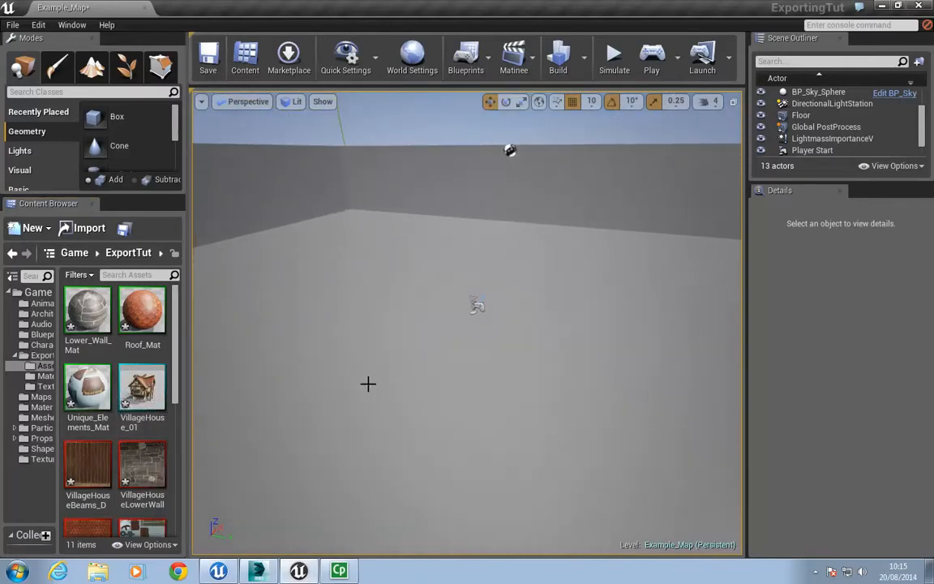
{"action": "left_click", "coordinate": [140, 381]}
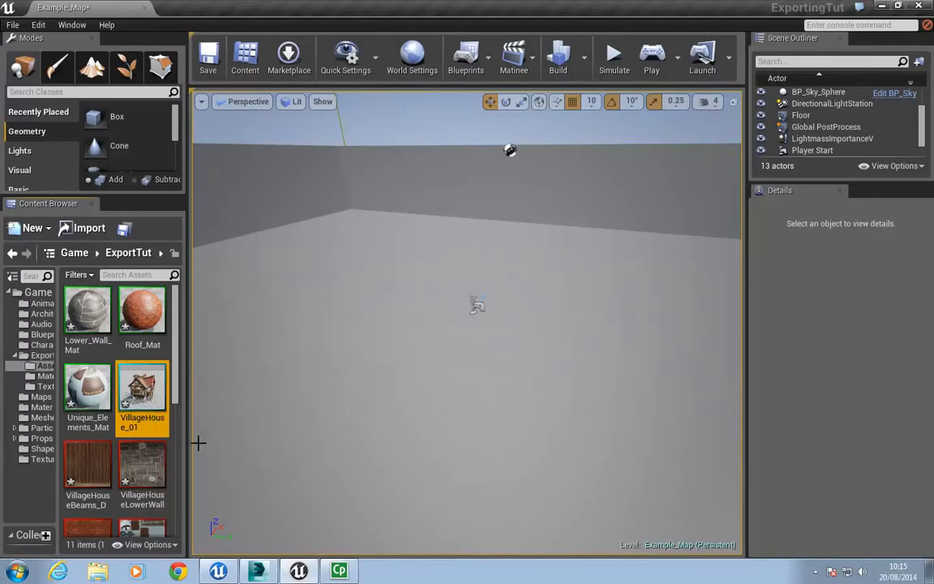
{"action": "left_click", "coordinate": [142, 316]}
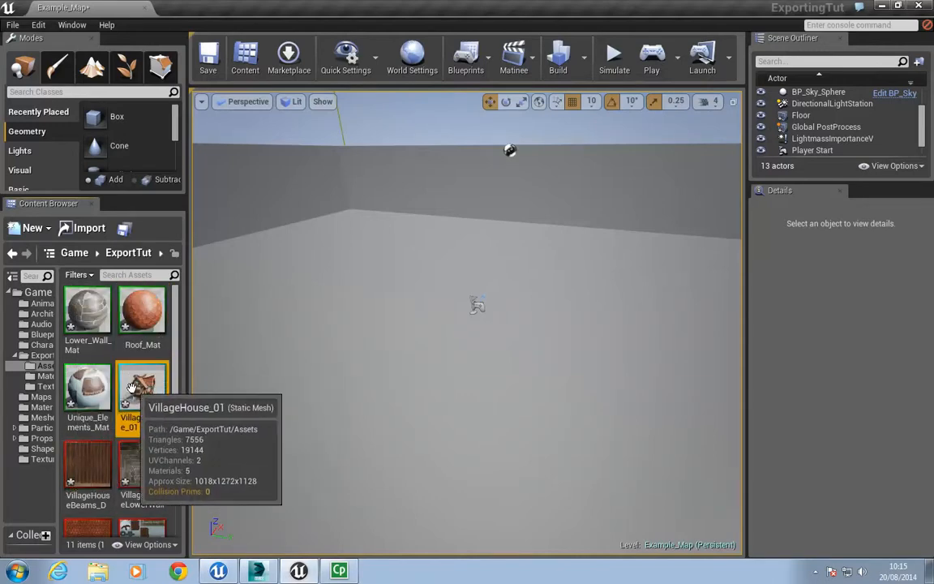
{"action": "left_click_drag", "start_coordinate": [131, 388], "coordinate": [515, 268]}
{"action": "right_click_drag", "start_coordinate": [490, 340], "coordinate": [490, 340]}
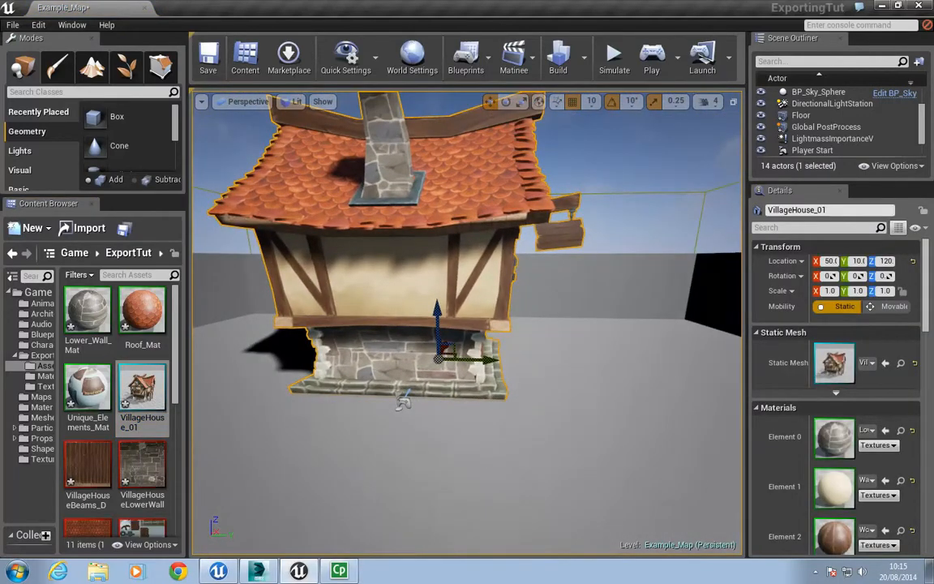
{"action": "right_click_drag", "start_coordinate": [404, 402], "coordinate": [403, 401]}
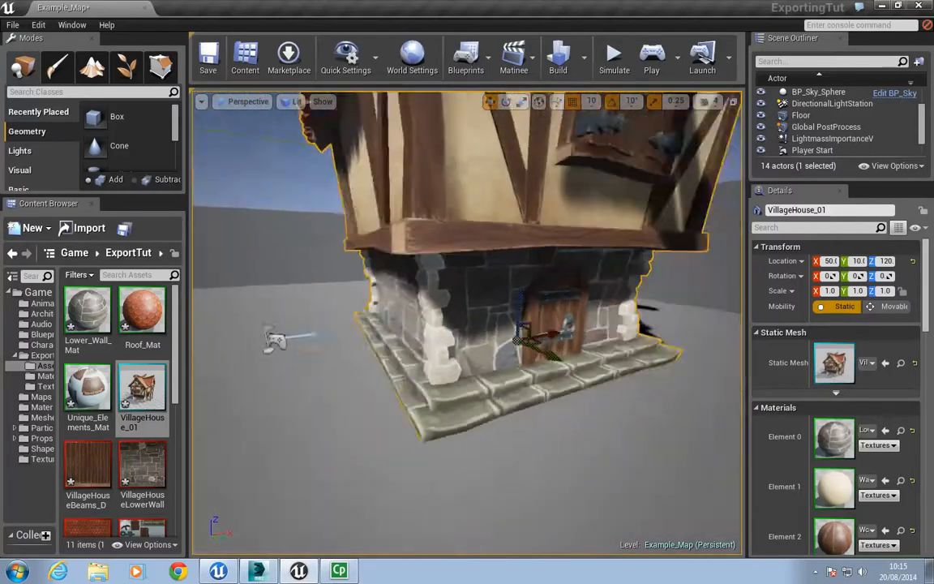
{"action": "right_click_drag", "start_coordinate": [524, 328], "coordinate": [524, 328]}
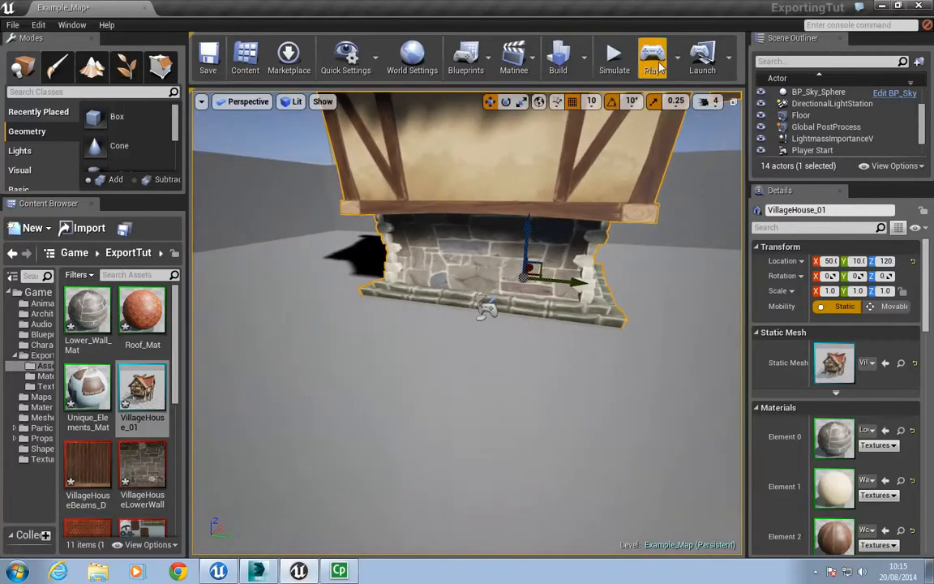
Play the level in the viewport, walk around the village house firing the gun to inspect it, and end the play session.
{"action": "key", "text": "alt+p"}
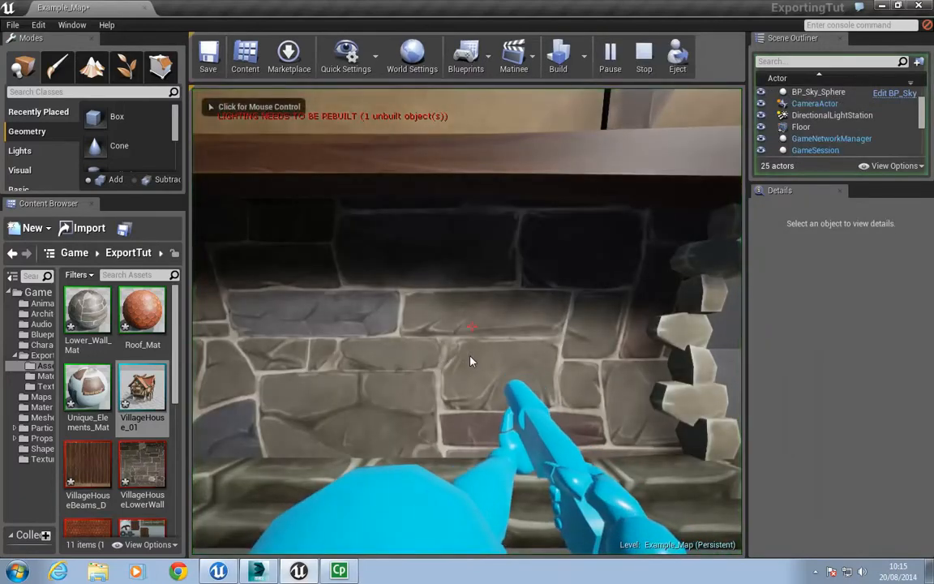
{"action": "key", "text": "d"}
{"action": "left_click", "coordinate": [472, 326]}
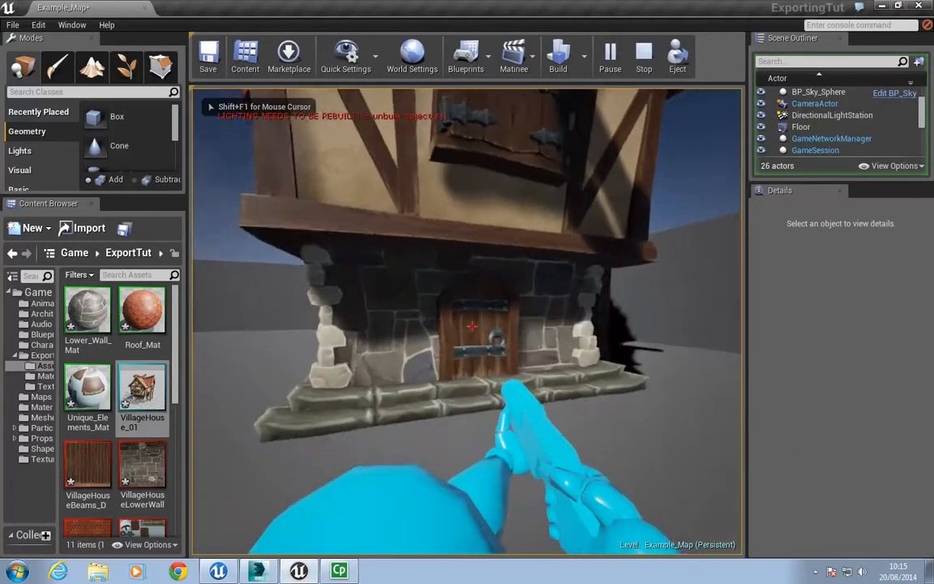
{"action": "left_click", "coordinate": [472, 326]}
{"action": "key", "text": "w"}
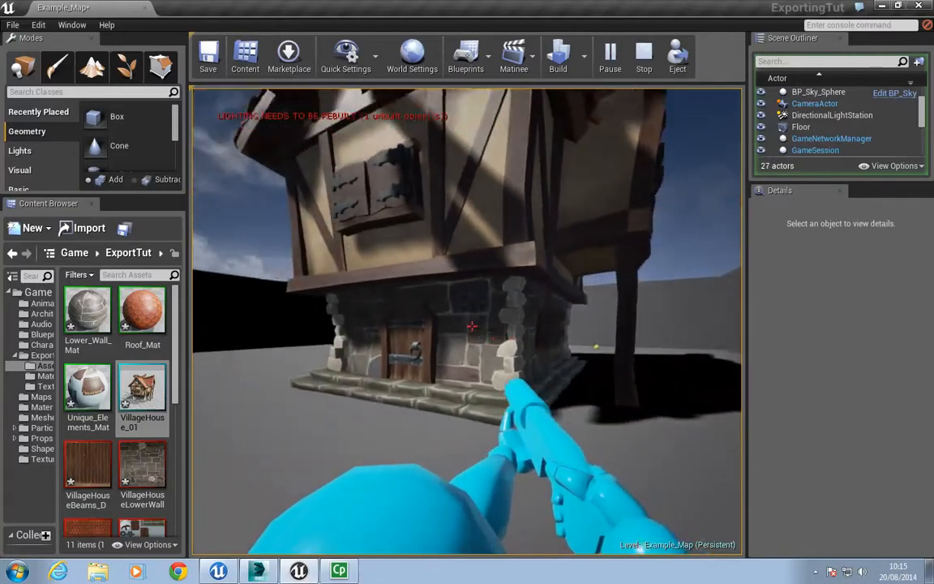
{"action": "key", "text": "s"}
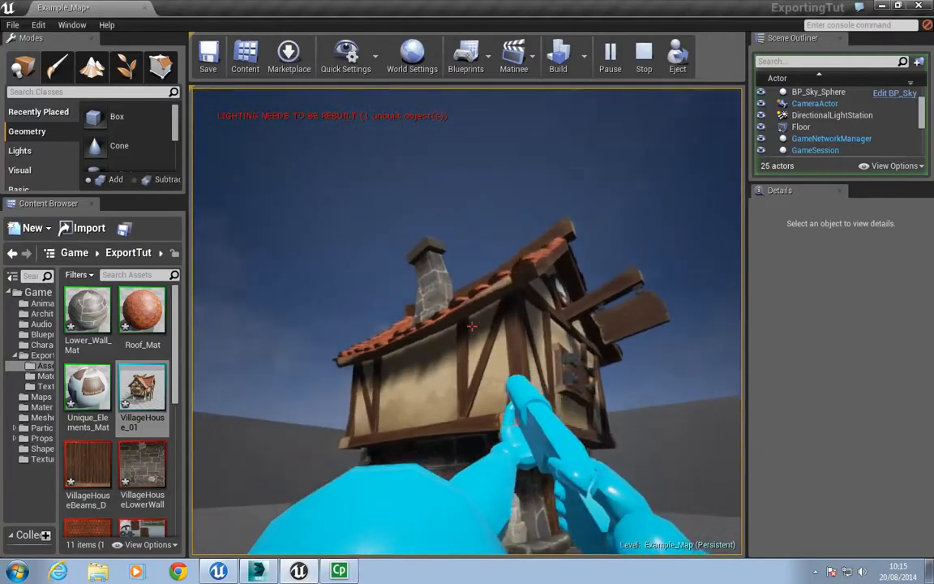
{"action": "left_click", "coordinate": [472, 326]}
{"action": "key", "text": "w"}
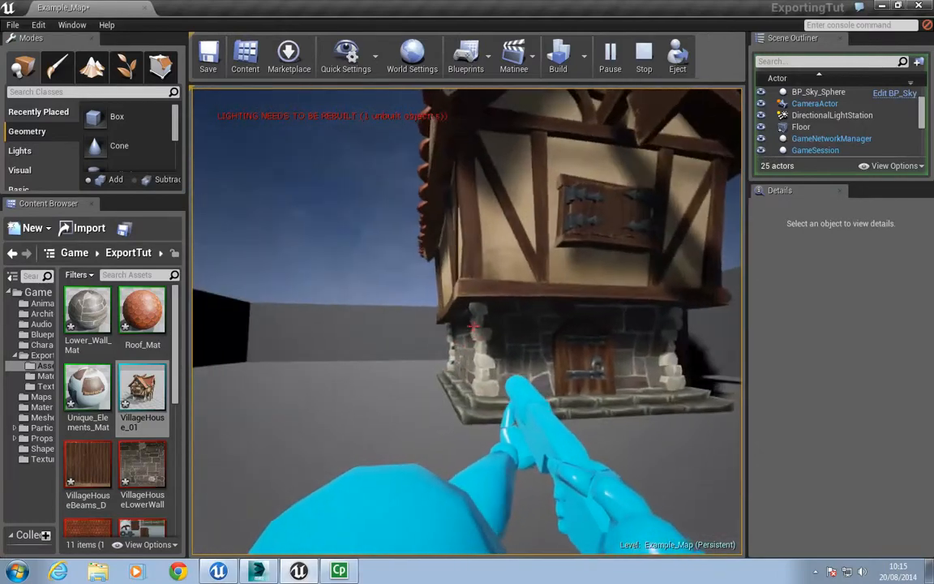
{"action": "key", "text": "w"}
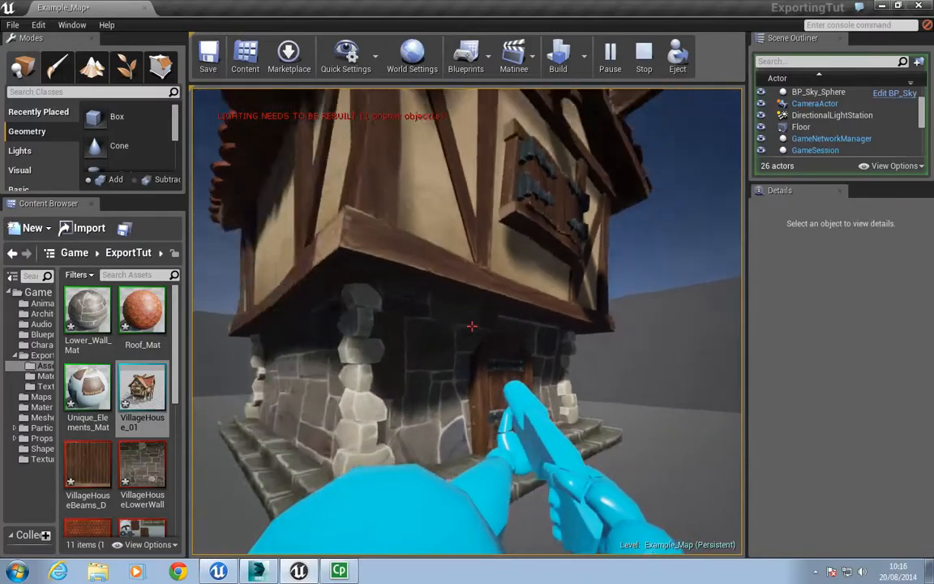
{"action": "key", "text": "Escape"}
Force-delete the VillageHouseRoof_D texture from the Assets folder, accepting all reference warnings.
{"action": "right_click_drag", "start_coordinate": [386, 285], "coordinate": [391, 333]}
{"action": "key", "text": "s"}
{"action": "key", "text": "w"}
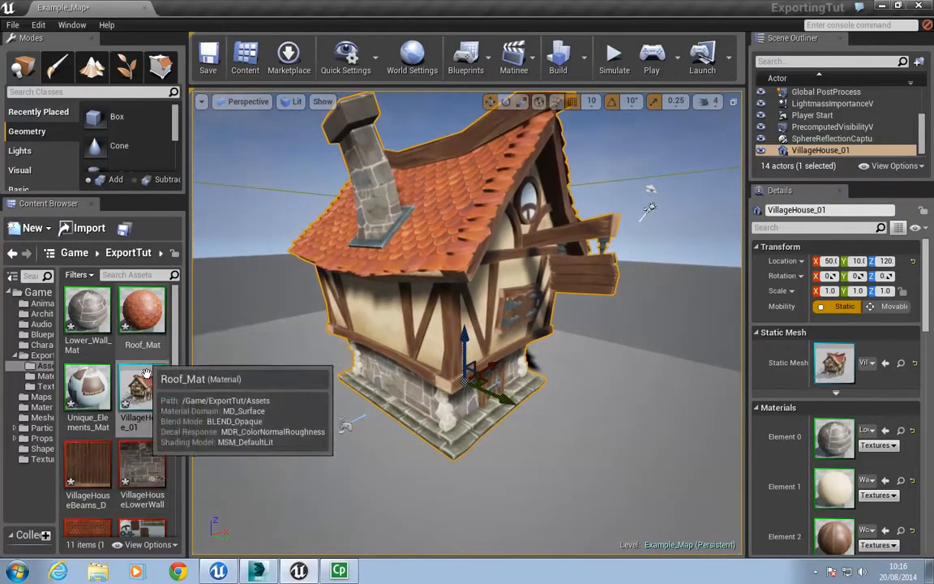
{"action": "scroll", "coordinate": [104, 474], "scroll_direction": "down", "scroll_amount": 1}
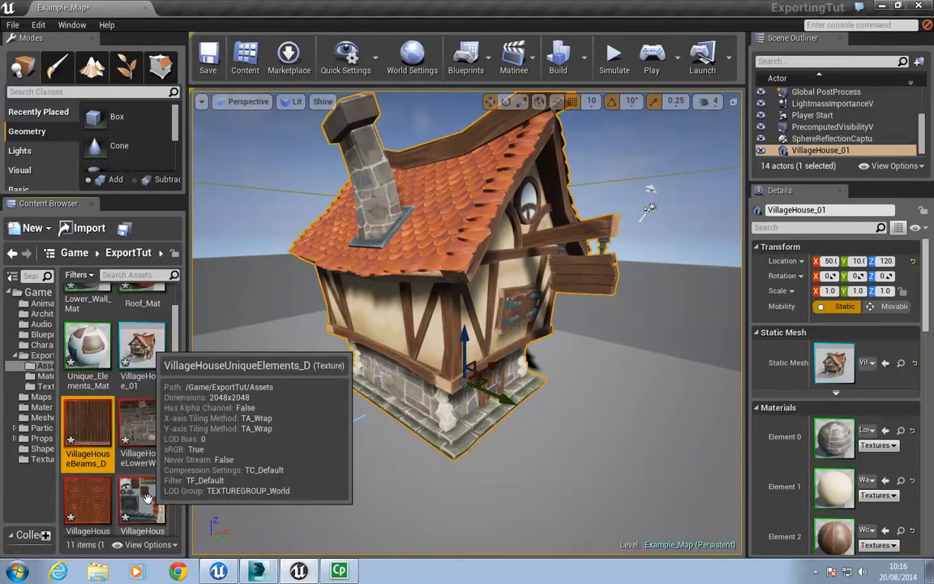
{"action": "left_click", "coordinate": [90, 495]}
{"action": "key", "text": "Delete"}
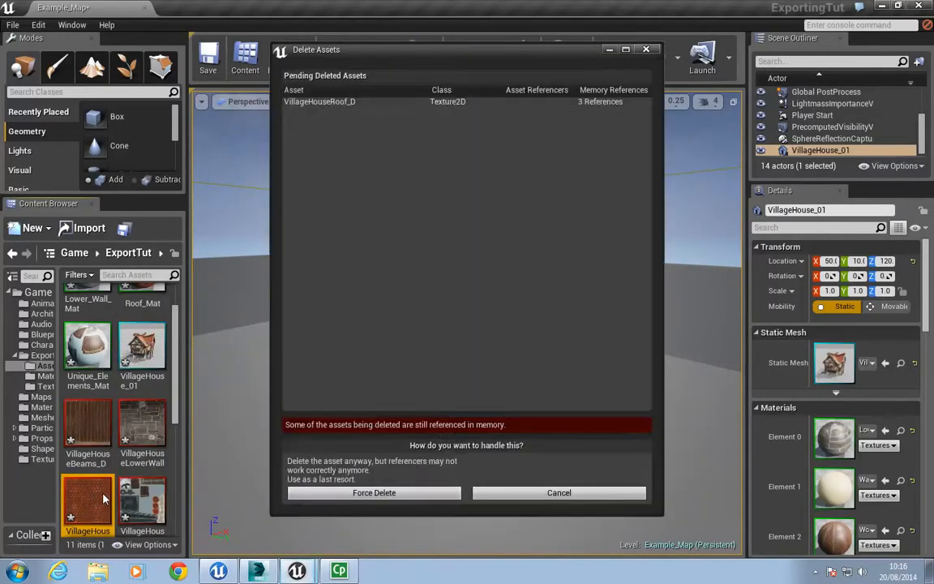
{"action": "left_click", "coordinate": [388, 494]}
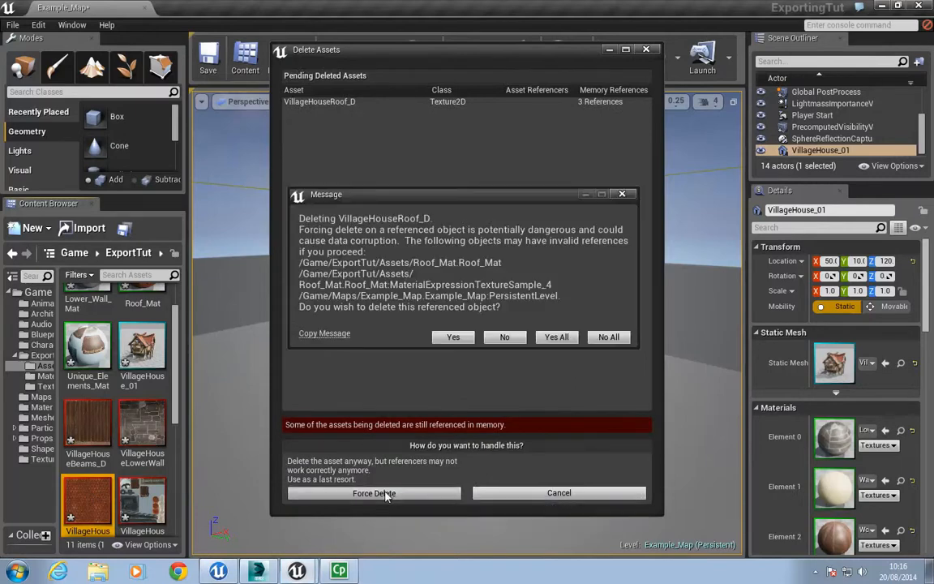
{"action": "left_click", "coordinate": [557, 337]}
Force-delete the Roof_Mat material from the Assets folder and inspect the house's roof in the level.
{"action": "left_click", "coordinate": [139, 305]}
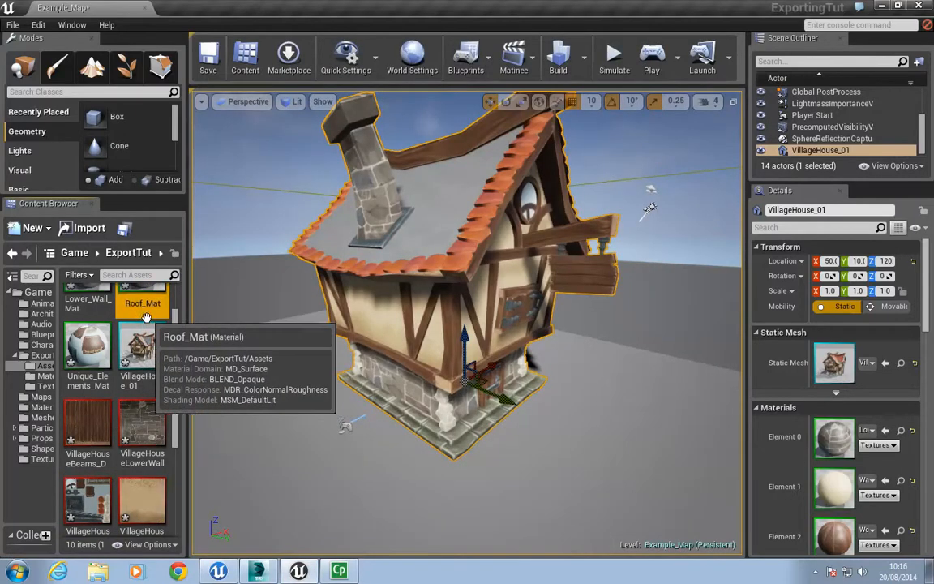
{"action": "key", "text": "Delete"}
{"action": "left_click", "coordinate": [426, 496]}
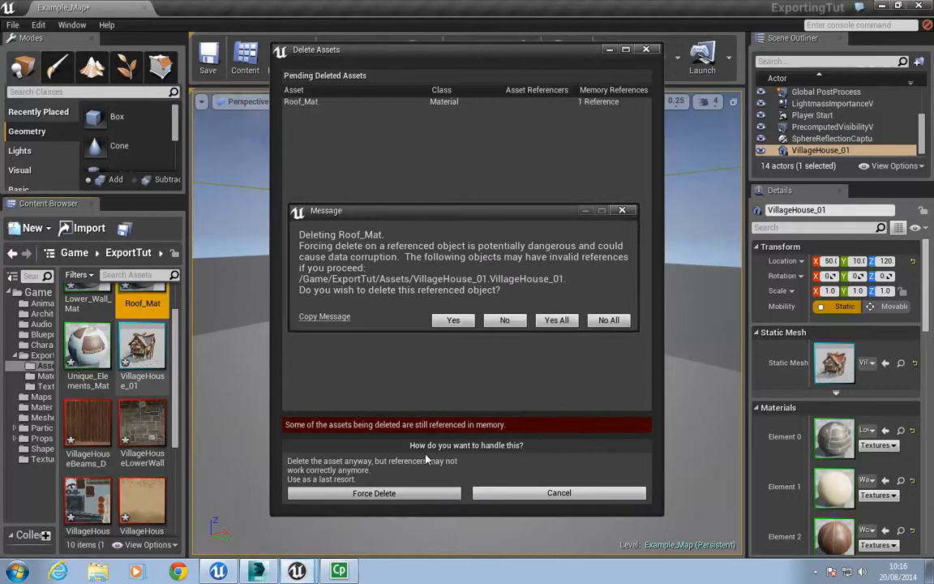
{"action": "left_click", "coordinate": [453, 322]}
{"action": "right_click_drag", "start_coordinate": [447, 399], "coordinate": [462, 239]}
{"action": "right_click_drag", "start_coordinate": [630, 375], "coordinate": [348, 362]}
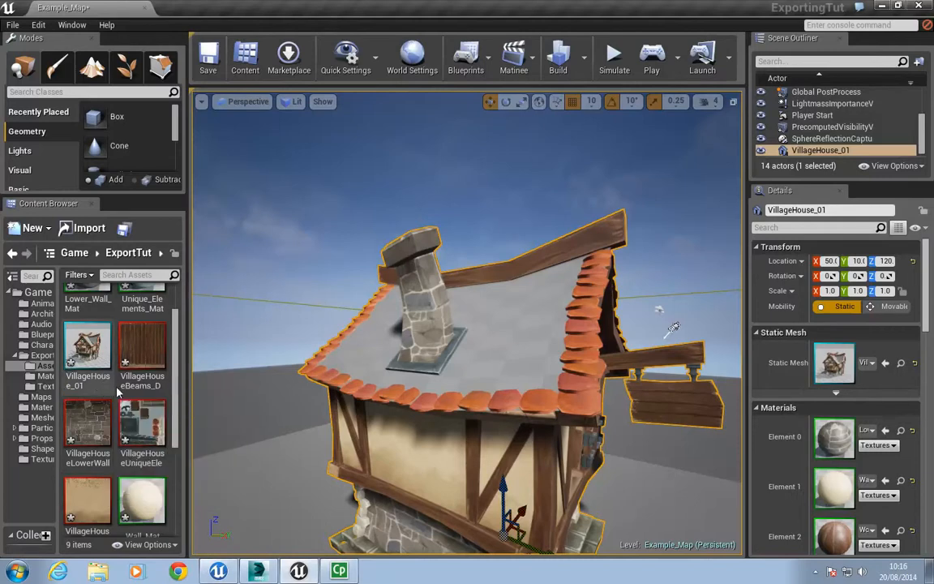
Move the house's remaining materials into ExportTut's Materials folder and its textures into the Textures folder, keeping only VillageHouse_01 in Assets.
{"action": "scroll", "coordinate": [117, 341], "scroll_direction": "up", "scroll_amount": 1}
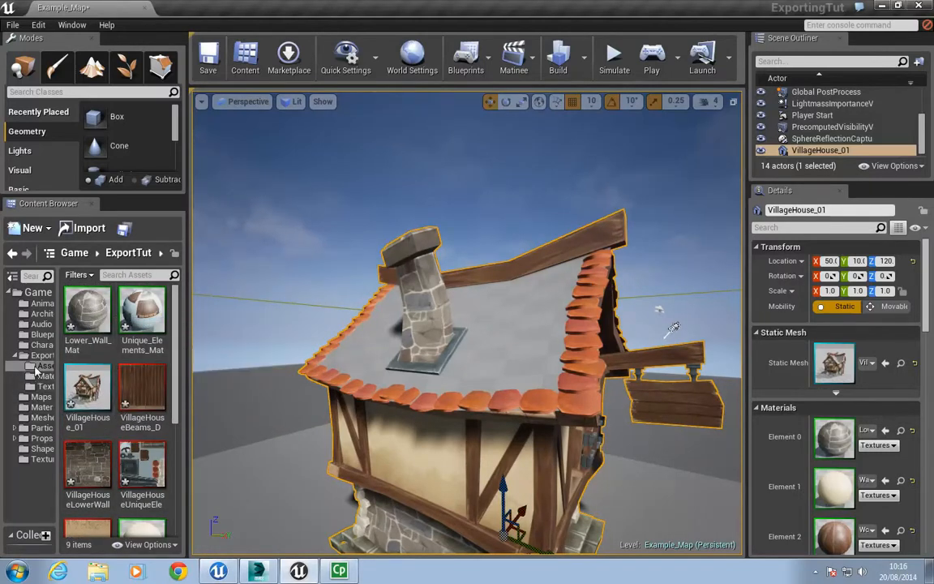
{"action": "left_click", "coordinate": [88, 314]}
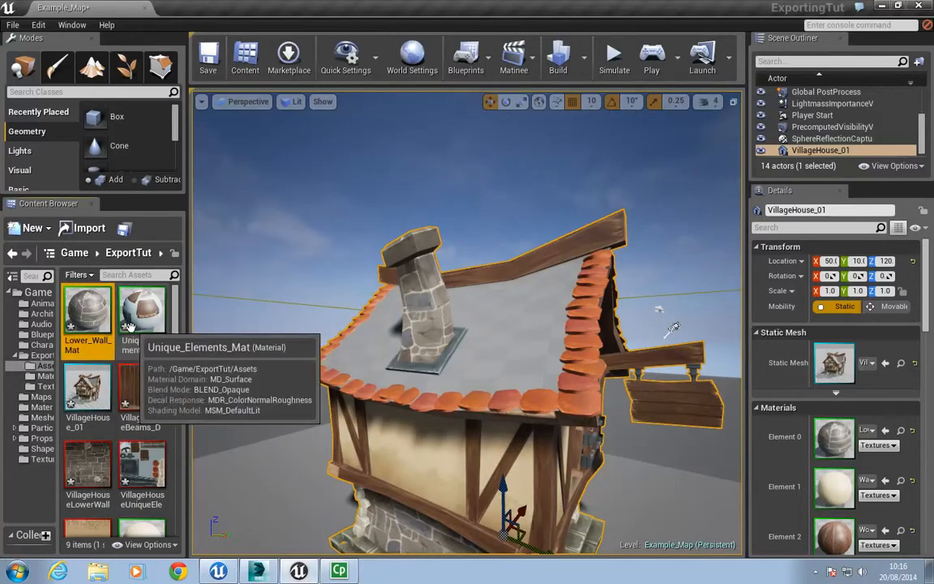
{"action": "left_click", "coordinate": [140, 315], "text": "ctrl"}
{"action": "scroll", "coordinate": [135, 421], "scroll_direction": "down", "scroll_amount": 1}
{"action": "left_click", "coordinate": [144, 479], "text": "ctrl"}
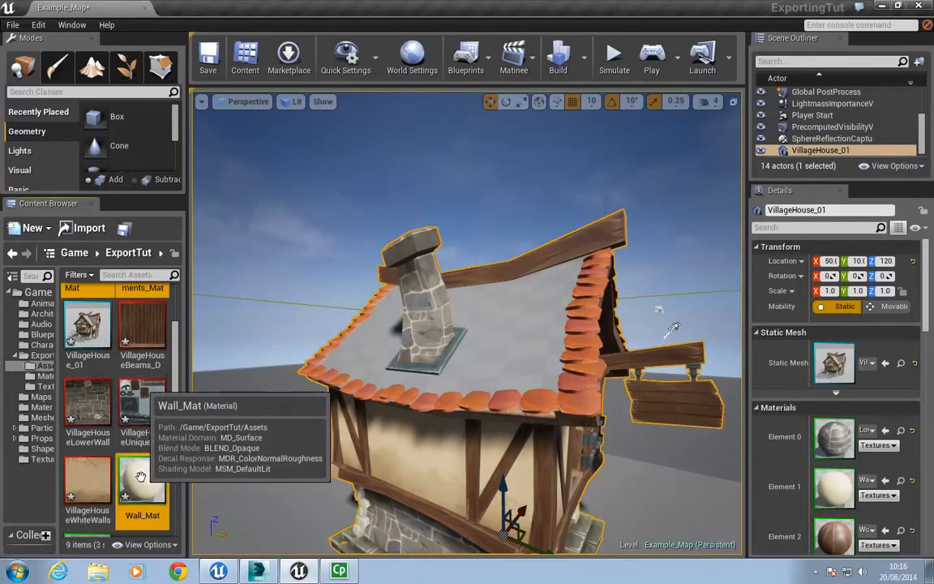
{"action": "scroll", "coordinate": [122, 478], "scroll_direction": "down", "scroll_amount": 1}
{"action": "left_click_drag", "start_coordinate": [87, 410], "coordinate": [39, 377]}
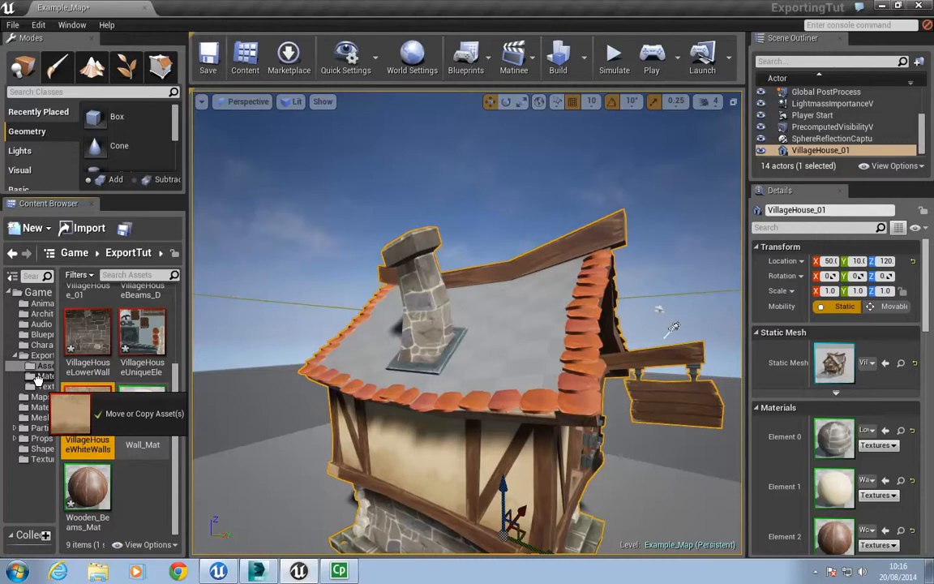
{"action": "left_click_drag", "start_coordinate": [40, 379], "coordinate": [43, 385]}
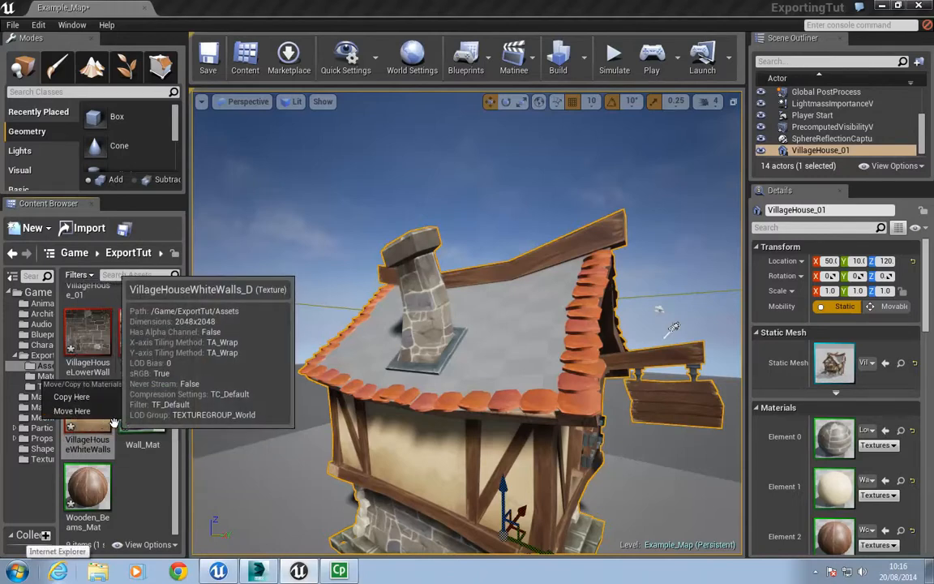
{"action": "left_click", "coordinate": [70, 412]}
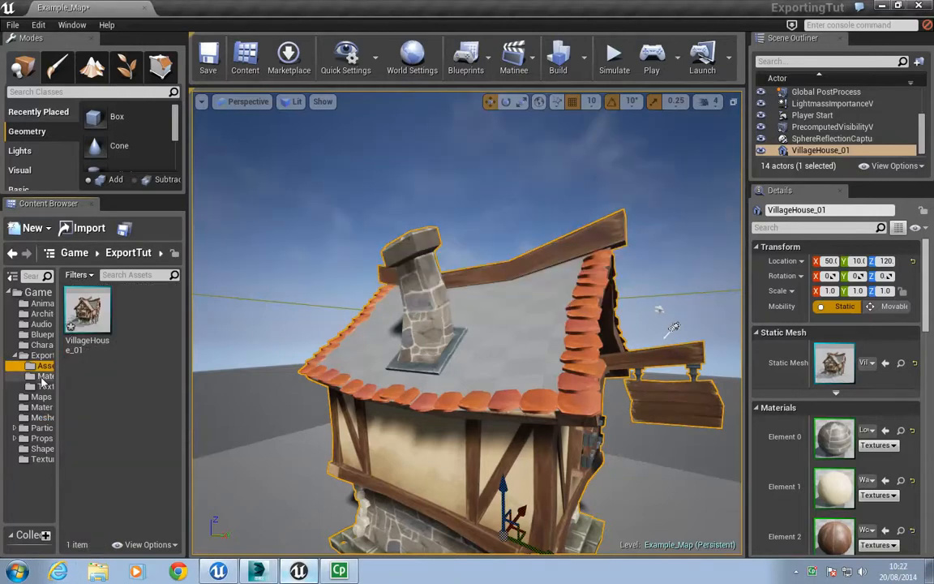
Check the contents of ExportTut's Materials, Textures and Assets folders.
{"action": "left_click", "coordinate": [42, 378]}
{"action": "left_click", "coordinate": [46, 388]}
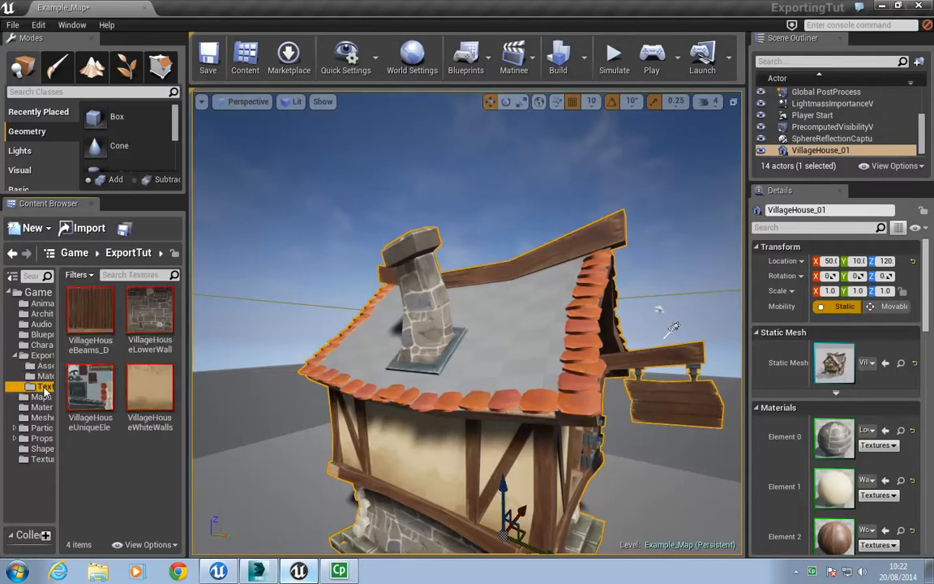
{"action": "left_click", "coordinate": [47, 376]}
{"action": "left_click", "coordinate": [47, 367]}
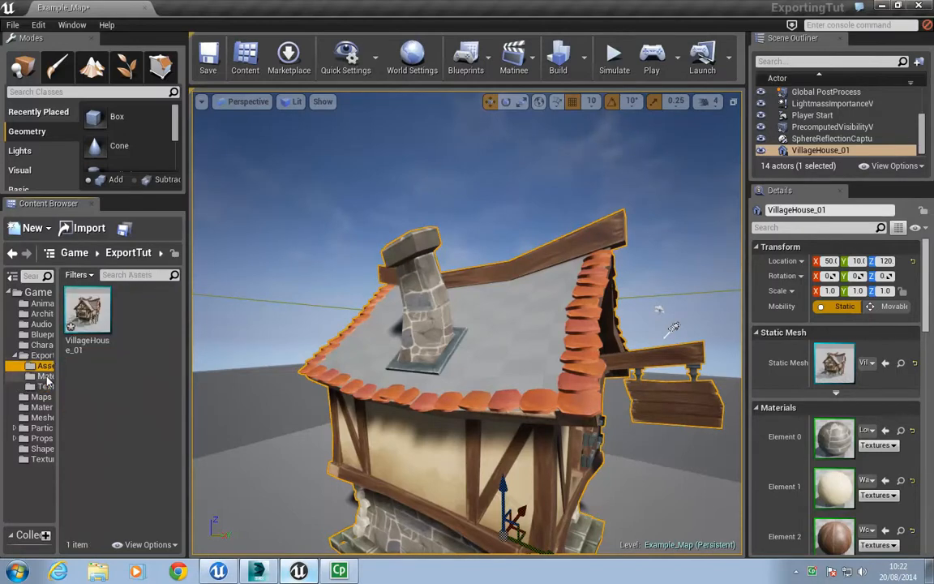
{"action": "left_click", "coordinate": [46, 378]}
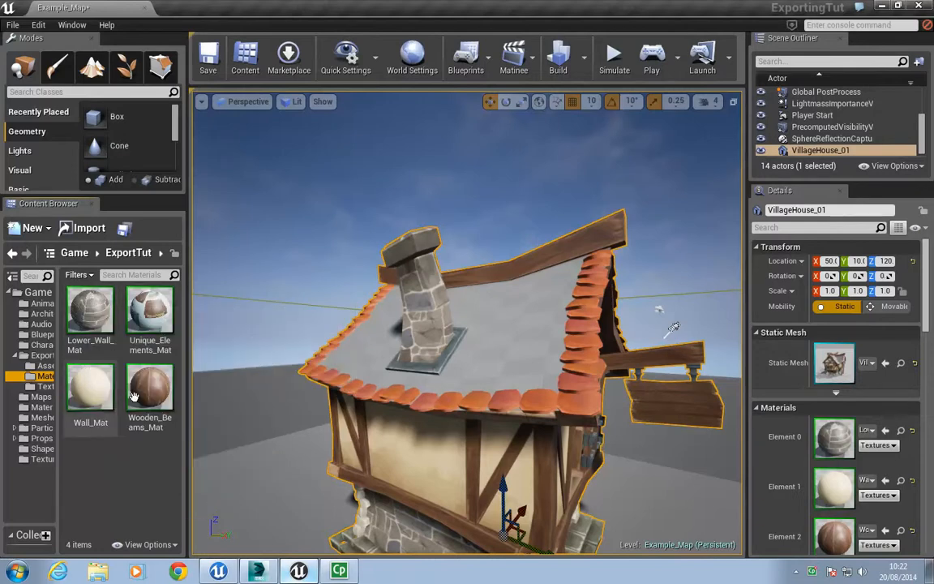
Import VillageHouseRoof_D.tga from the VillageHouse Textures directory into the project's ExportTut Textures folder.
{"action": "left_click", "coordinate": [46, 387]}
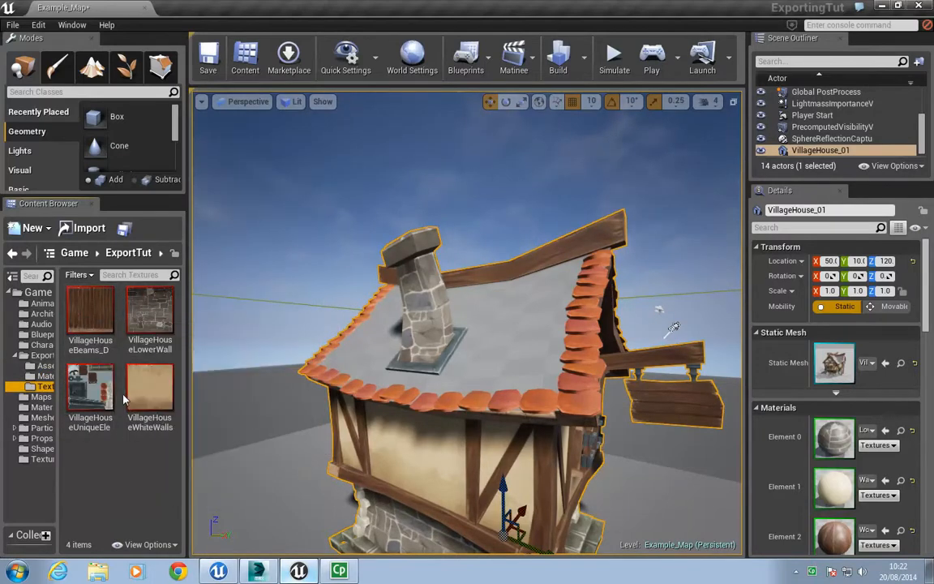
{"action": "mouse_move", "coordinate": [116, 396]}
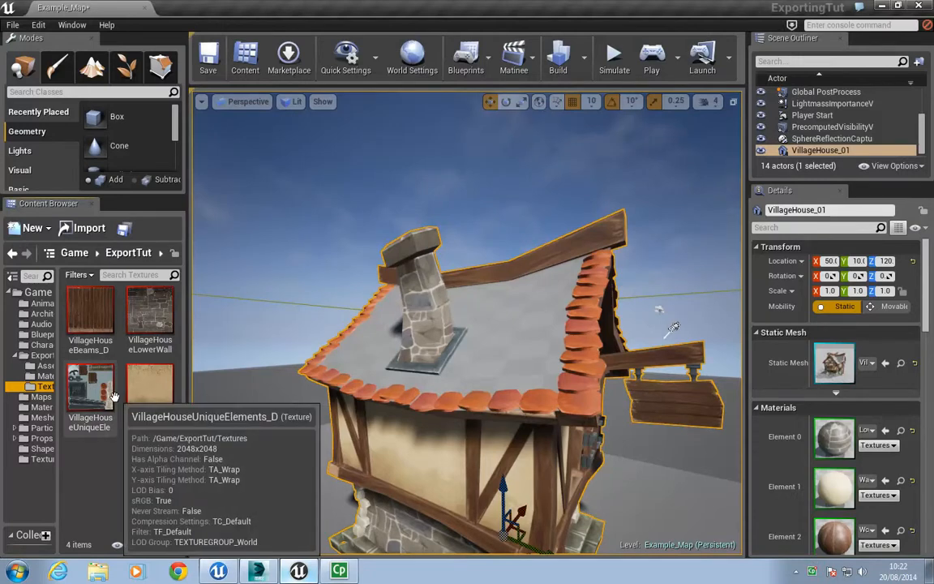
{"action": "left_click", "coordinate": [85, 229]}
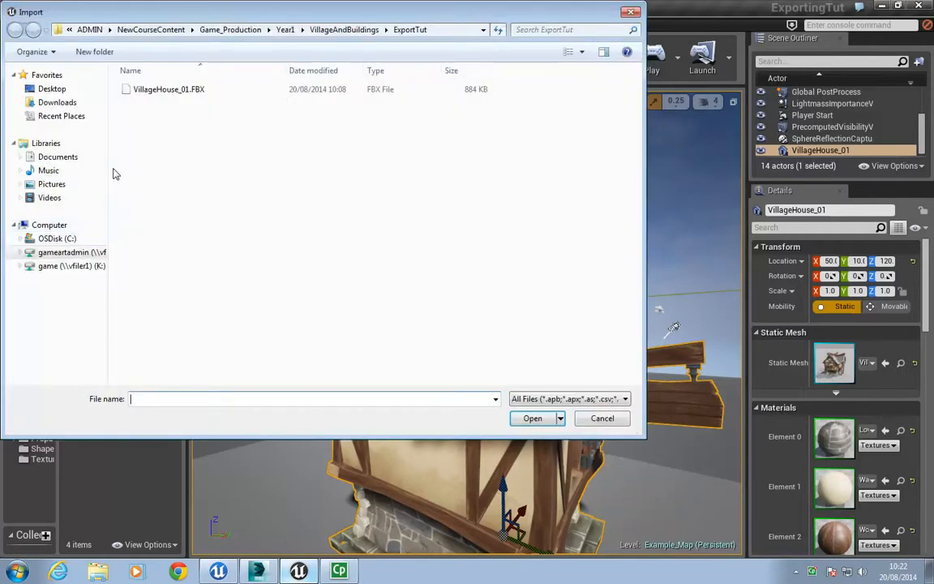
{"action": "left_click", "coordinate": [344, 31]}
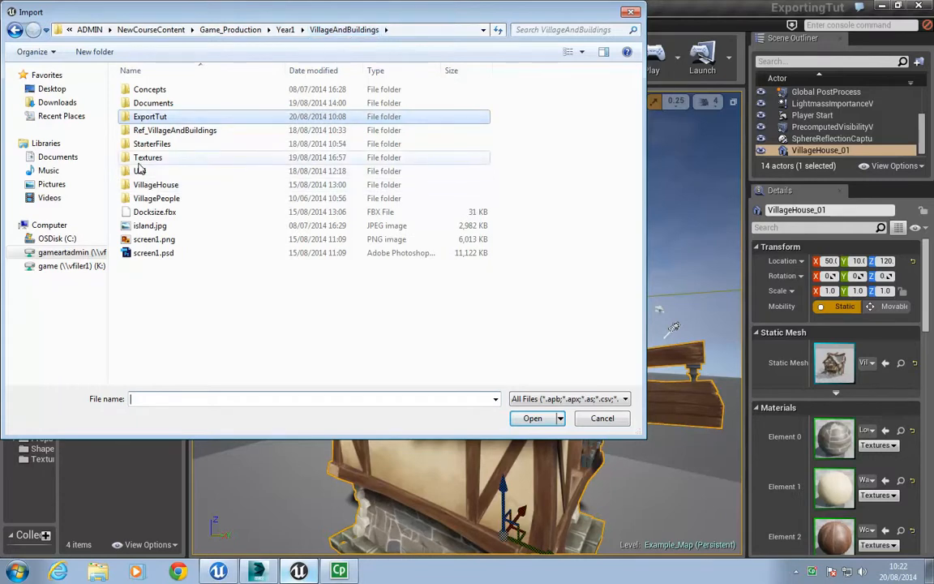
{"action": "double_click", "coordinate": [157, 186]}
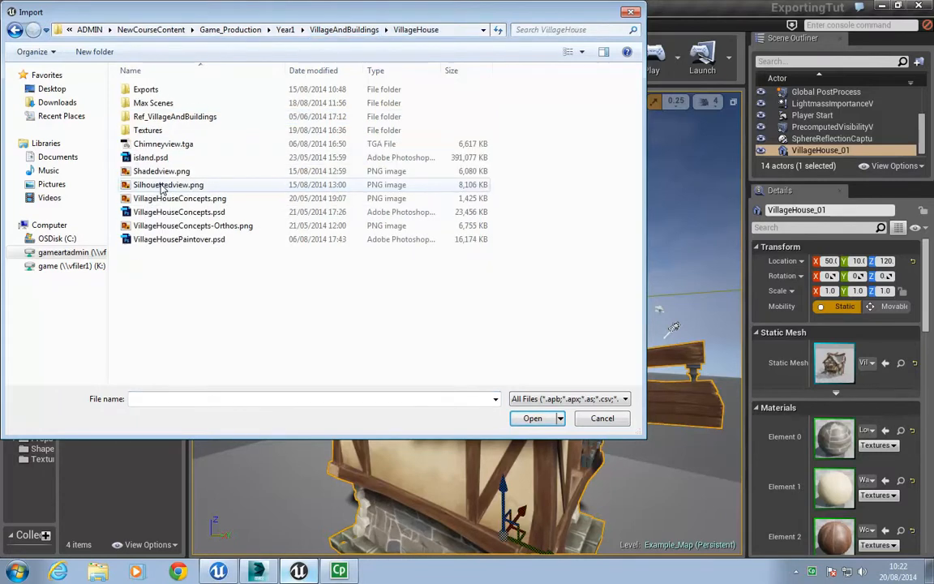
{"action": "double_click", "coordinate": [162, 131]}
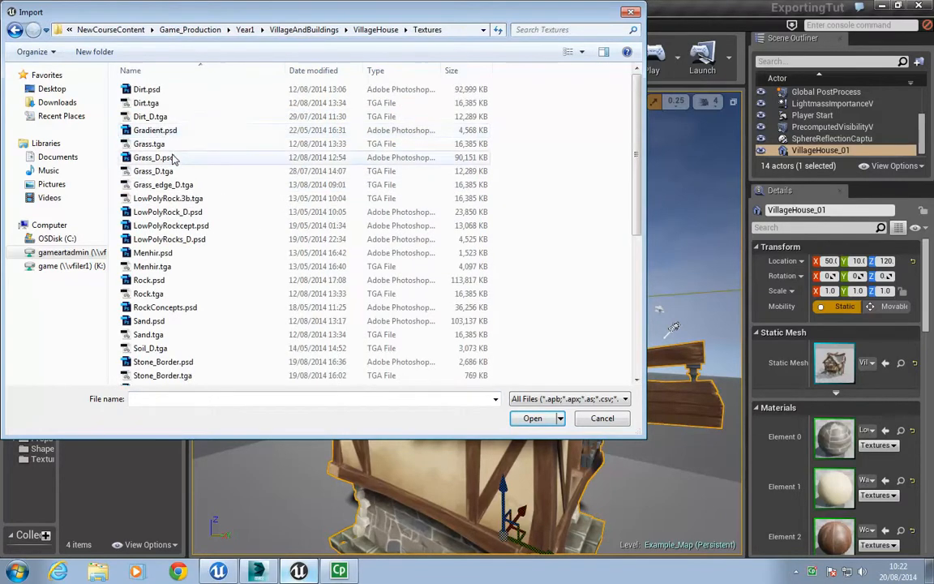
{"action": "scroll", "coordinate": [267, 201], "scroll_direction": "down", "scroll_amount": 6}
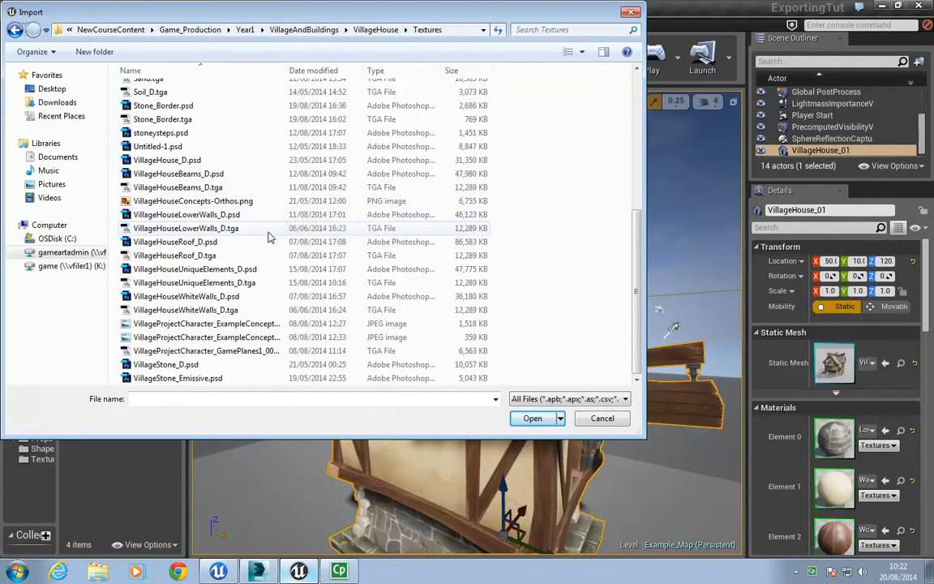
{"action": "left_click", "coordinate": [192, 258]}
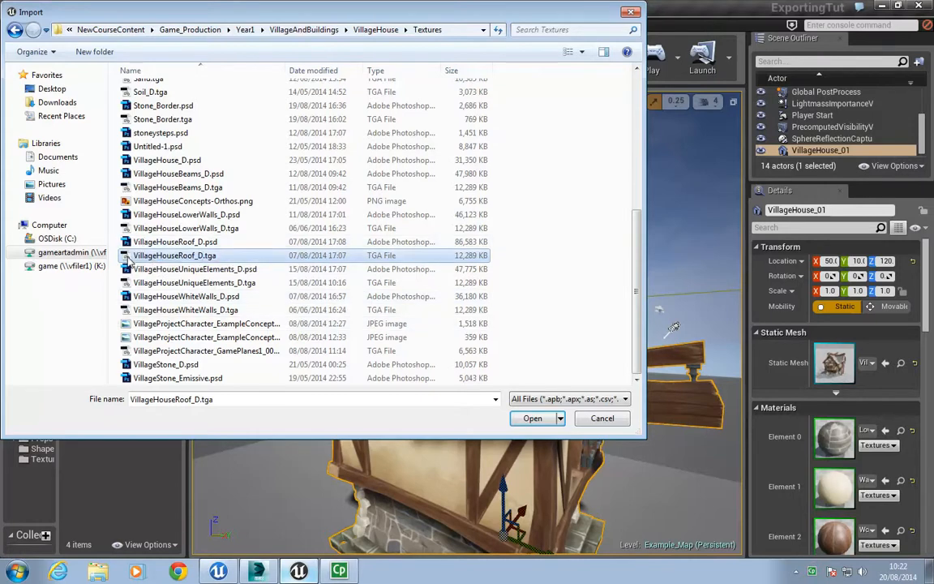
{"action": "double_click", "coordinate": [136, 258]}
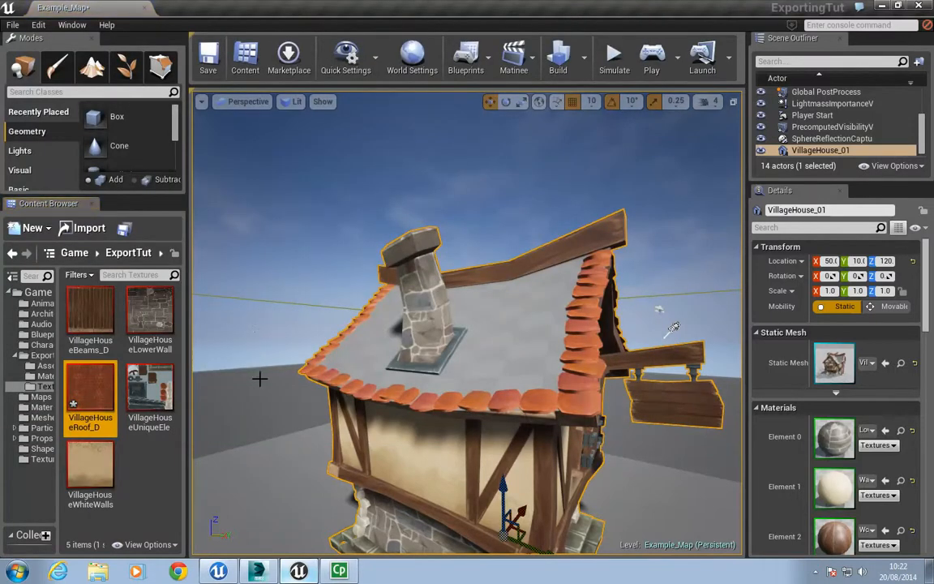
Open the VillageHouseRoof_D texture and examine its compression settings and the available compression types.
{"action": "right_click_drag", "start_coordinate": [447, 238], "coordinate": [439, 265]}
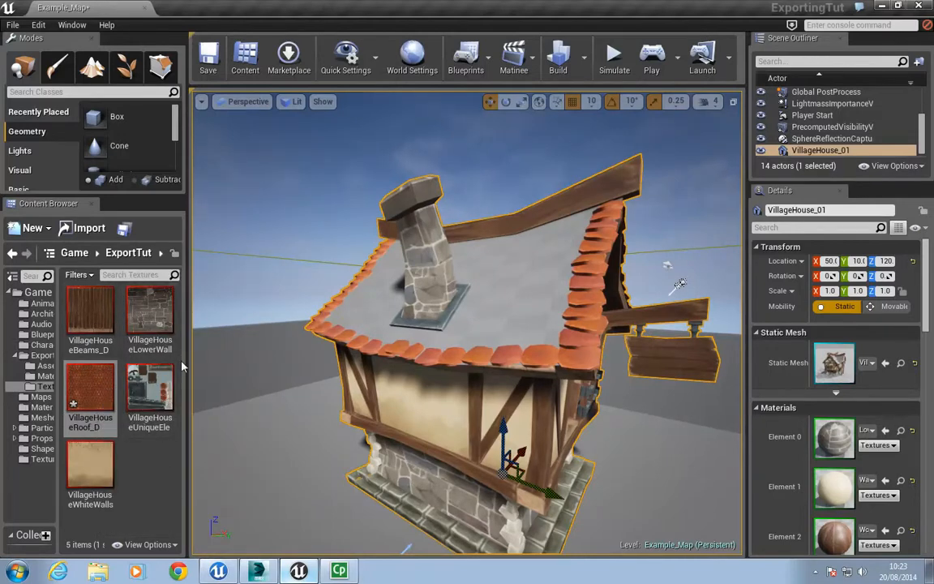
{"action": "double_click", "coordinate": [91, 387]}
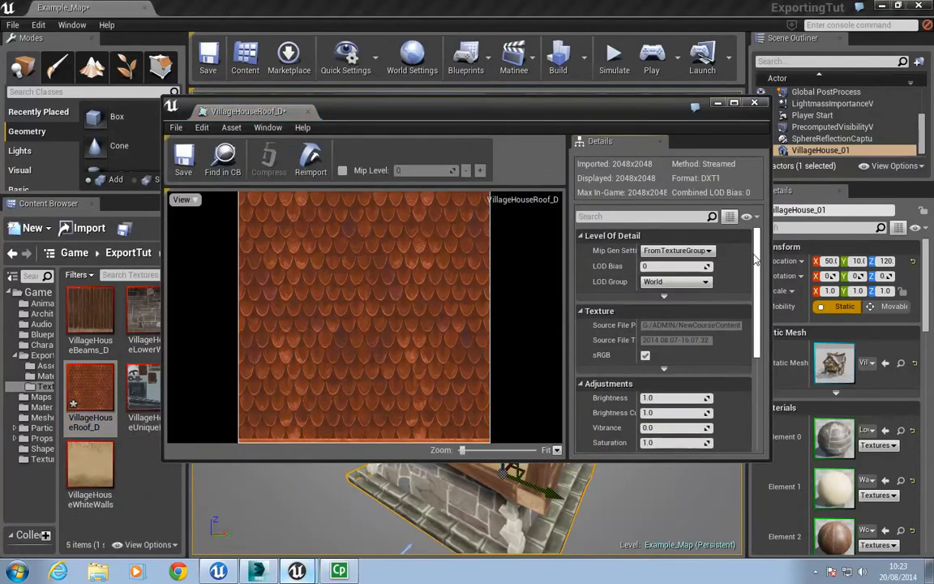
{"action": "left_click_drag", "start_coordinate": [754, 255], "coordinate": [687, 370]}
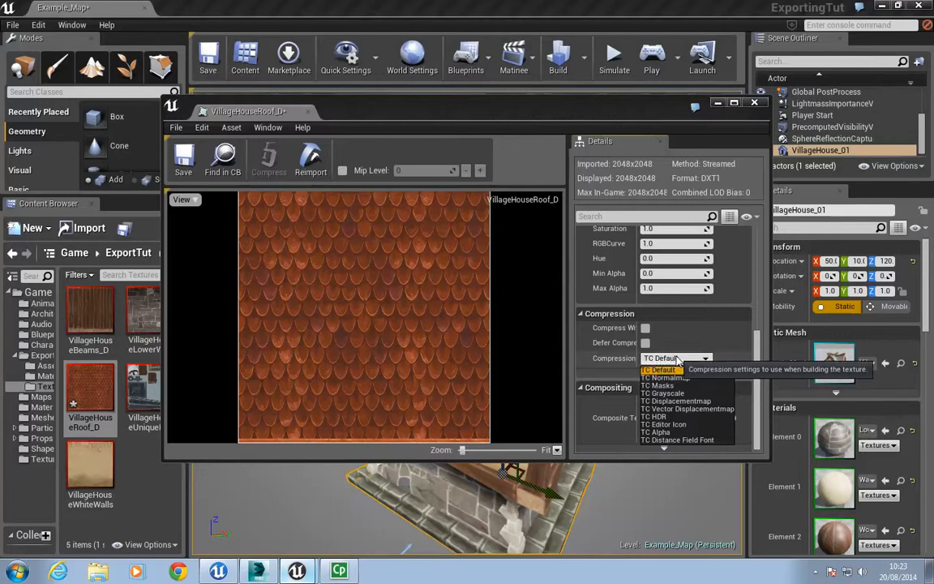
{"action": "left_click", "coordinate": [664, 359]}
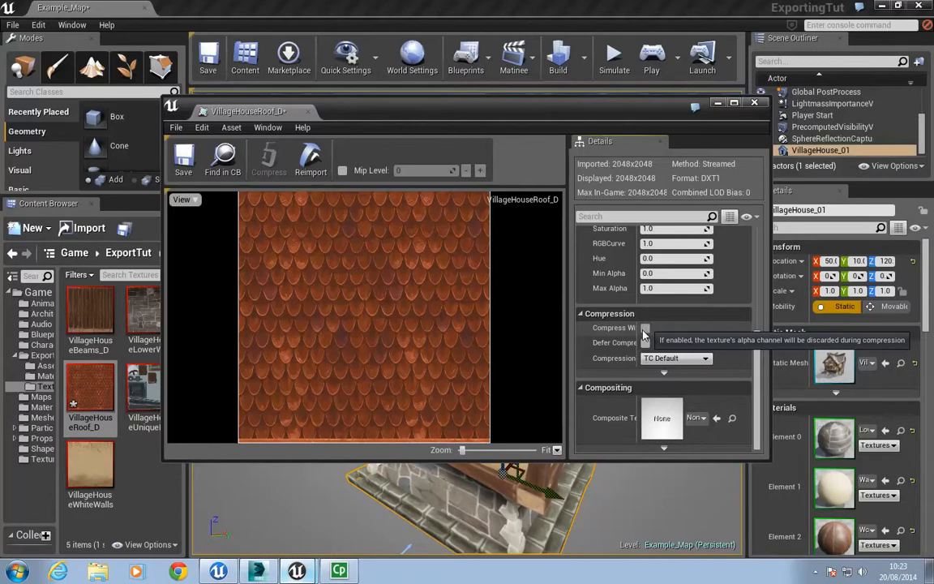
Enable Compress Without Alpha for the VillageHouseRoof_D texture and save it.
{"action": "left_click", "coordinate": [645, 329]}
{"action": "left_click", "coordinate": [184, 160]}
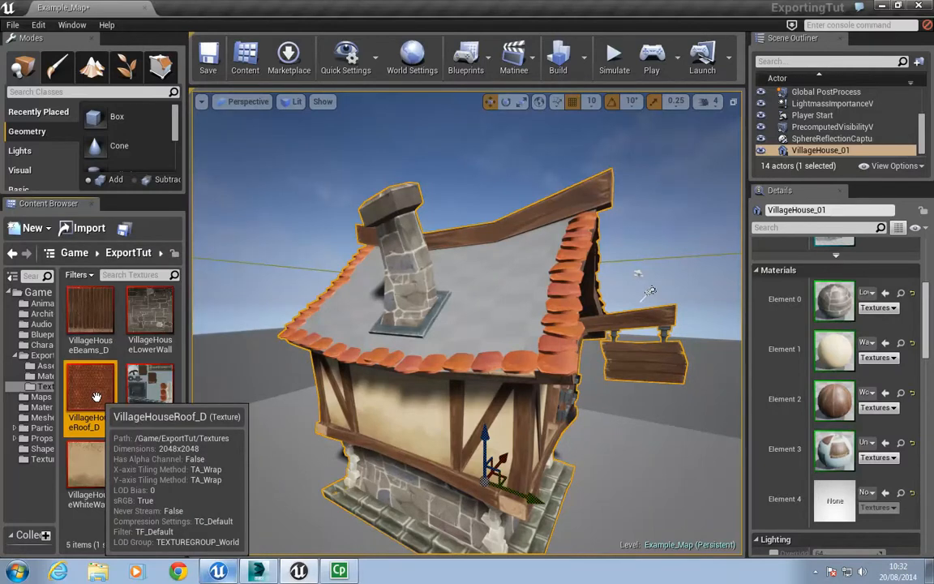
Apply the VillageHouseRoof_D texture directly to the house's roof, and close the Slate Material Editor in 3ds Max.
{"action": "left_click_drag", "start_coordinate": [85, 427], "coordinate": [482, 292]}
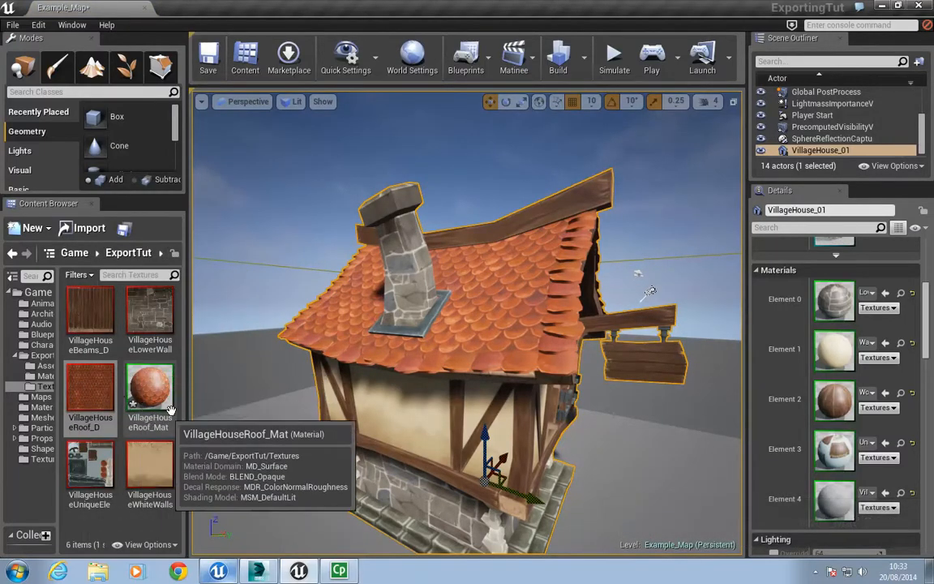
{"action": "left_click", "coordinate": [257, 572]}
{"action": "scroll", "coordinate": [402, 361], "scroll_direction": "up", "scroll_amount": 10}
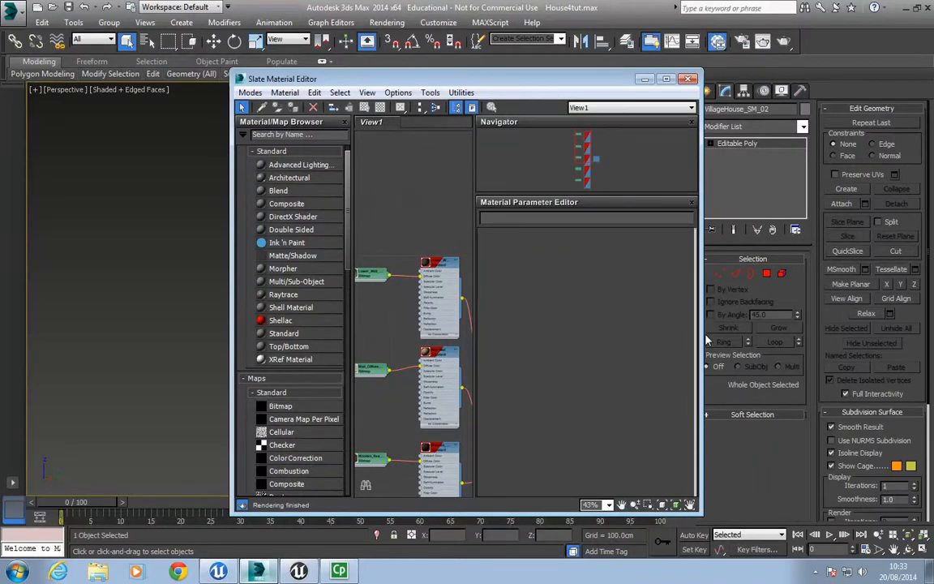
{"action": "left_click", "coordinate": [688, 80]}
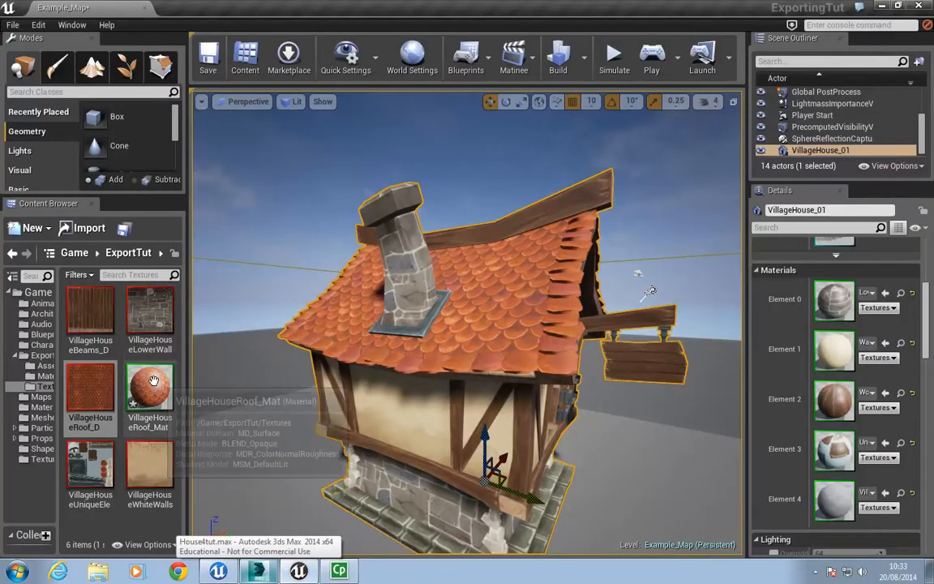
{"action": "left_click_drag", "start_coordinate": [153, 385], "coordinate": [434, 415]}
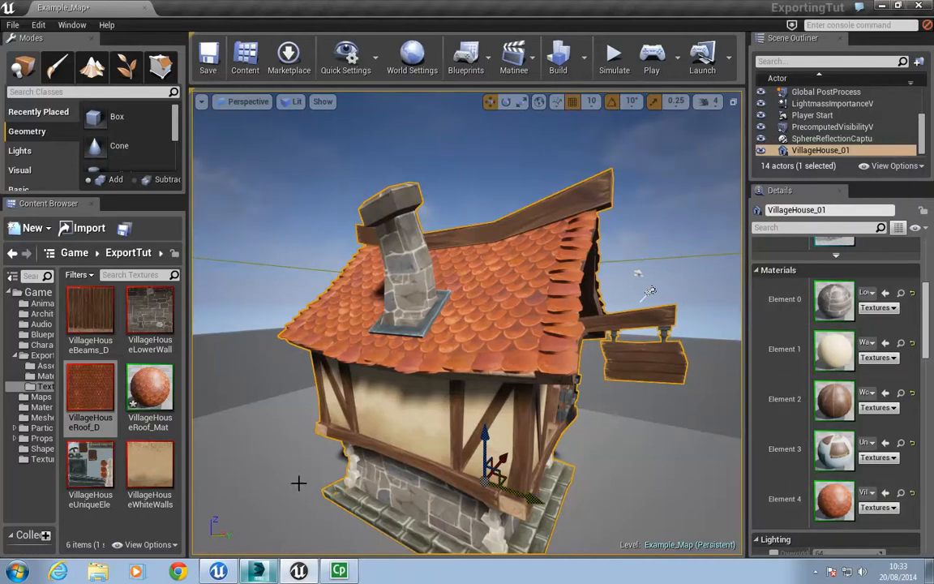
Force delete the VillageHouseRoof_Mat material from ExportTut's Textures folder, despite its reference in Example_Map.
{"action": "left_click", "coordinate": [149, 388]}
{"action": "key", "text": "Delete"}
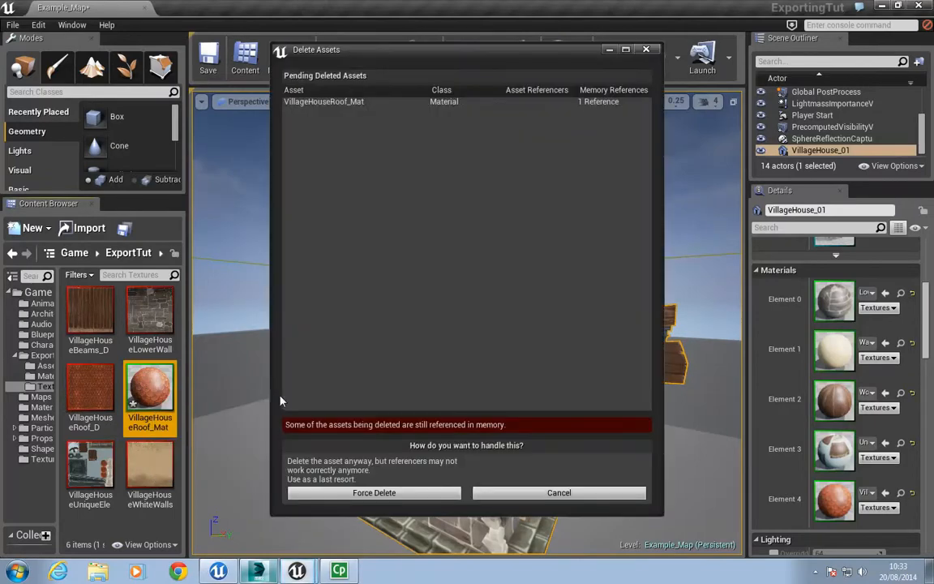
{"action": "left_click", "coordinate": [352, 493]}
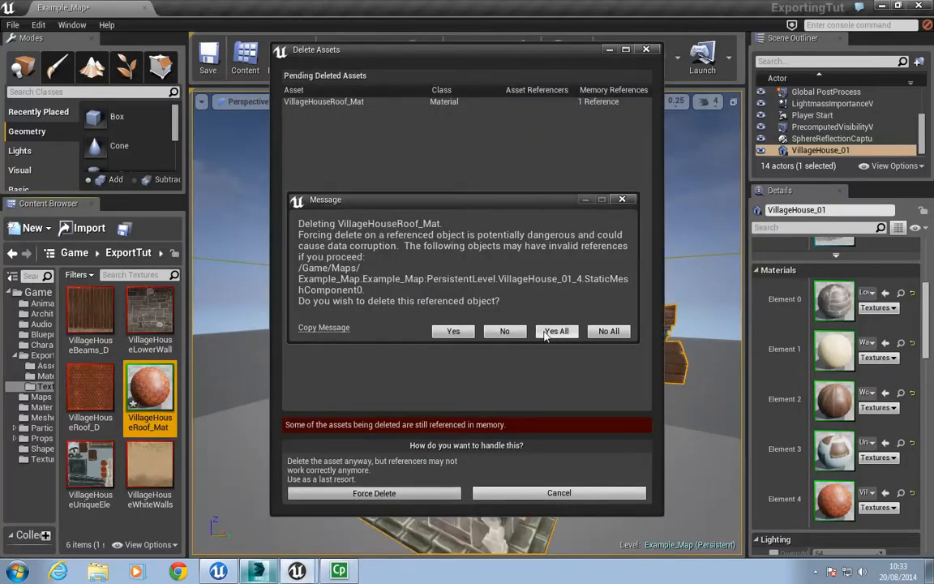
{"action": "left_click", "coordinate": [467, 332]}
{"action": "left_click", "coordinate": [556, 305]}
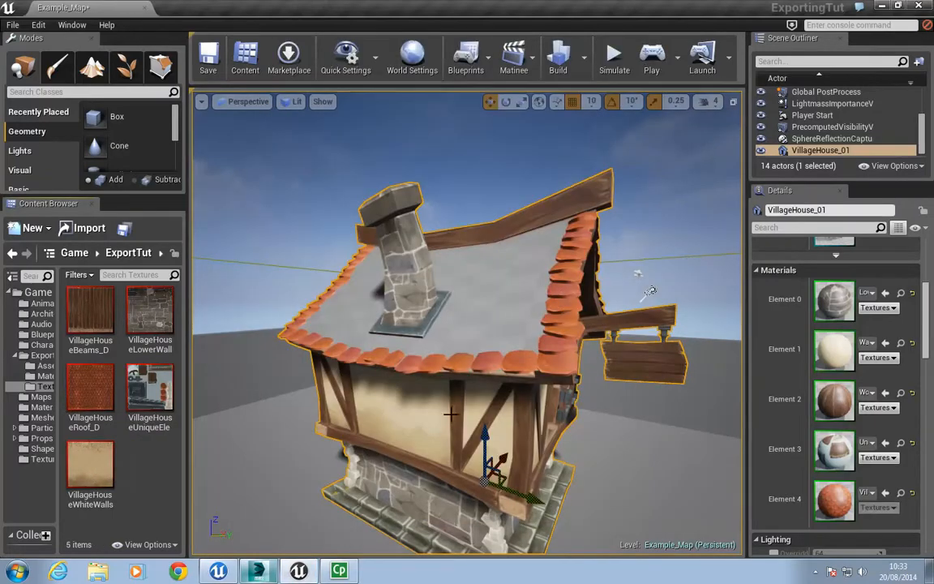
{"action": "left_click", "coordinate": [662, 275]}
{"action": "left_click", "coordinate": [525, 267]}
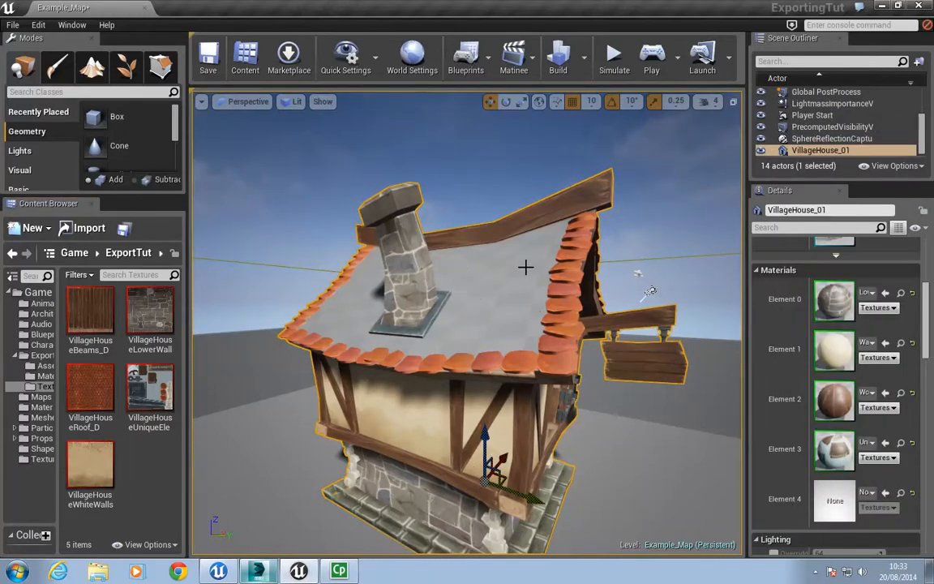
Create the VillageHouseRoof_Mat material from the VillageHouseRoof_D texture.
{"action": "mouse_move", "coordinate": [83, 382]}
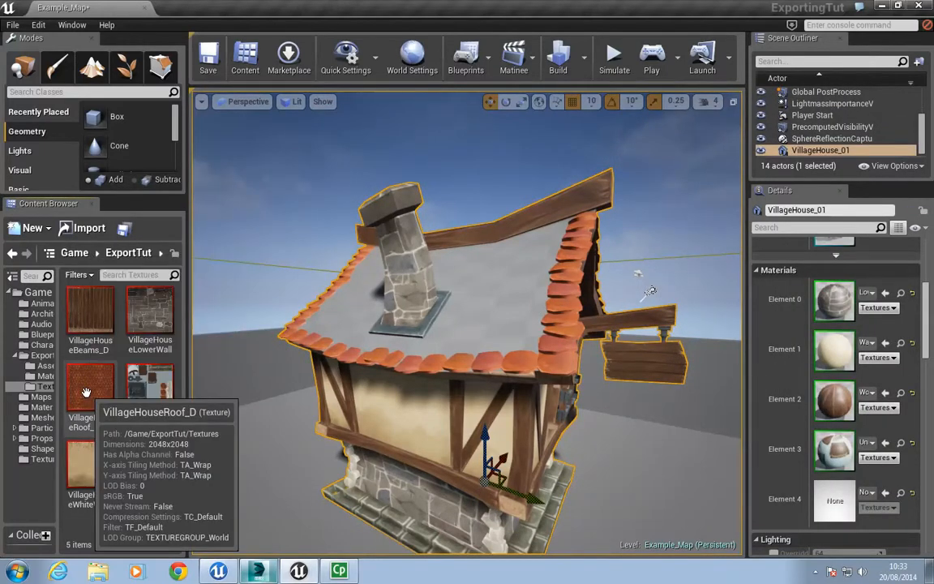
{"action": "right_click", "coordinate": [83, 388]}
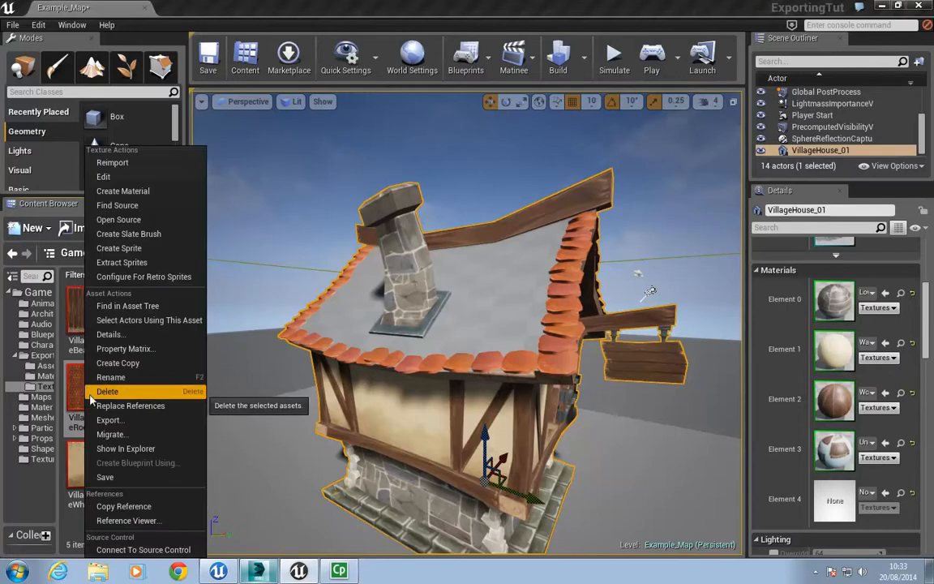
{"action": "left_click", "coordinate": [103, 195]}
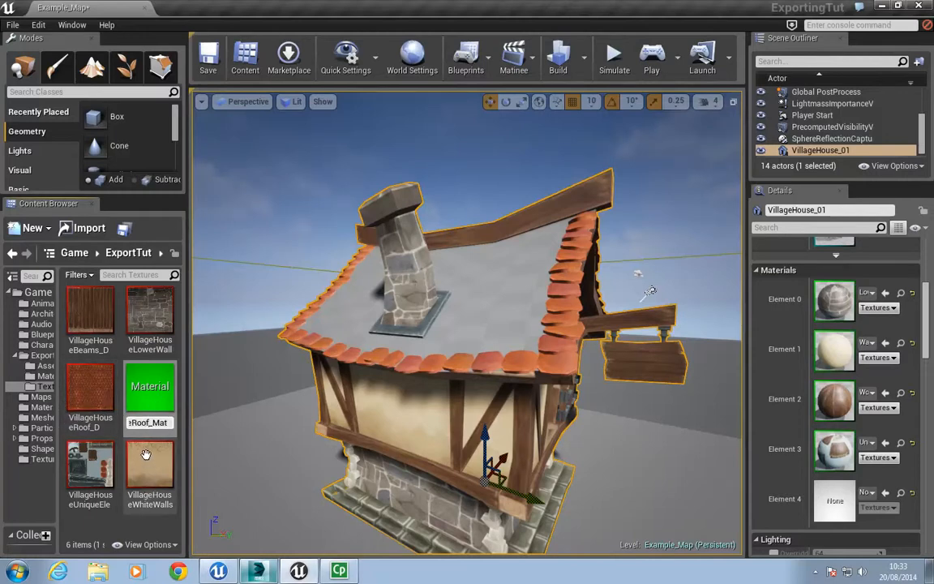
Move the VillageHouseRoof_D texture into ExportTut's Materials folder and return it to the Textures folder.
{"action": "left_click_drag", "start_coordinate": [150, 388], "coordinate": [40, 376]}
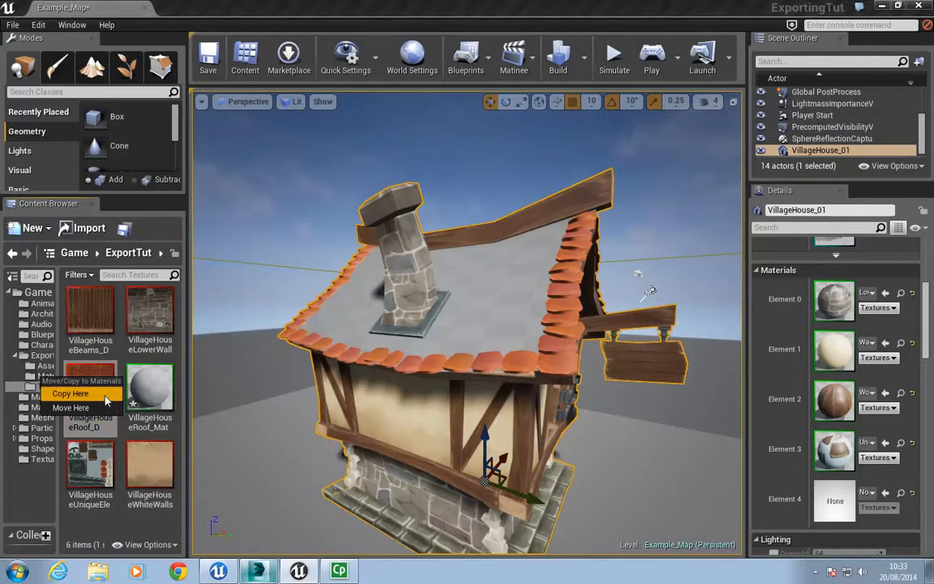
{"action": "left_click", "coordinate": [72, 407]}
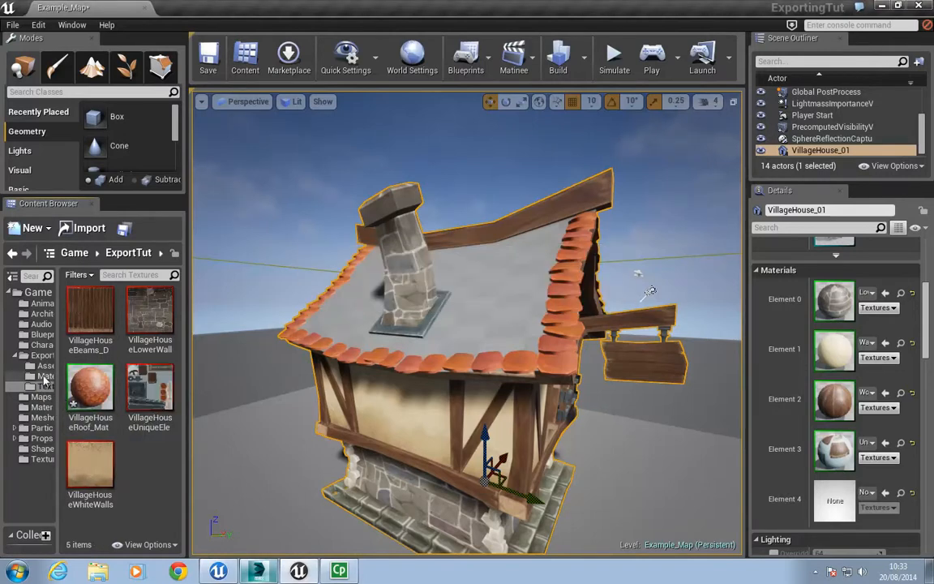
{"action": "left_click", "coordinate": [44, 378]}
{"action": "left_click_drag", "start_coordinate": [90, 388], "coordinate": [45, 386]}
{"action": "left_click", "coordinate": [71, 420]}
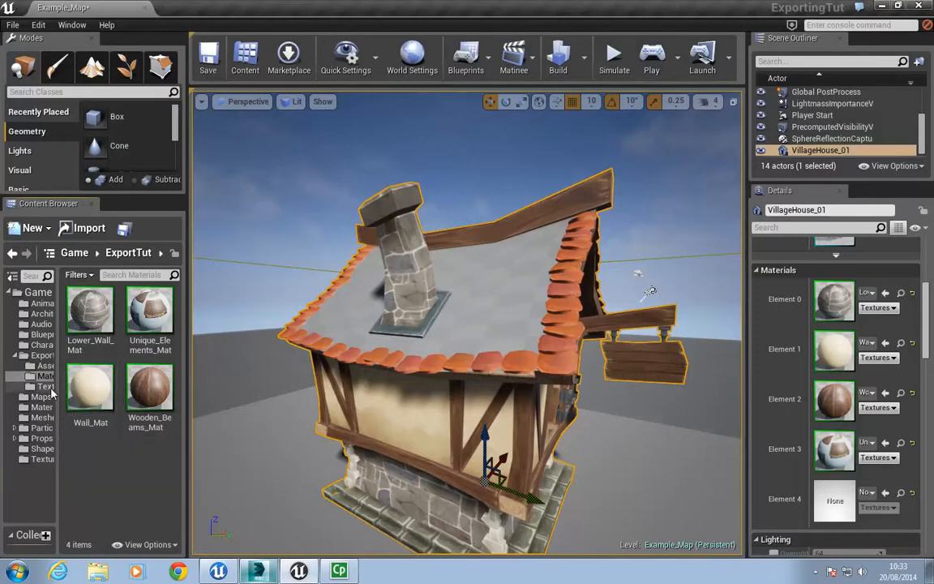
Move the VillageHouseRoof_Mat material from ExportTut's Textures folder into its Materials folder.
{"action": "left_click", "coordinate": [43, 386]}
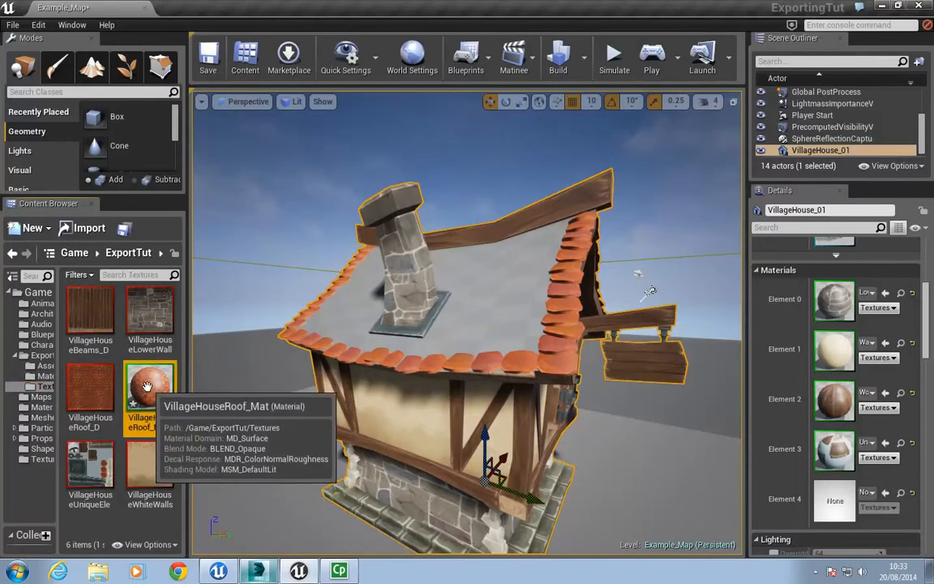
{"action": "left_click_drag", "start_coordinate": [150, 388], "coordinate": [45, 375]}
{"action": "left_click", "coordinate": [69, 404]}
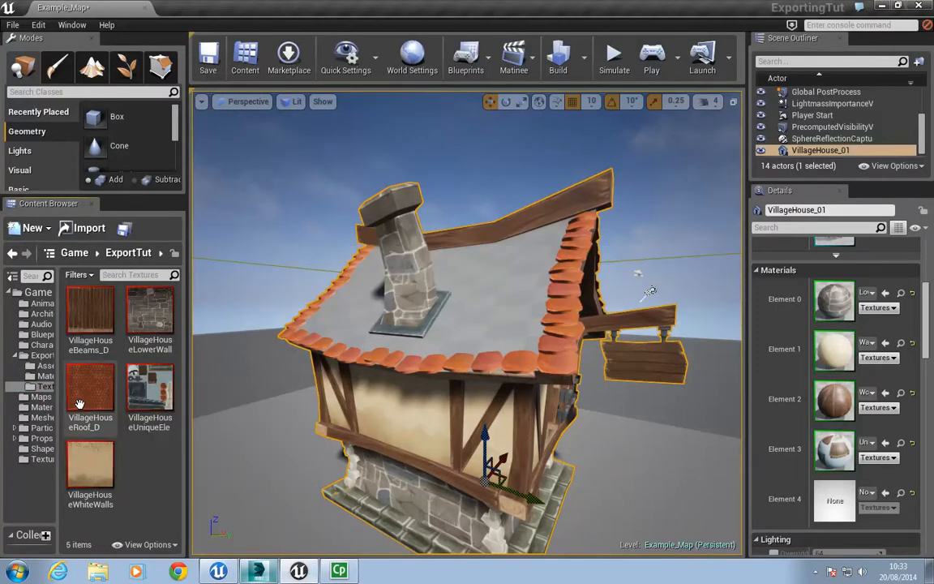
Open VillageHouseRoof_Mat from the Materials folder in a maximised editor and separate its Texture Sample node from the main material node.
{"action": "left_click", "coordinate": [44, 376]}
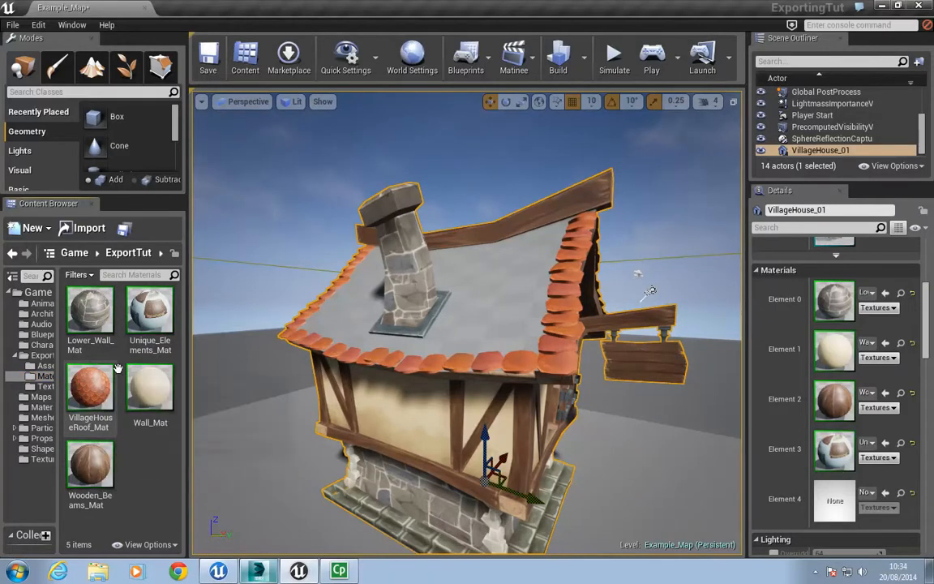
{"action": "double_click", "coordinate": [91, 390]}
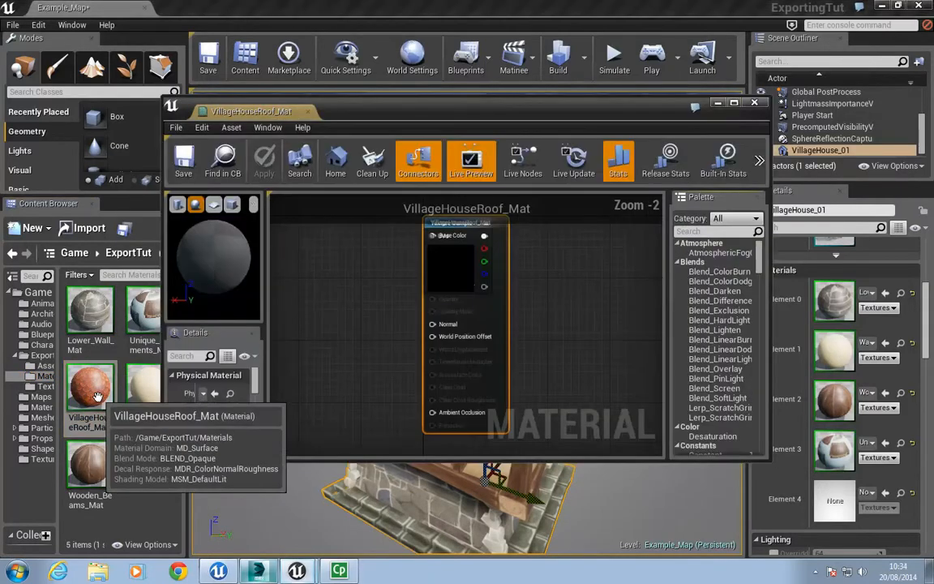
{"action": "left_click", "coordinate": [734, 103]}
{"action": "right_click_drag", "start_coordinate": [232, 210], "coordinate": [409, 347]}
{"action": "left_click_drag", "start_coordinate": [519, 250], "coordinate": [496, 249]}
{"action": "left_click", "coordinate": [298, 246]}
{"action": "right_click_drag", "start_coordinate": [298, 246], "coordinate": [250, 365]}
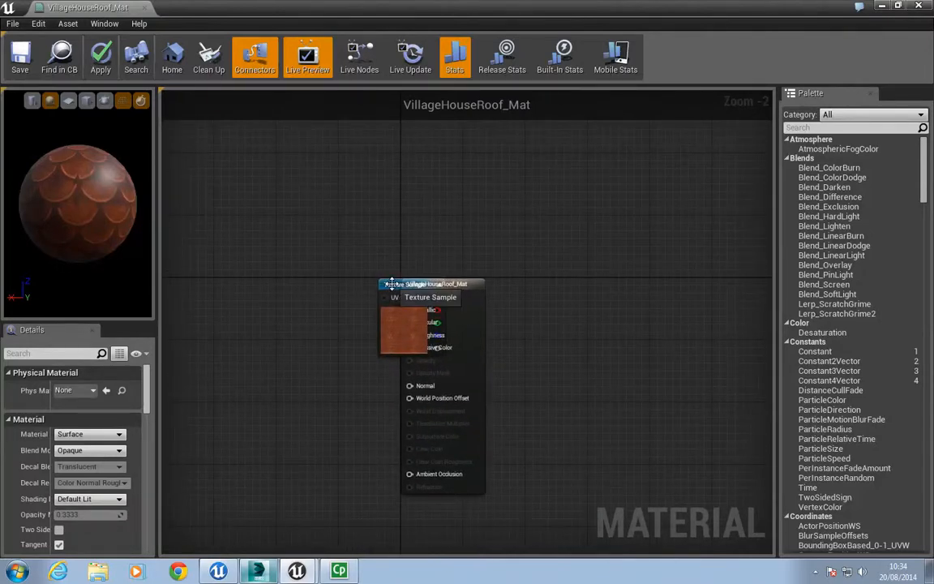
{"action": "left_click_drag", "start_coordinate": [394, 284], "coordinate": [228, 301]}
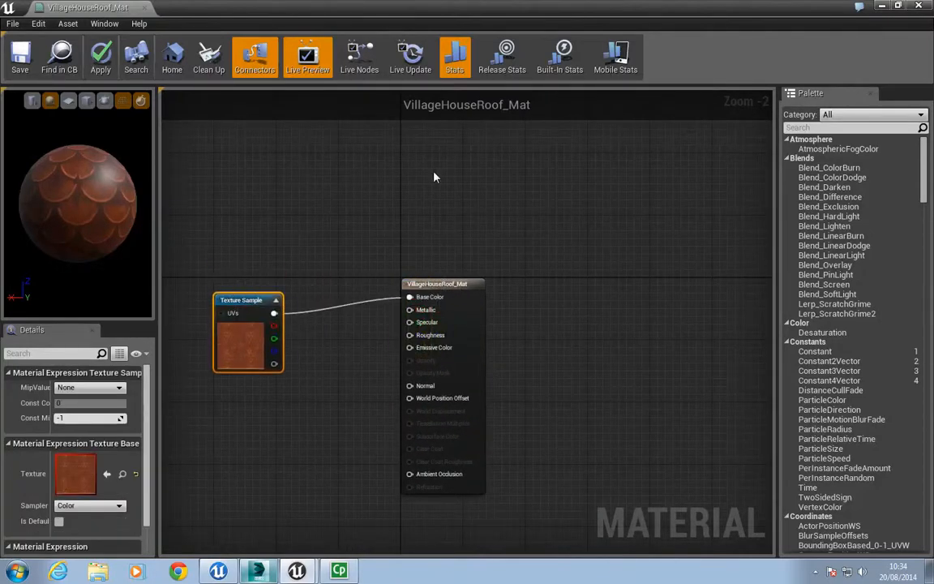
{"action": "left_click_drag", "start_coordinate": [243, 349], "coordinate": [247, 303]}
{"action": "right_click_drag", "start_coordinate": [247, 304], "coordinate": [354, 313]}
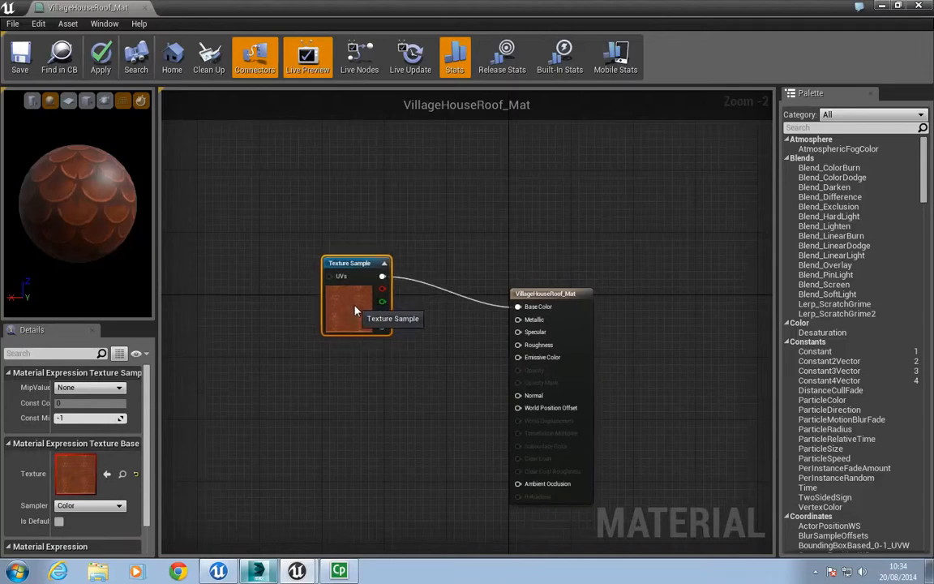
Examine the material node's inputs and inspect the shine on the preview sphere from several angles.
{"action": "left_click", "coordinate": [394, 390]}
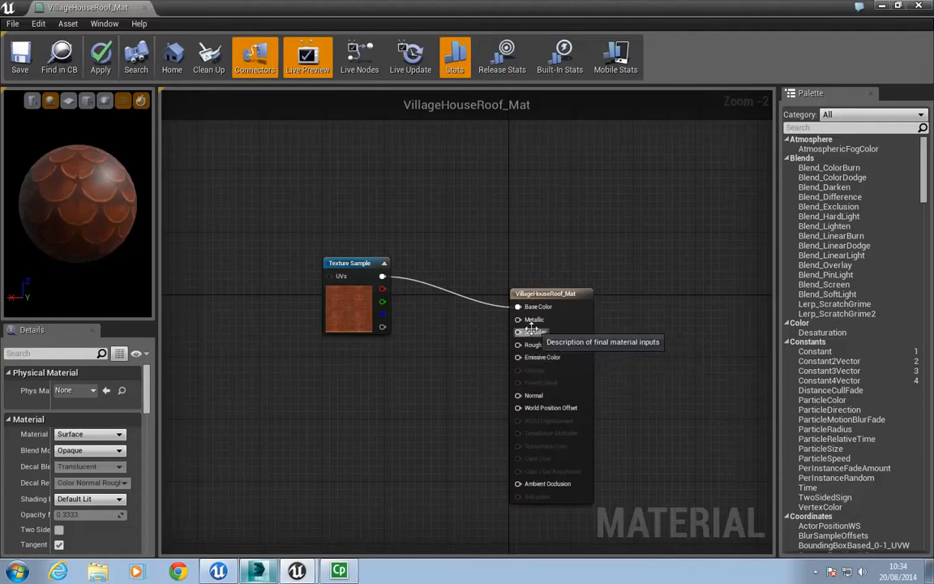
{"action": "mouse_move", "coordinate": [432, 363]}
{"action": "right_mouse_down"}
{"action": "mouse_move", "coordinate": [421, 357]}
{"action": "mouse_move", "coordinate": [448, 357]}
{"action": "mouse_move", "coordinate": [450, 368]}
{"action": "right_mouse_up"}
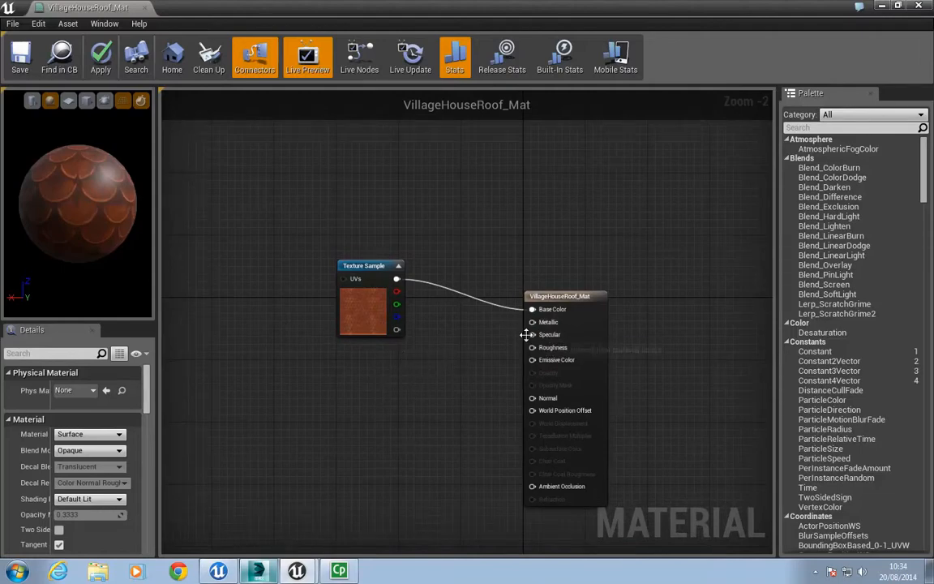
{"action": "left_click_drag", "start_coordinate": [94, 237], "coordinate": [70, 242]}
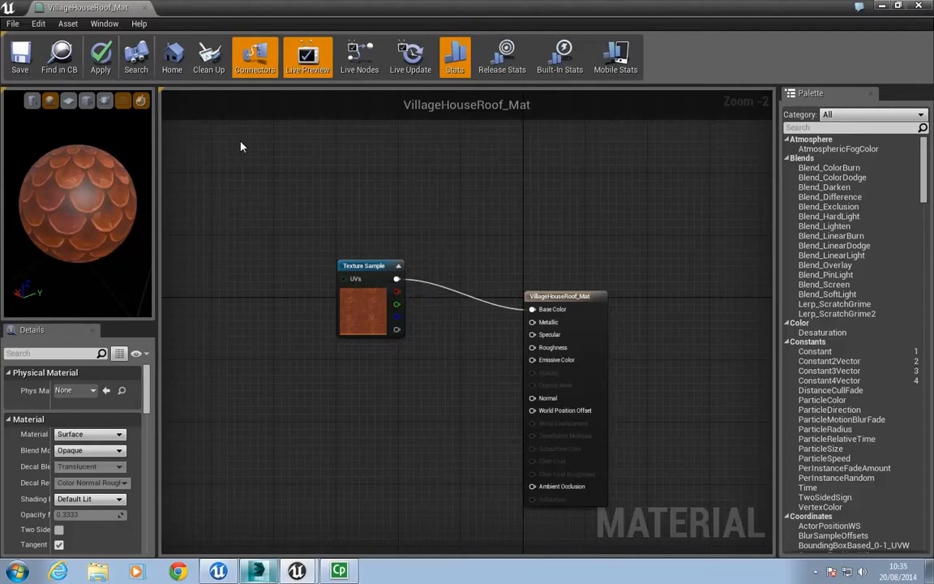
{"action": "left_click_drag", "start_coordinate": [91, 185], "coordinate": [93, 240]}
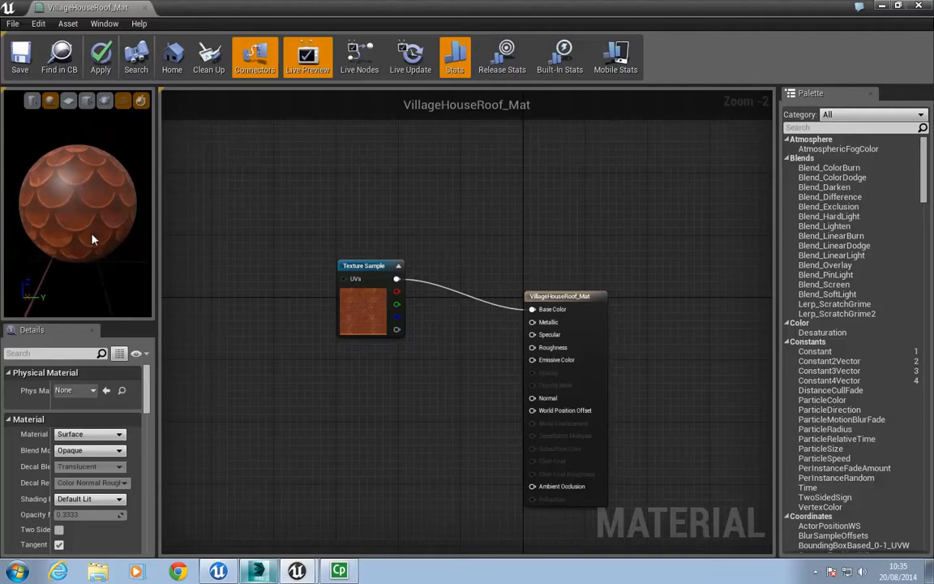
Add a Constant node below the Texture Sample node and delete it.
{"action": "left_click", "coordinate": [410, 368]}
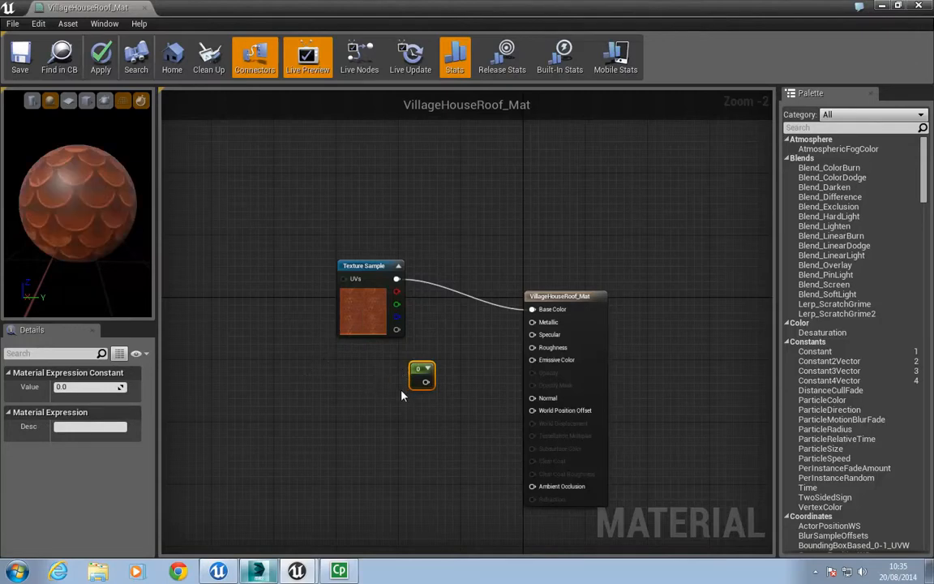
{"action": "left_click_drag", "start_coordinate": [415, 371], "coordinate": [394, 364]}
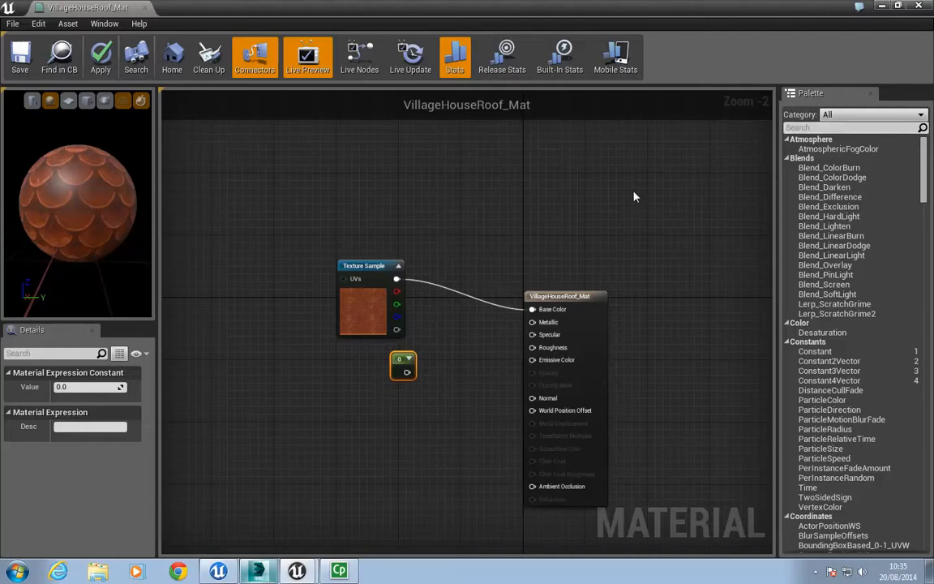
{"action": "key", "text": "Delete"}
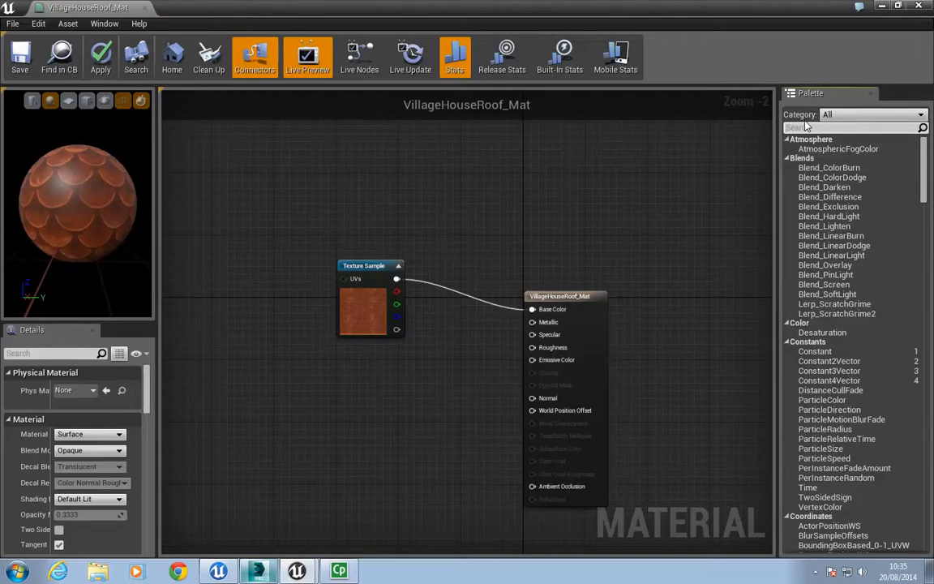
Find the Constant expression by searching for "const" and place it below the Texture Sample node.
{"action": "left_click", "coordinate": [807, 127]}
{"action": "type", "text": "cont"}
{"action": "type", "text": "st"}
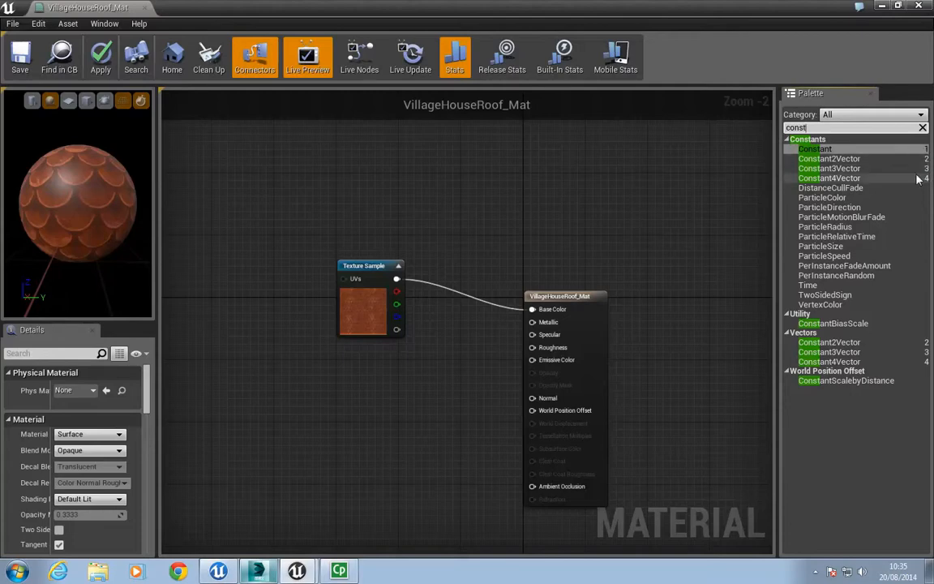
{"action": "left_click_drag", "start_coordinate": [924, 153], "coordinate": [386, 374]}
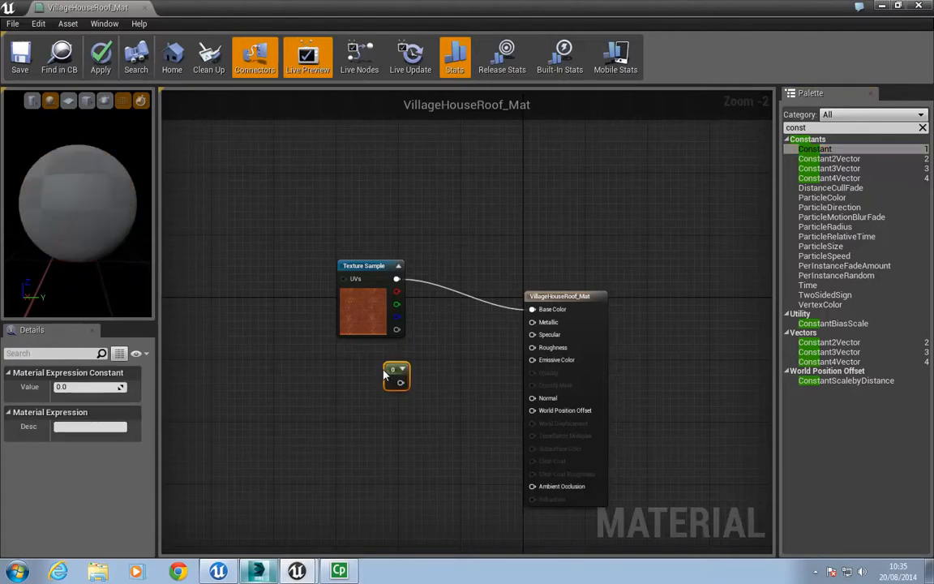
{"action": "left_click", "coordinate": [382, 359]}
{"action": "left_click", "coordinate": [397, 376]}
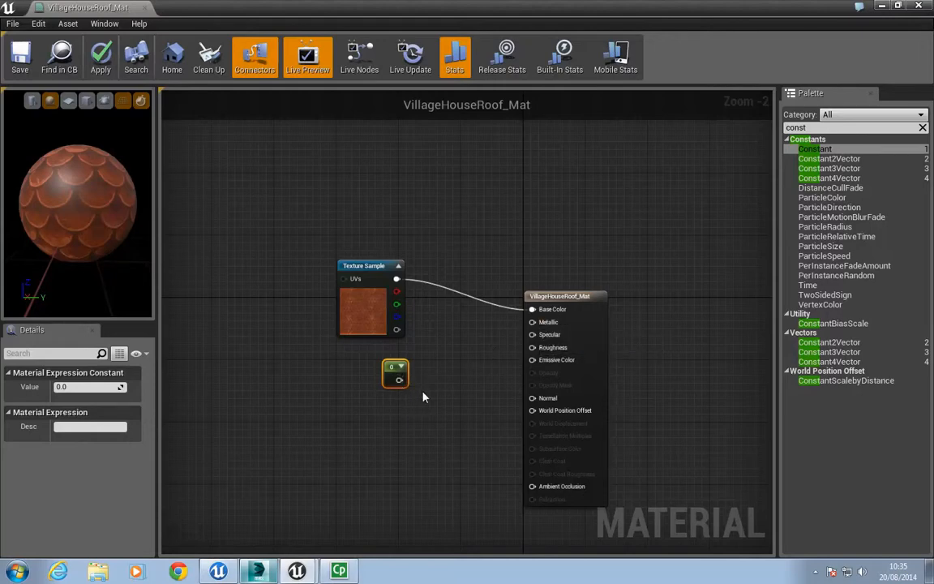
Connect the Constant node with value 0 to the material's Specular input and check the shine on the preview sphere.
{"action": "left_click_drag", "start_coordinate": [401, 384], "coordinate": [532, 336]}
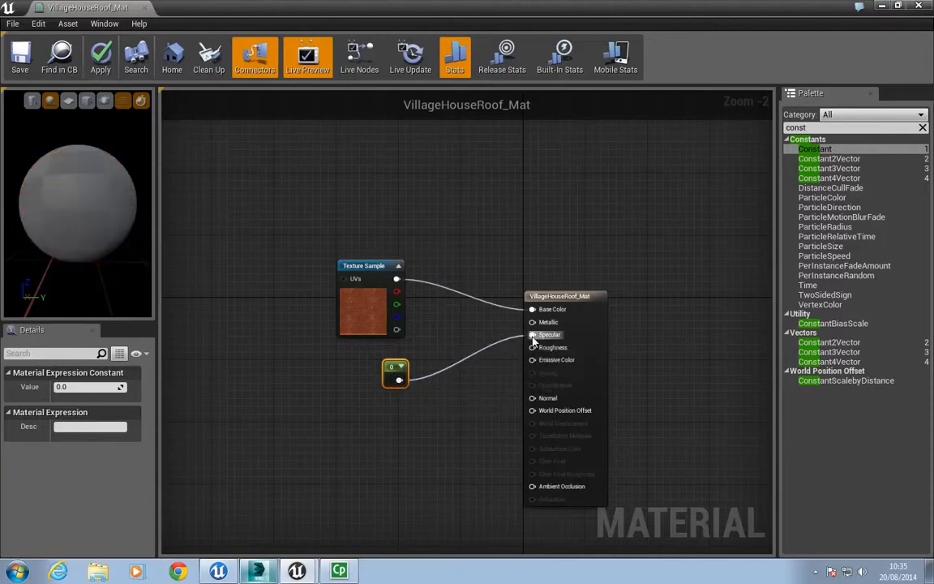
{"action": "left_click_drag", "start_coordinate": [78, 200], "coordinate": [107, 217]}
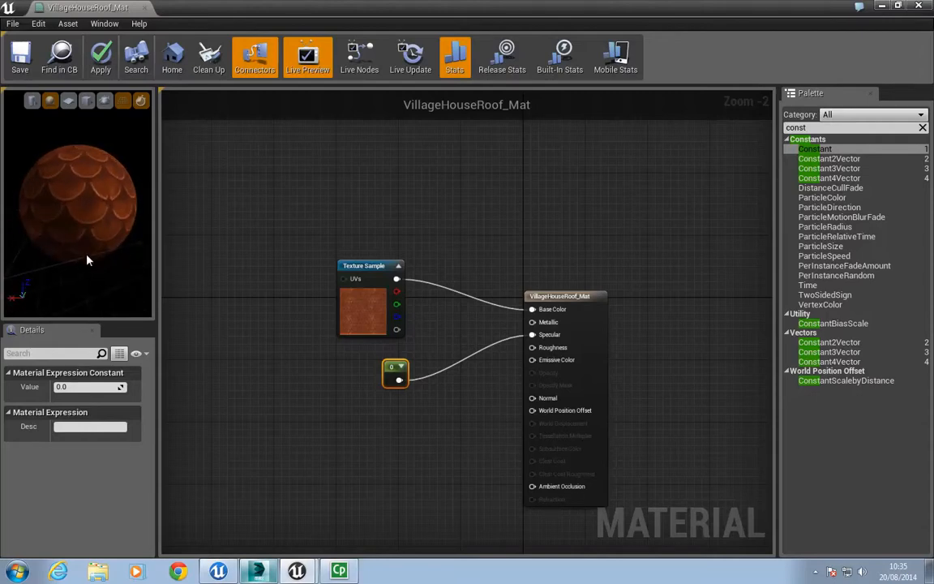
{"action": "left_click_drag", "start_coordinate": [87, 259], "coordinate": [103, 141]}
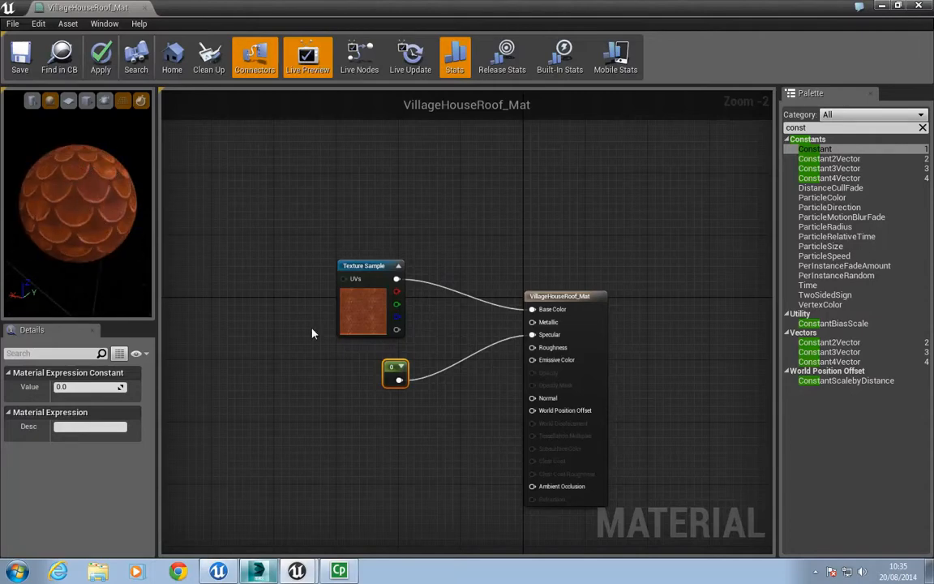
Save VillageHouseRoof_Mat and close its material editor.
{"action": "left_click", "coordinate": [21, 60]}
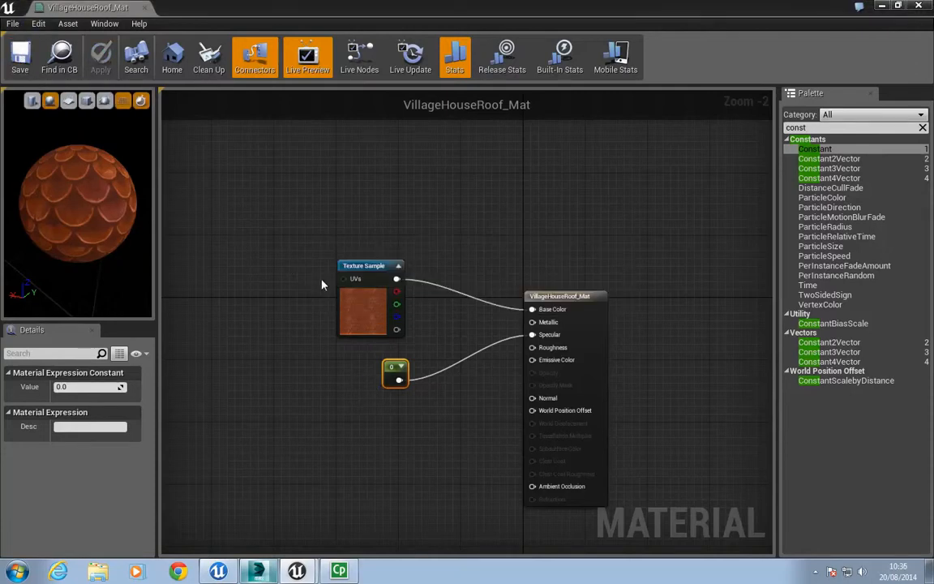
{"action": "left_click", "coordinate": [919, 5]}
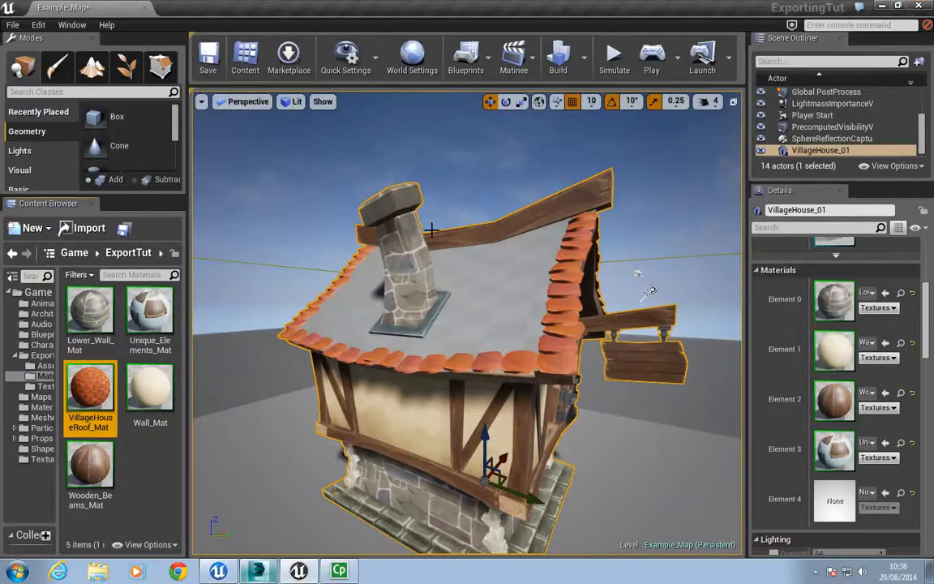
Look over the village house's roof in the level and leave the house selected.
{"action": "left_click", "coordinate": [313, 175]}
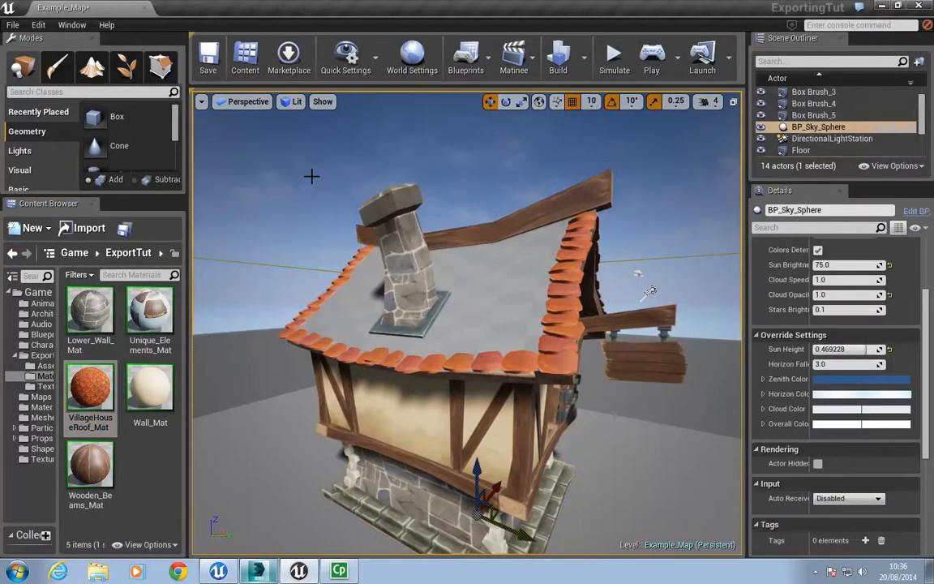
{"action": "left_click", "coordinate": [481, 313]}
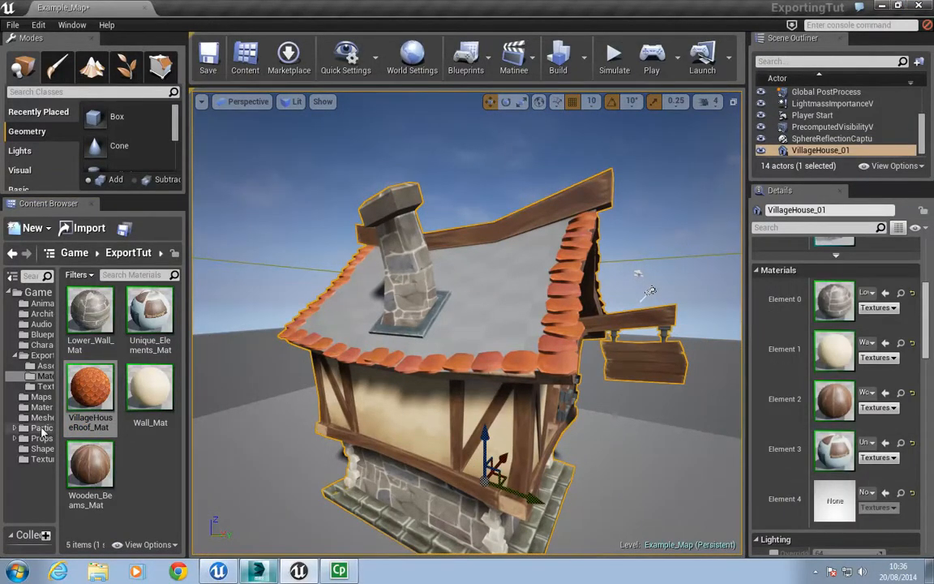
{"action": "left_click", "coordinate": [144, 468]}
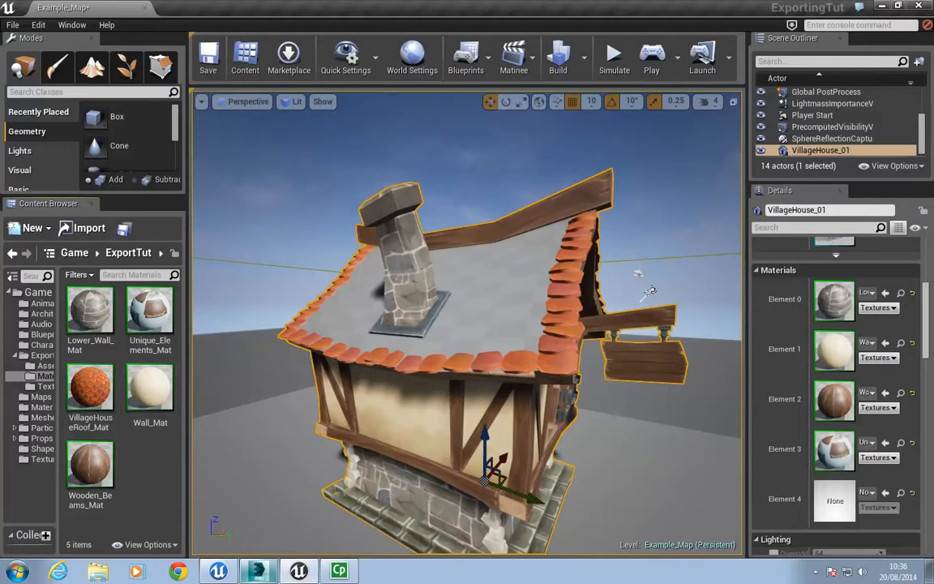
{"action": "left_click_drag", "start_coordinate": [430, 378], "coordinate": [421, 391], "text": "alt"}
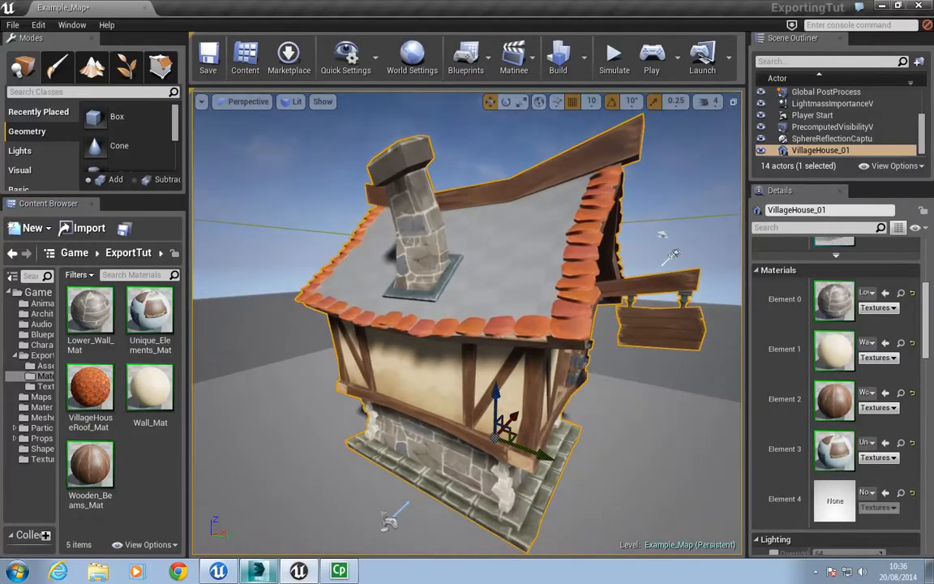
{"action": "left_click", "coordinate": [278, 166]}
{"action": "left_click", "coordinate": [502, 341]}
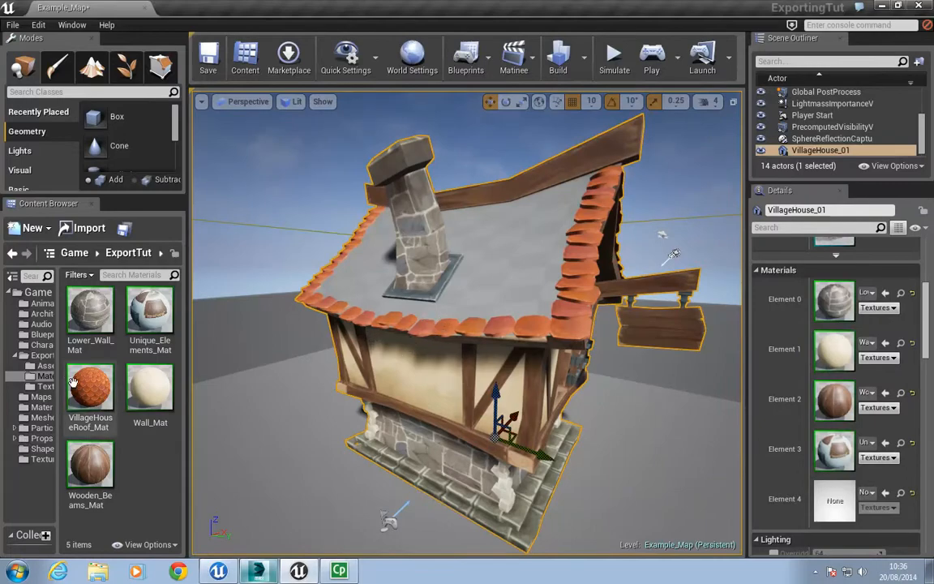
Open the VillageHouse_01 static mesh from the assets folder and move its editor window clear of the Content Browser.
{"action": "left_click", "coordinate": [44, 366]}
{"action": "left_click", "coordinate": [80, 306]}
{"action": "double_click", "coordinate": [80, 307]}
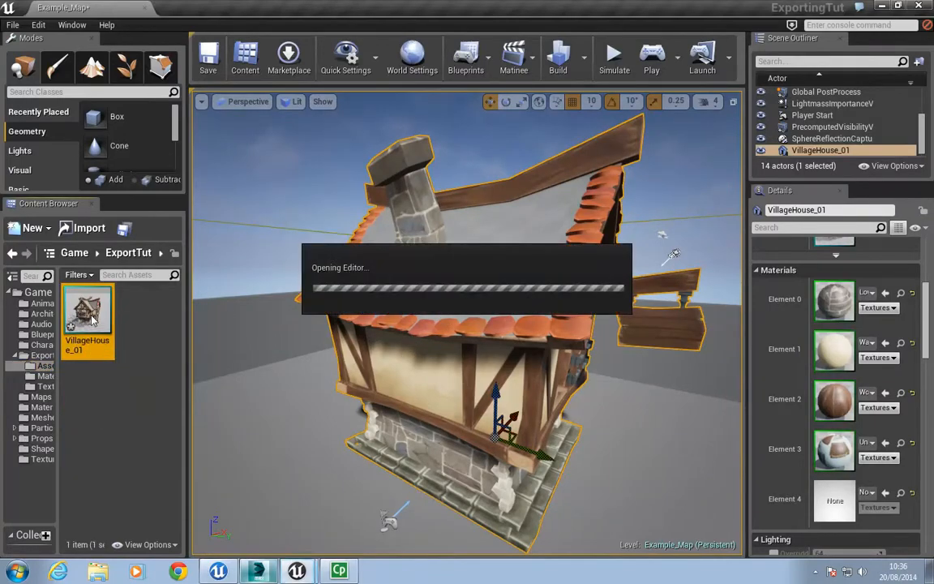
{"action": "left_click_drag", "start_coordinate": [197, 18], "coordinate": [241, 30]}
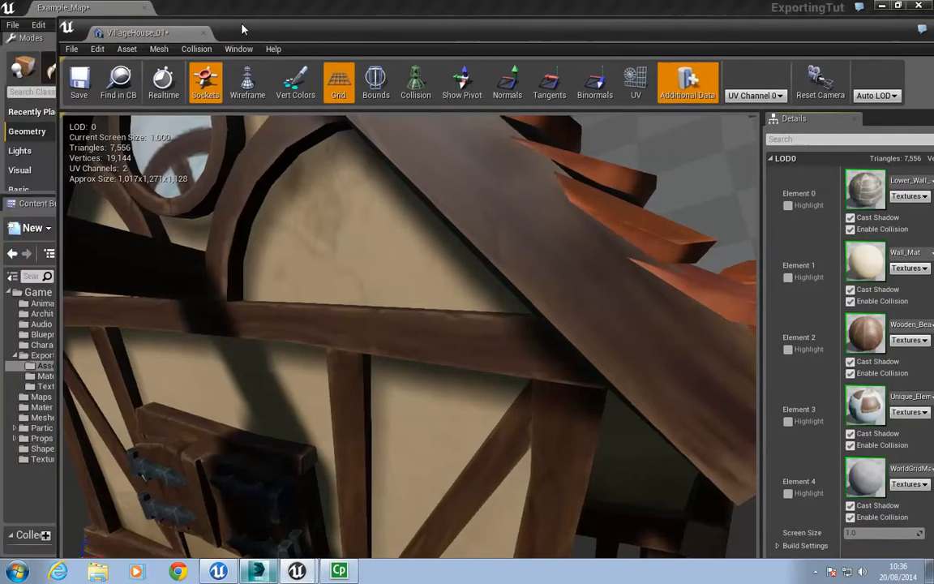
{"action": "left_click_drag", "start_coordinate": [54, 10], "coordinate": [377, 35]}
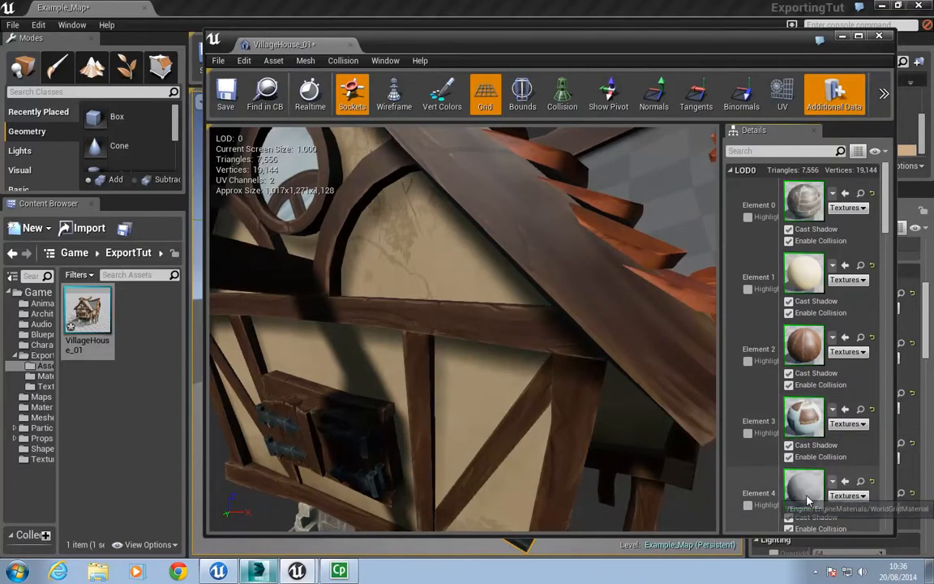
Assign VillageHouseRoof_Mat to Element 4 of the VillageHouse_01 mesh and check the roof from several sides.
{"action": "left_click", "coordinate": [42, 376]}
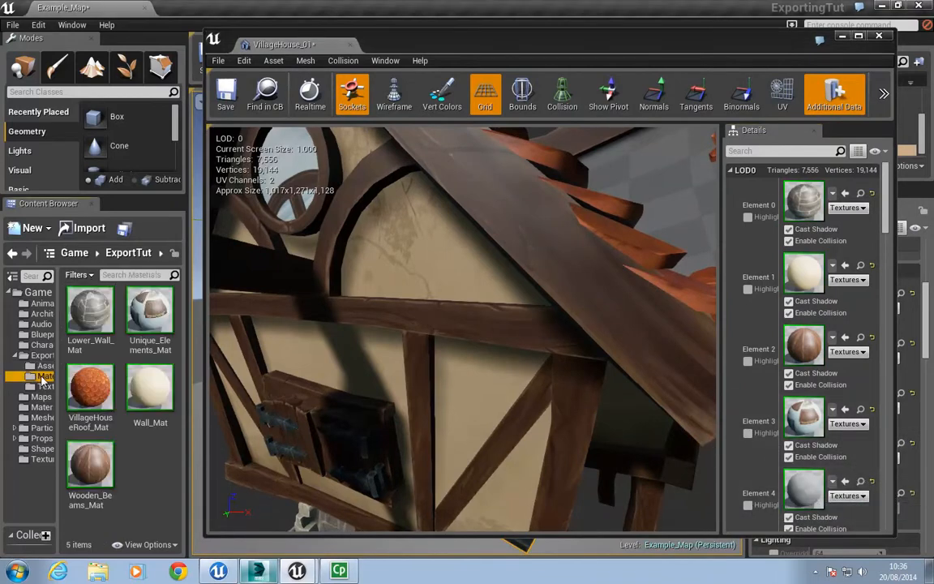
{"action": "left_click", "coordinate": [95, 396]}
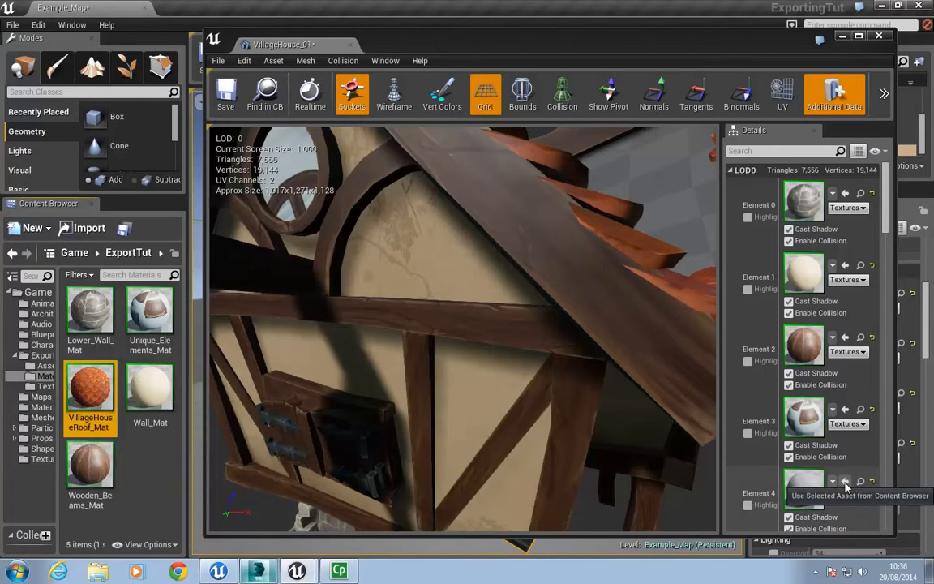
{"action": "left_click", "coordinate": [846, 484]}
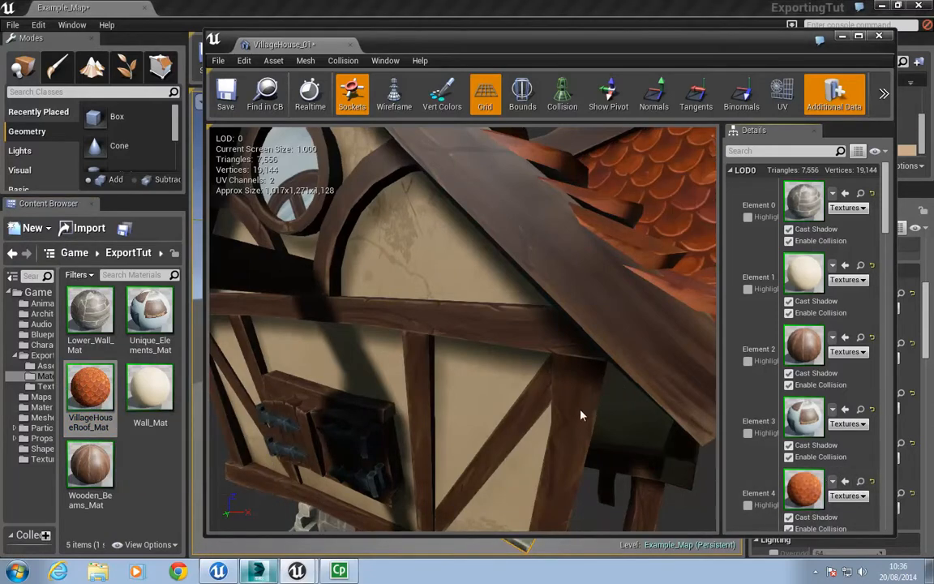
{"action": "scroll", "coordinate": [463, 324], "scroll_direction": "down", "scroll_amount": 5}
{"action": "left_click_drag", "start_coordinate": [462, 324], "coordinate": [440, 290]}
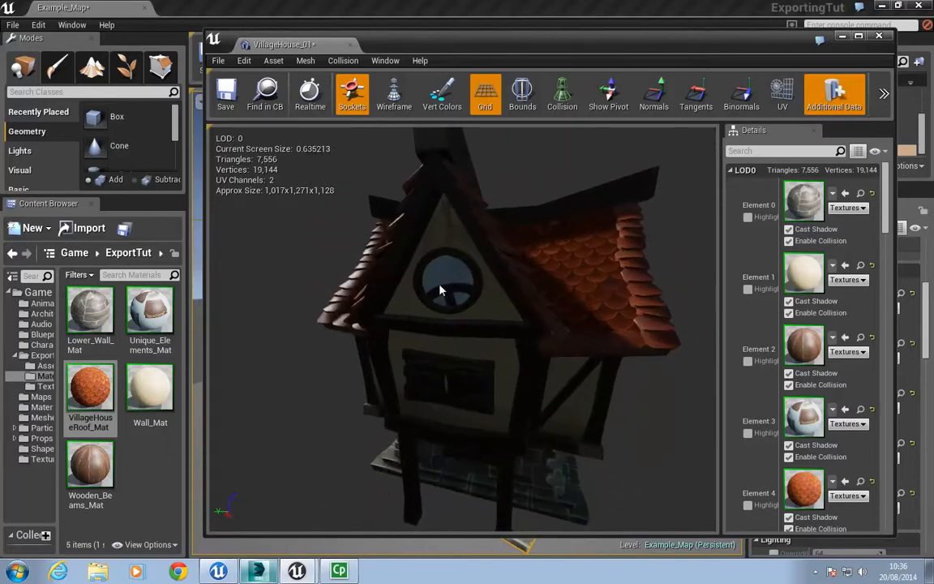
{"action": "left_click_drag", "start_coordinate": [329, 270], "coordinate": [495, 307]}
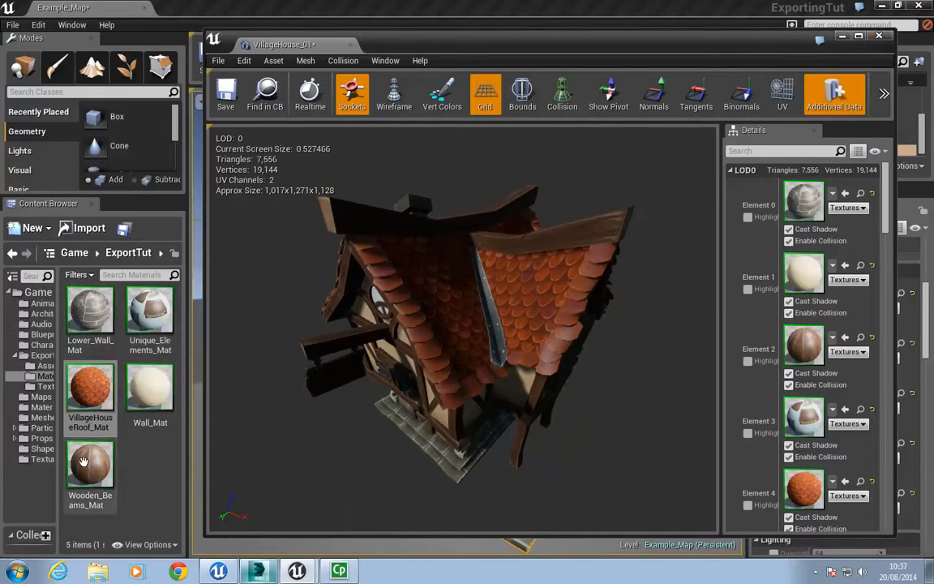
{"action": "left_click_drag", "start_coordinate": [372, 476], "coordinate": [427, 452]}
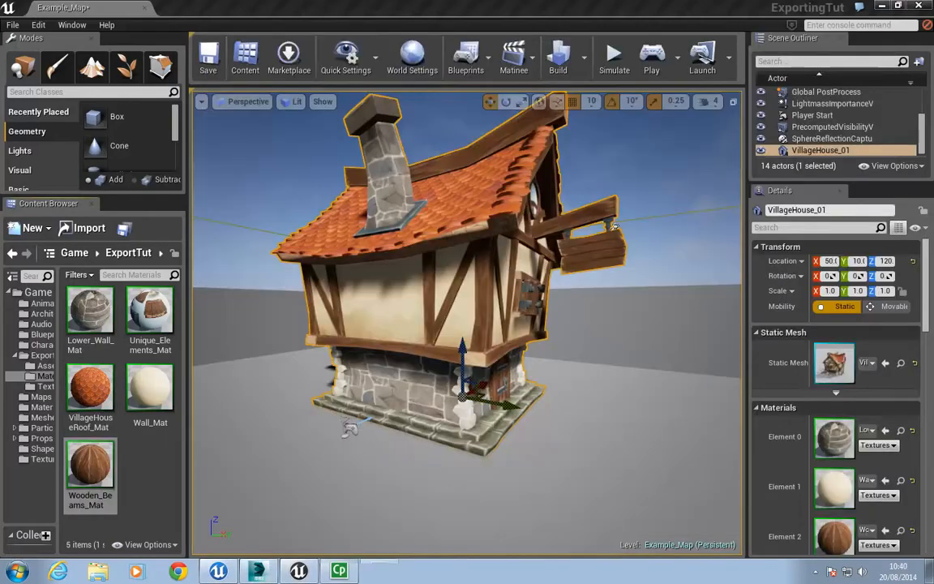
Look over the textured village house in the level, bringing its roof and gable side into view.
{"action": "right_click_drag", "start_coordinate": [631, 458], "coordinate": [681, 459]}
{"action": "right_click_drag", "start_coordinate": [607, 261], "coordinate": [433, 404]}
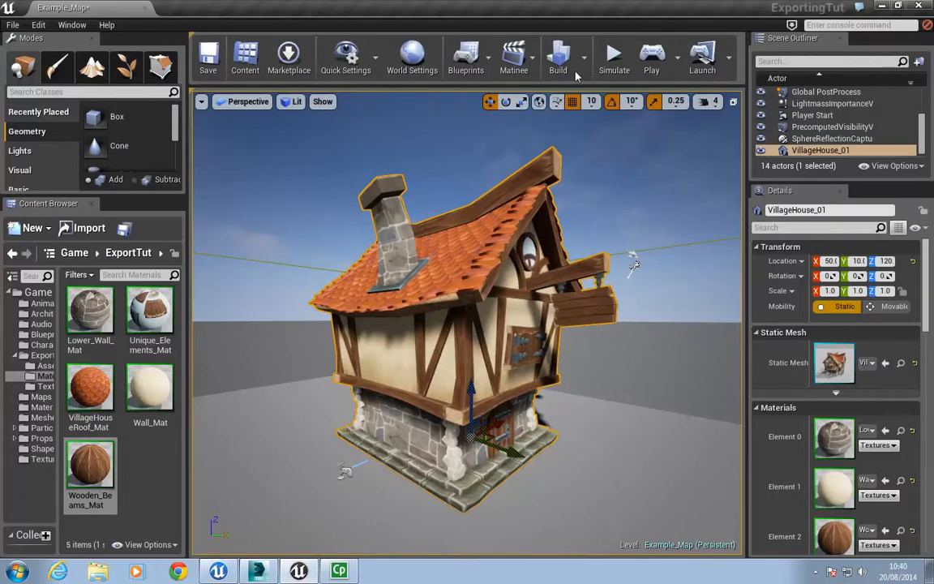
{"action": "mouse_move", "coordinate": [451, 454]}
{"action": "right_mouse_down"}
{"action": "mouse_move", "coordinate": [532, 446]}
{"action": "mouse_move", "coordinate": [533, 406]}
{"action": "mouse_move", "coordinate": [575, 283]}
{"action": "mouse_move", "coordinate": [474, 312]}
{"action": "mouse_move", "coordinate": [451, 466]}
{"action": "right_mouse_up"}
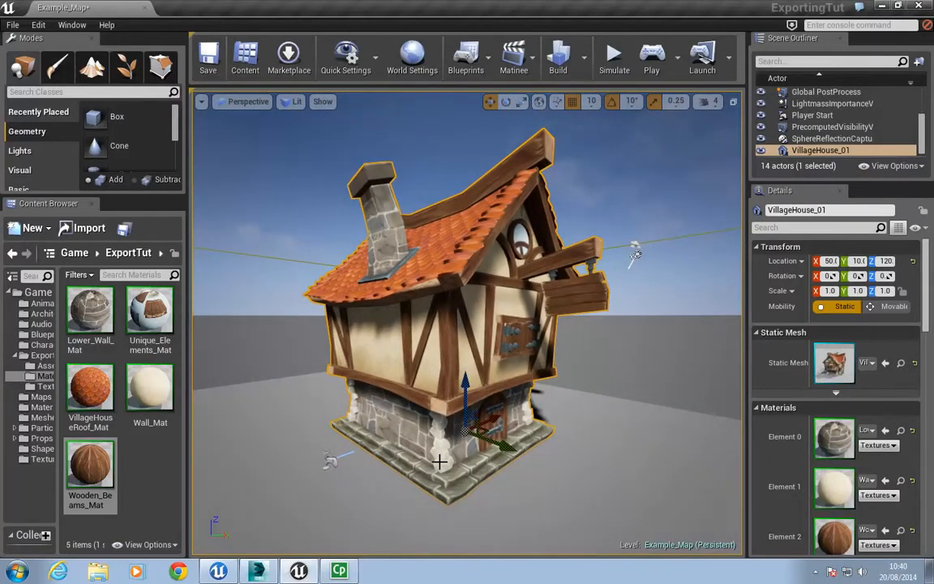
Switch to 3ds Max and add an Unwrap UVW modifier to VillageHouse_SM_02.
{"action": "left_click", "coordinate": [258, 571]}
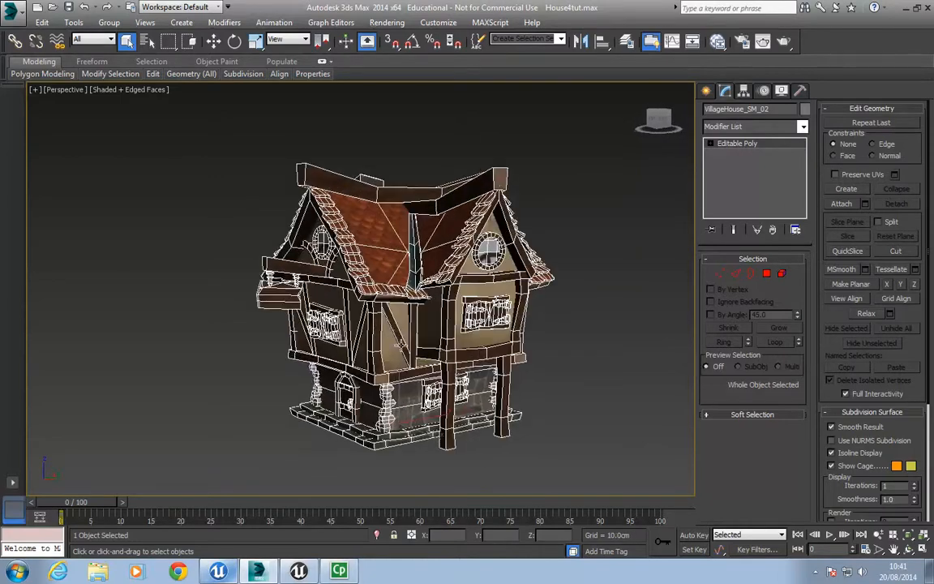
{"action": "middle_click_drag", "start_coordinate": [401, 345], "coordinate": [419, 355], "text": "alt"}
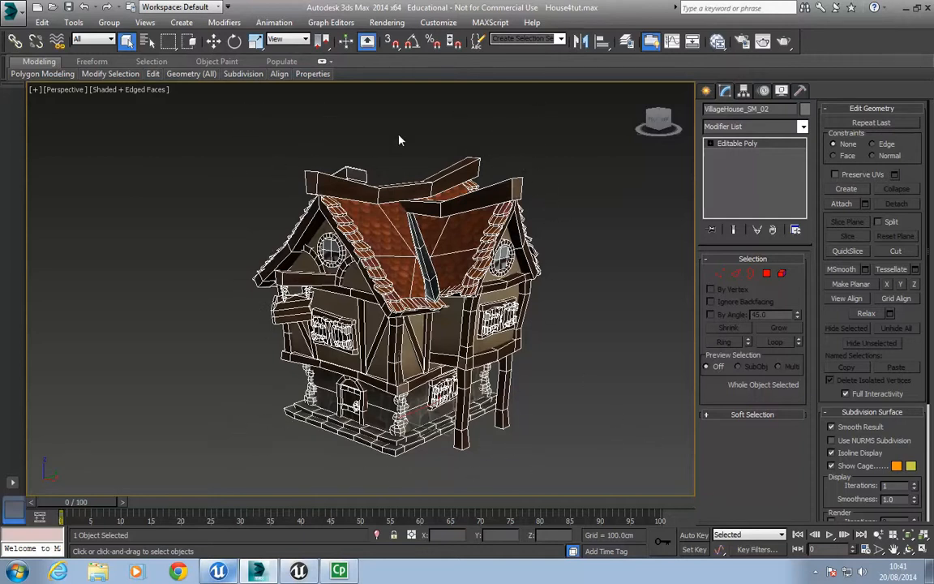
{"action": "left_click", "coordinate": [723, 127]}
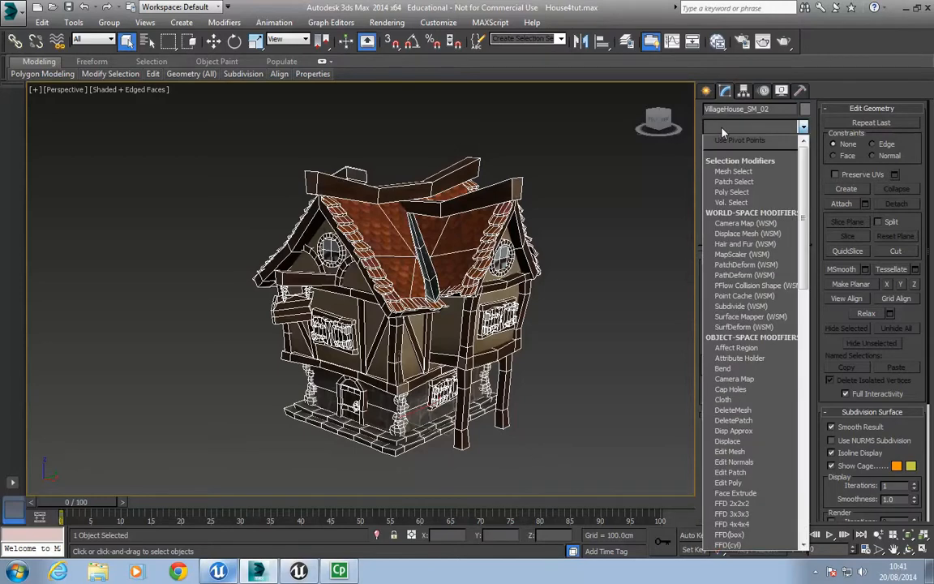
{"action": "key", "text": "u"}
{"action": "left_click", "coordinate": [743, 442]}
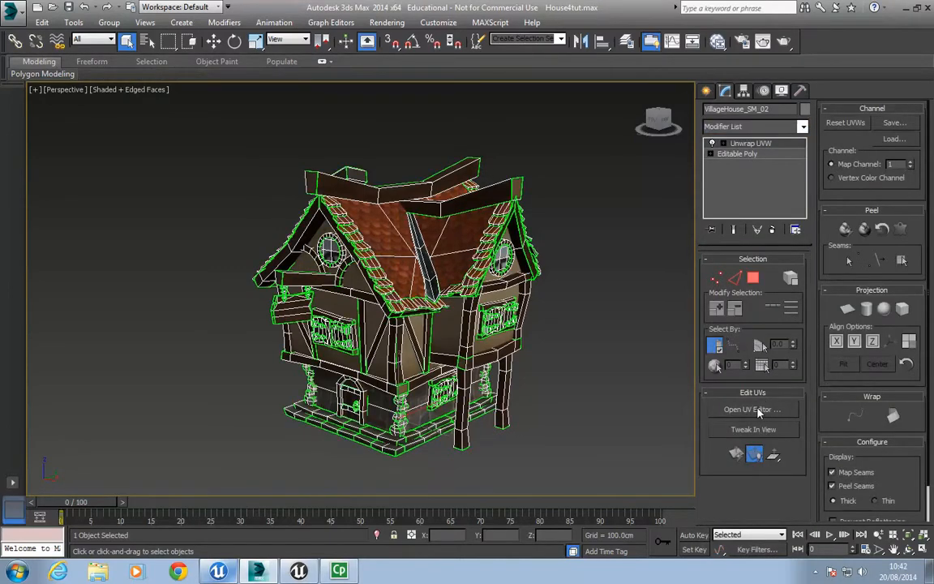
Examine the house's channel 1 UVs in the UV editor against the lower wall and wooden beams diffuse maps, and close the editor.
{"action": "left_click", "coordinate": [759, 410]}
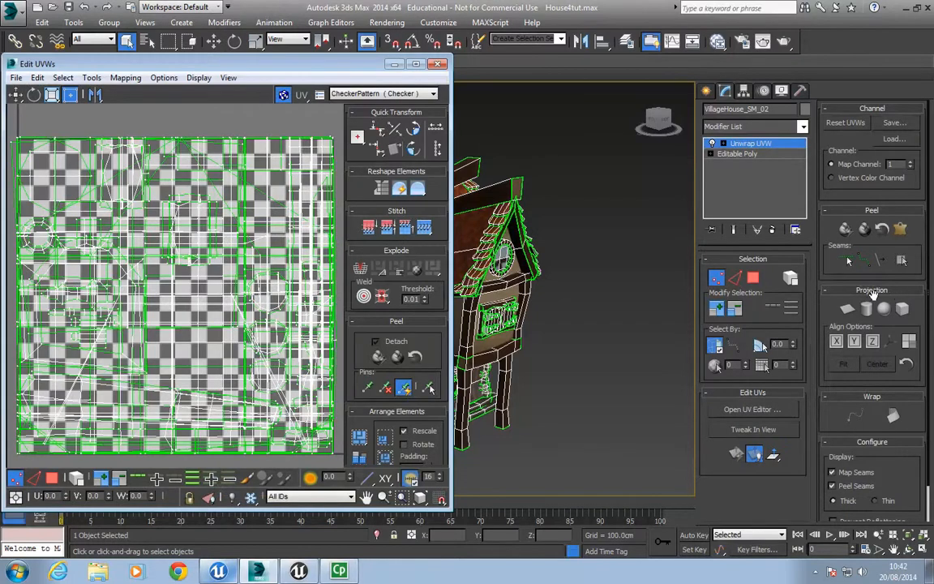
{"action": "scroll", "coordinate": [192, 264], "scroll_direction": "down", "scroll_amount": 2}
{"action": "left_click", "coordinate": [376, 94]}
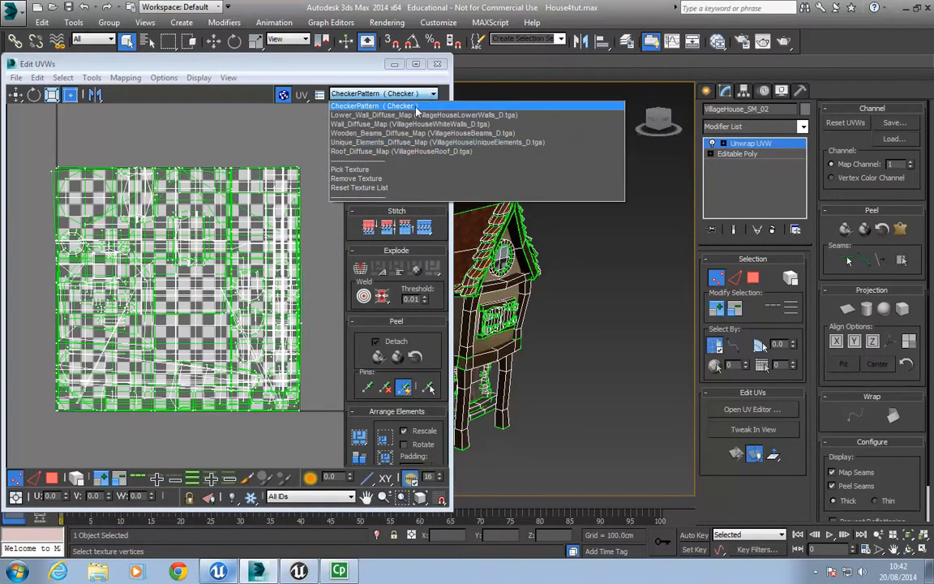
{"action": "left_click", "coordinate": [37, 155]}
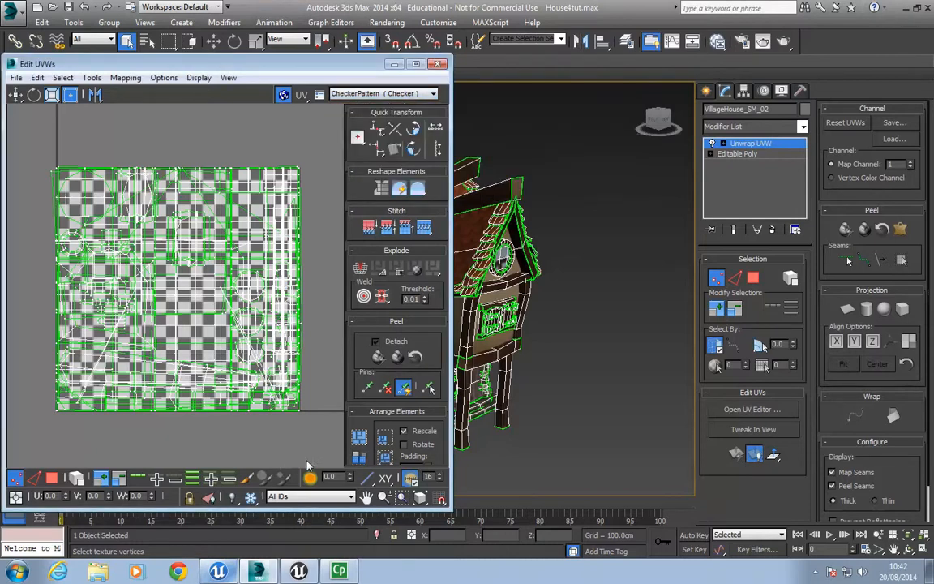
{"action": "left_click", "coordinate": [391, 94]}
{"action": "left_click", "coordinate": [390, 115]}
{"action": "left_click", "coordinate": [389, 95]}
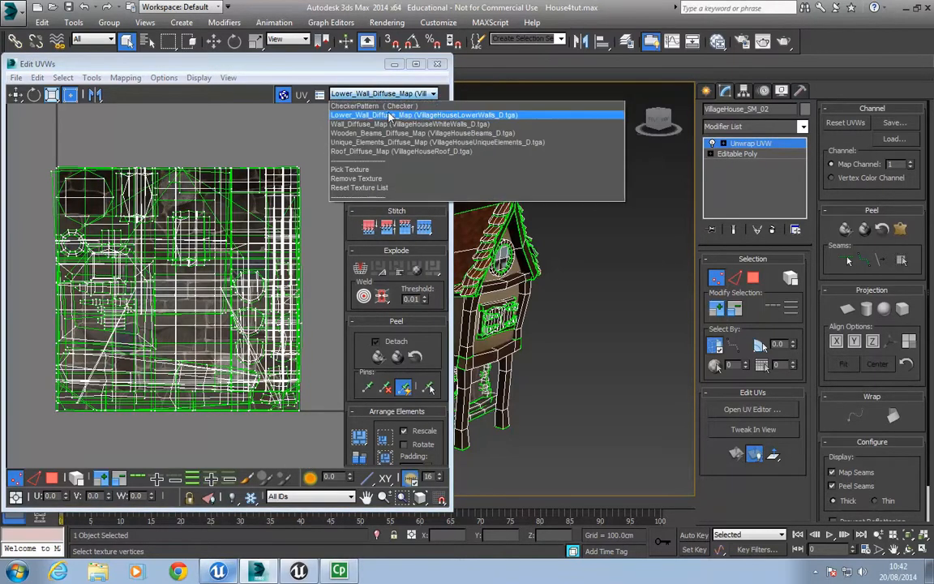
{"action": "left_click", "coordinate": [390, 133]}
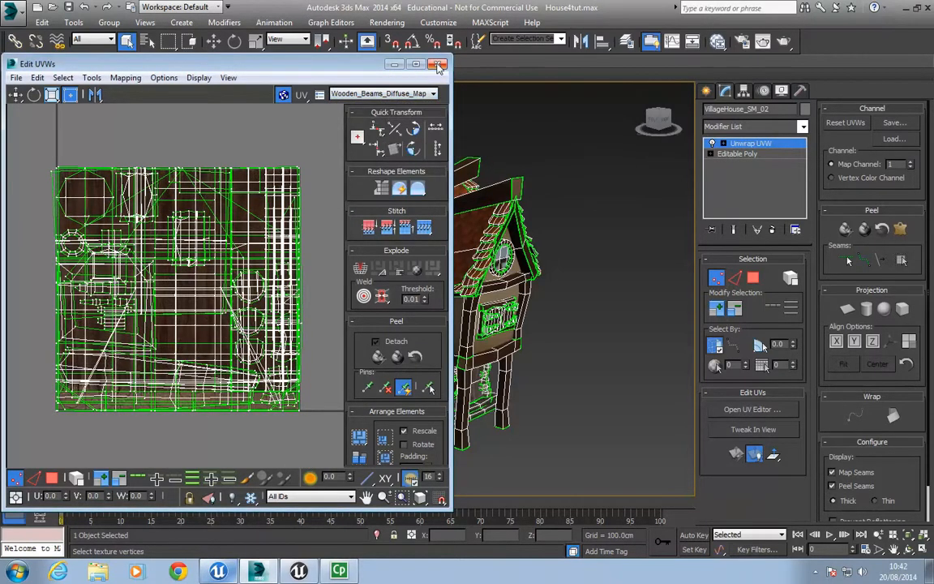
{"action": "left_click", "coordinate": [437, 65]}
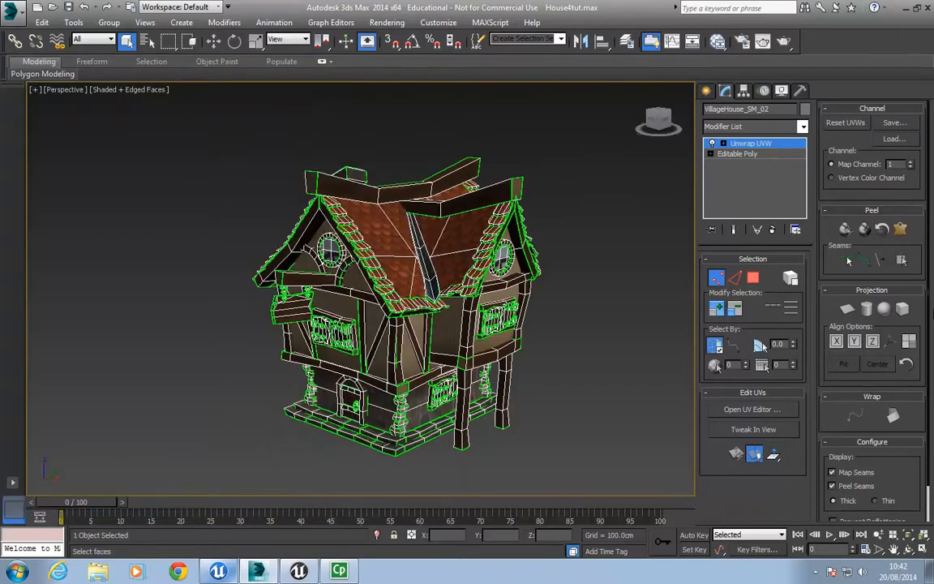
Set the Unwrap UVW map channel to 2, abandon the channel 1 edits, and open the UV editor.
{"action": "left_click_drag", "start_coordinate": [930, 299], "coordinate": [925, 272]}
{"action": "left_click", "coordinate": [911, 162]}
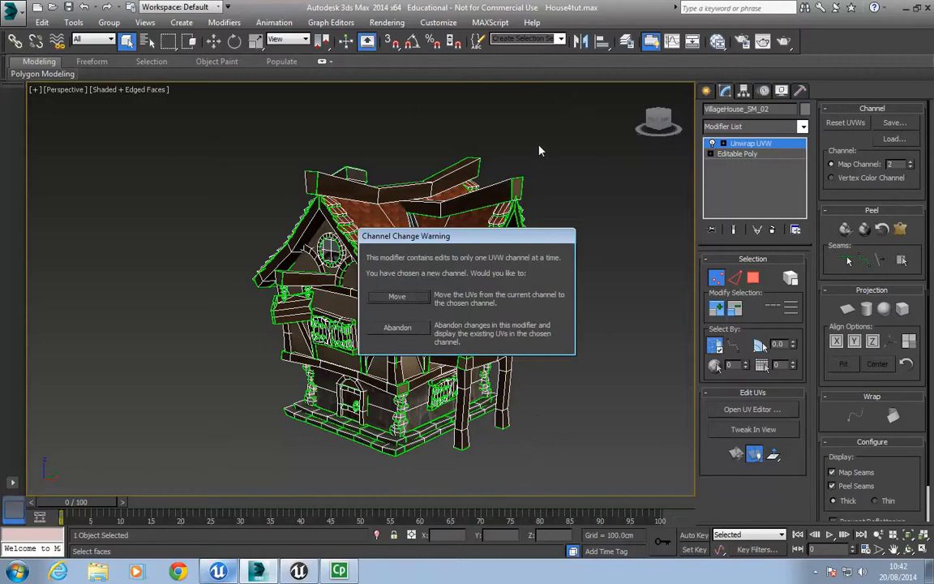
{"action": "left_click", "coordinate": [397, 328]}
{"action": "left_click", "coordinate": [733, 410]}
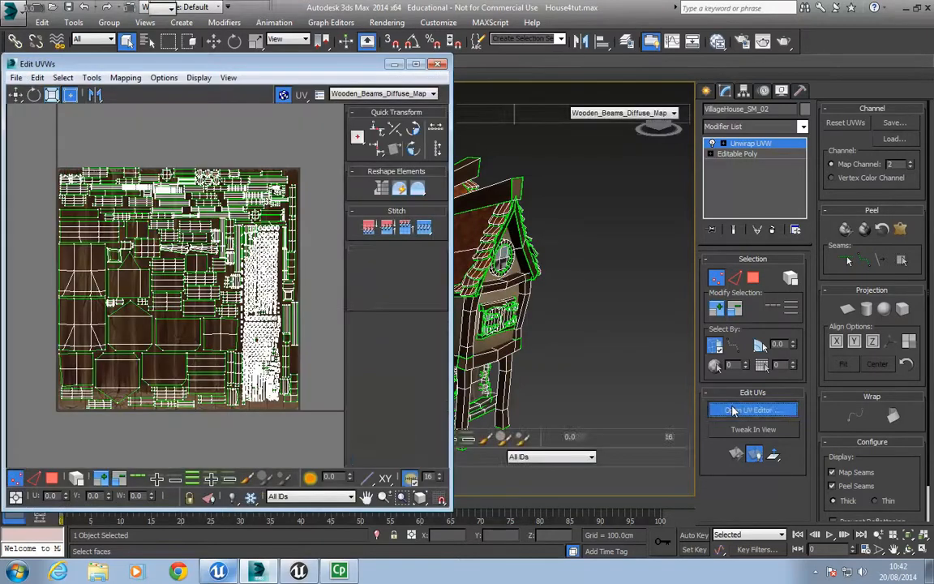
Select all polygons of the channel 2 UV layout to inspect how they cover the house, and clear the selection.
{"action": "scroll", "coordinate": [174, 366], "scroll_direction": "down", "scroll_amount": 3}
{"action": "scroll", "coordinate": [176, 367], "scroll_direction": "up", "scroll_amount": 1}
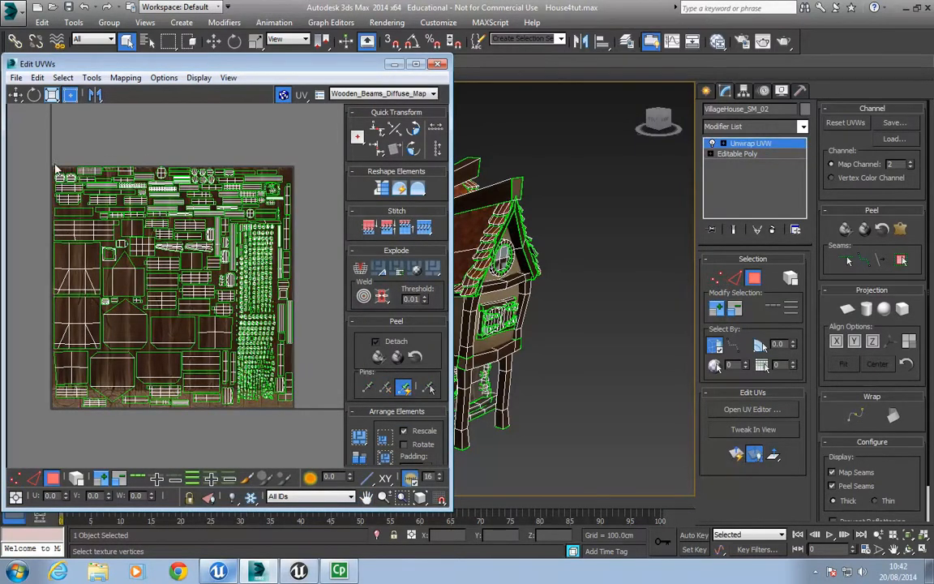
{"action": "key", "text": "3"}
{"action": "key", "text": "ctrl+a"}
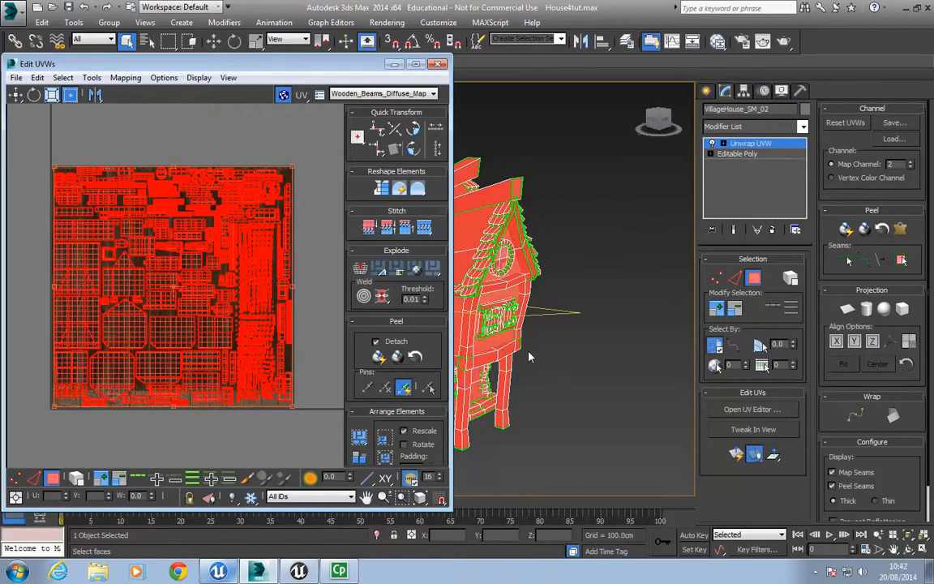
{"action": "middle_click_drag", "start_coordinate": [487, 357], "coordinate": [503, 324], "text": "alt"}
{"action": "left_click", "coordinate": [570, 357]}
Select individual wall and beam faces around the house to compare them with their separate islands in the channel 2 layout.
{"action": "left_click", "coordinate": [523, 321]}
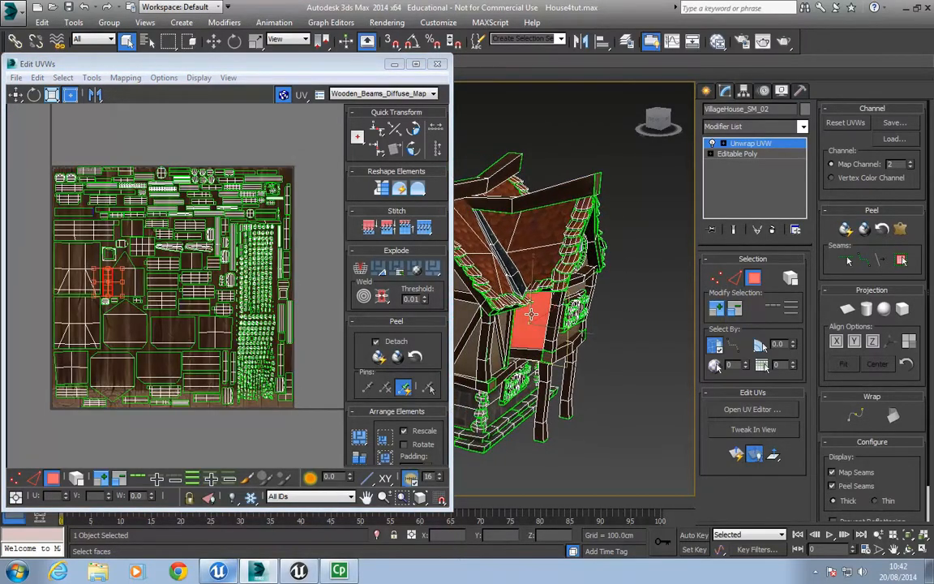
{"action": "left_click", "coordinate": [496, 341]}
{"action": "left_click", "coordinate": [472, 347]}
{"action": "left_click", "coordinate": [465, 314]}
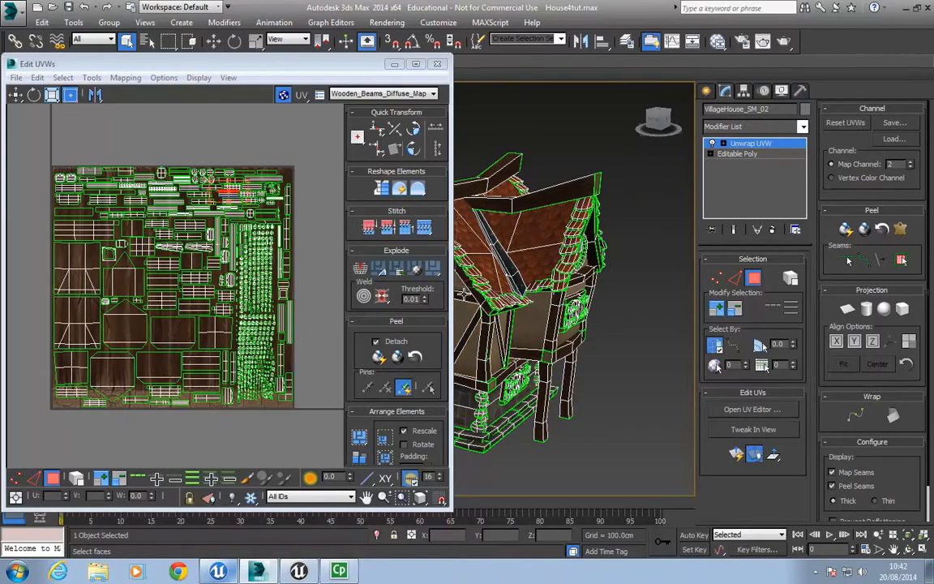
{"action": "left_click", "coordinate": [464, 294]}
{"action": "middle_click_drag", "start_coordinate": [464, 294], "coordinate": [605, 303], "text": "alt"}
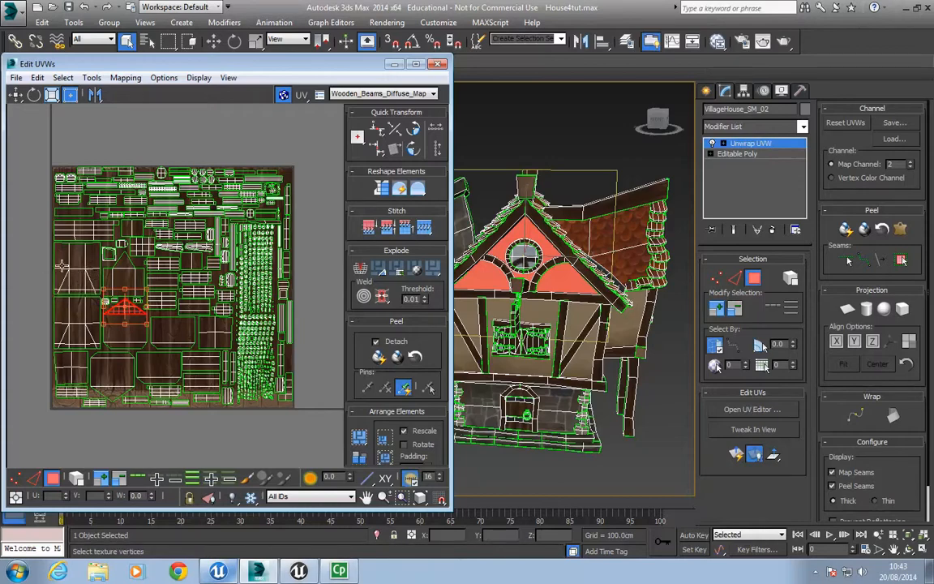
Select all polygons of the channel 2 layout, close the UV editor and delete the house's Unwrap UVW modifier.
{"action": "middle_click_drag", "start_coordinate": [476, 344], "coordinate": [574, 328], "text": "alt"}
{"action": "left_click_drag", "start_coordinate": [303, 430], "coordinate": [35, 151]}
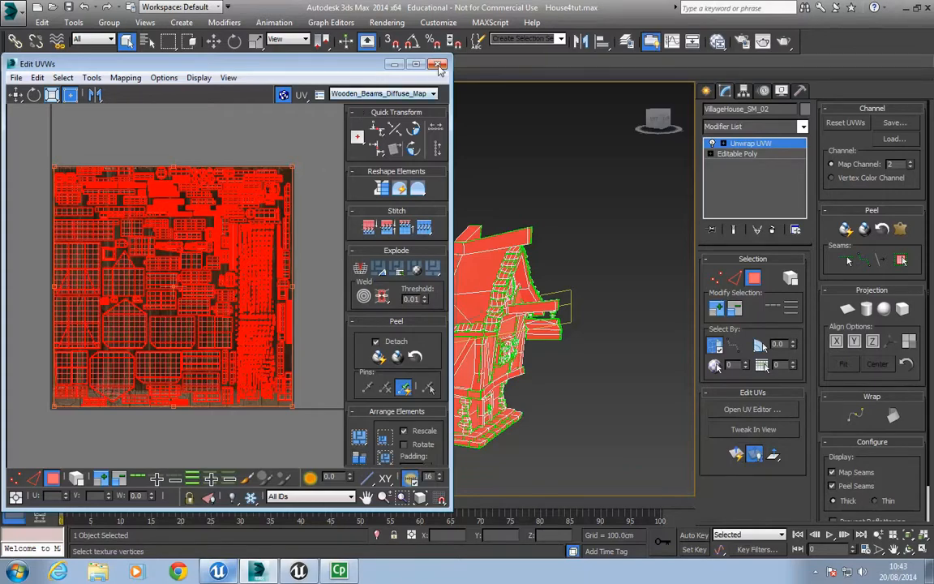
{"action": "left_click", "coordinate": [395, 64]}
{"action": "right_click", "coordinate": [755, 144]}
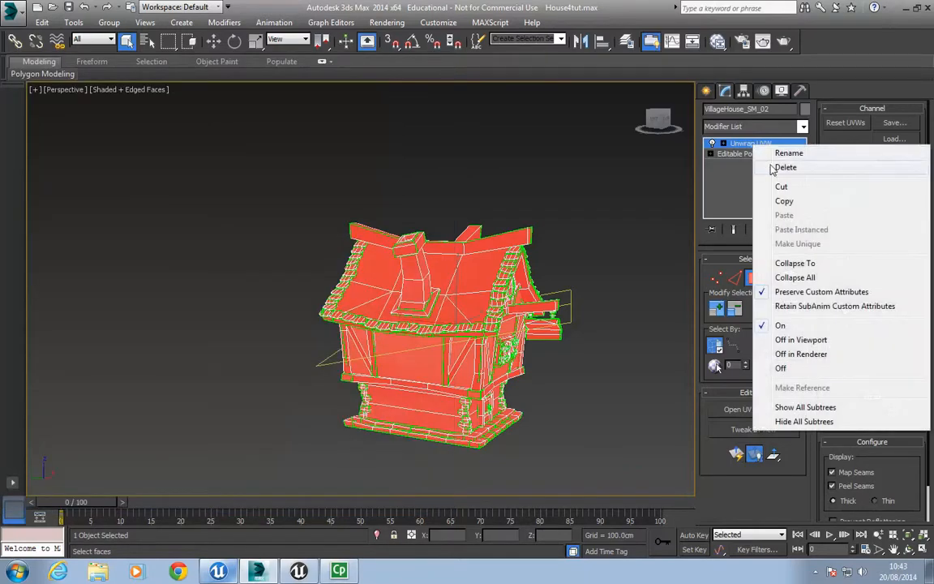
{"action": "left_click", "coordinate": [773, 167]}
Add a new Unwrap UVW modifier, open the UV editor, and set map channel 2, moving the channel 1 UVs into it.
{"action": "left_click", "coordinate": [740, 127]}
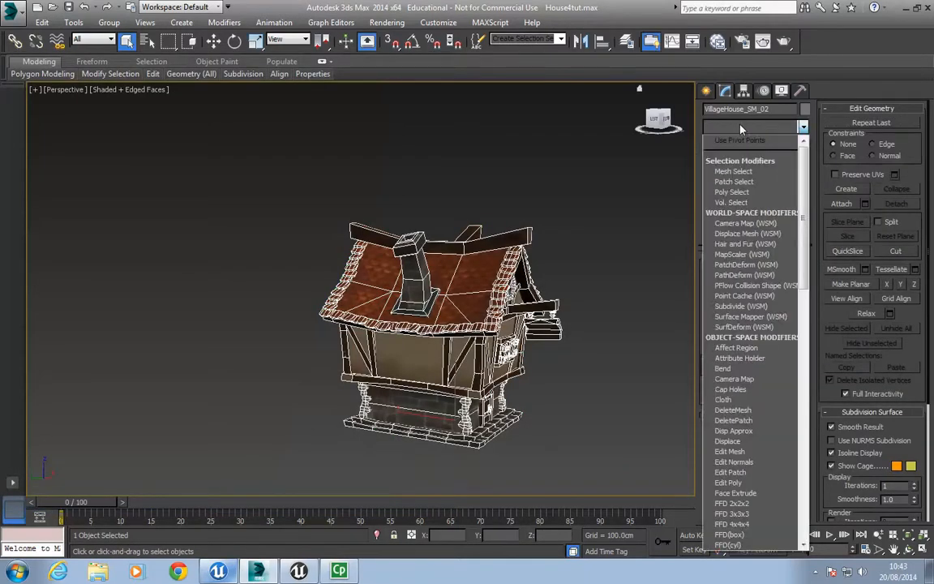
{"action": "scroll", "coordinate": [729, 324], "scroll_direction": "down", "scroll_amount": 5}
{"action": "left_click", "coordinate": [730, 442]}
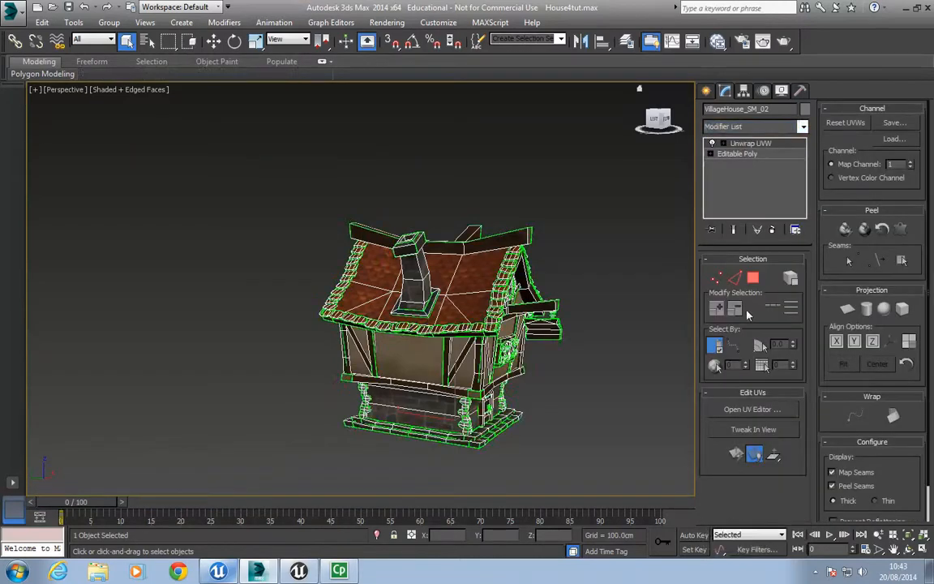
{"action": "left_click", "coordinate": [733, 410]}
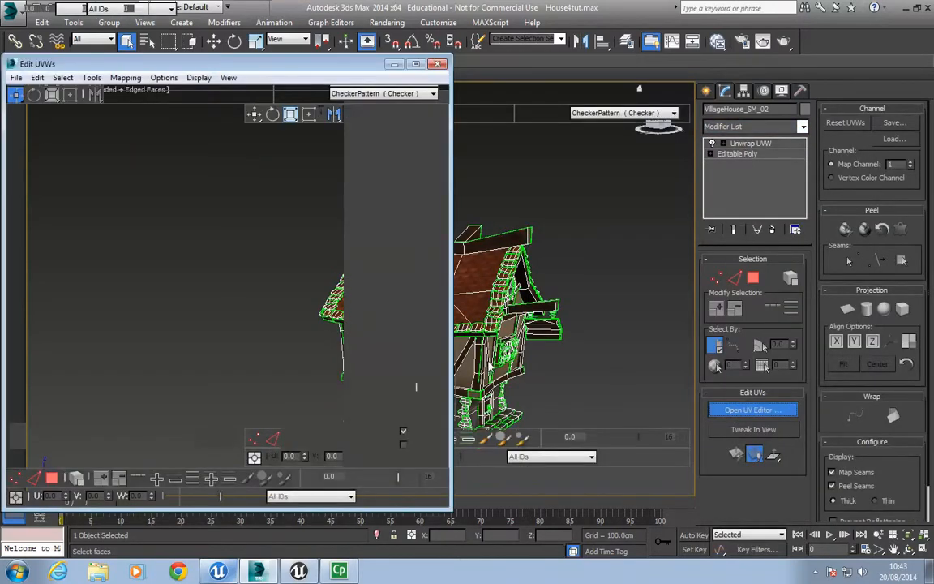
{"action": "middle_click_drag", "start_coordinate": [112, 242], "coordinate": [158, 294]}
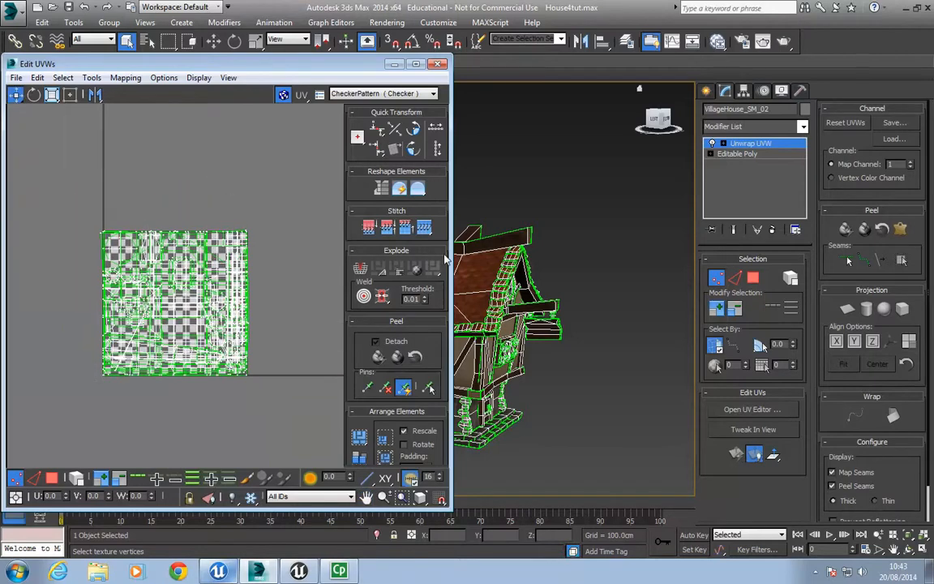
{"action": "left_click", "coordinate": [911, 162]}
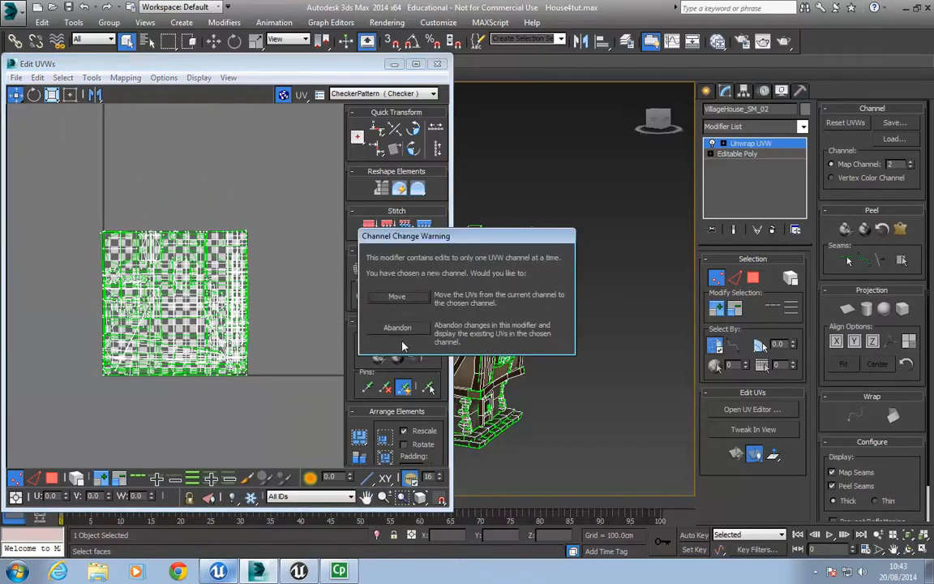
{"action": "left_click", "coordinate": [395, 296]}
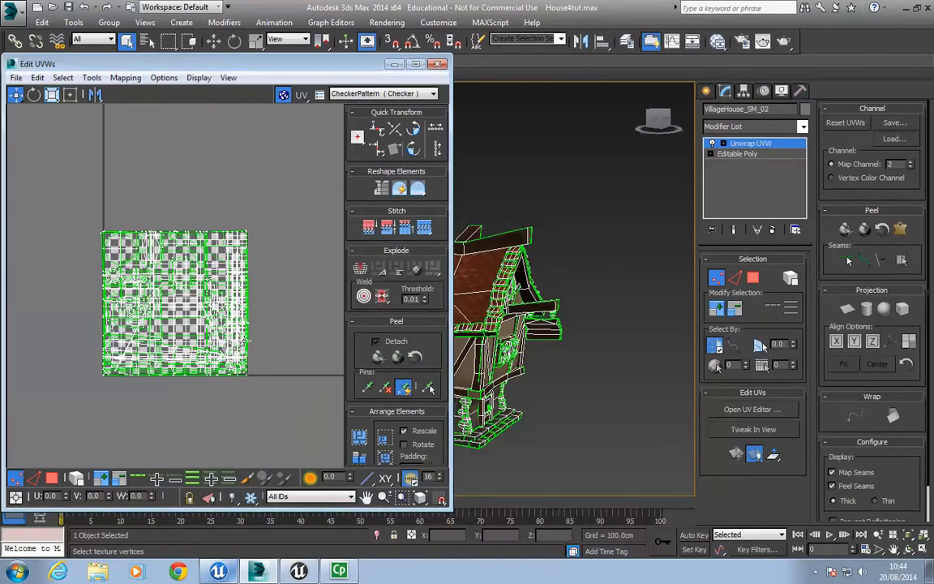
Select all polygons in the UV layout, pack them into the UV square with Rescale on, and clear the selection.
{"action": "scroll", "coordinate": [209, 332], "scroll_direction": "down", "scroll_amount": 3}
{"action": "key", "text": "3"}
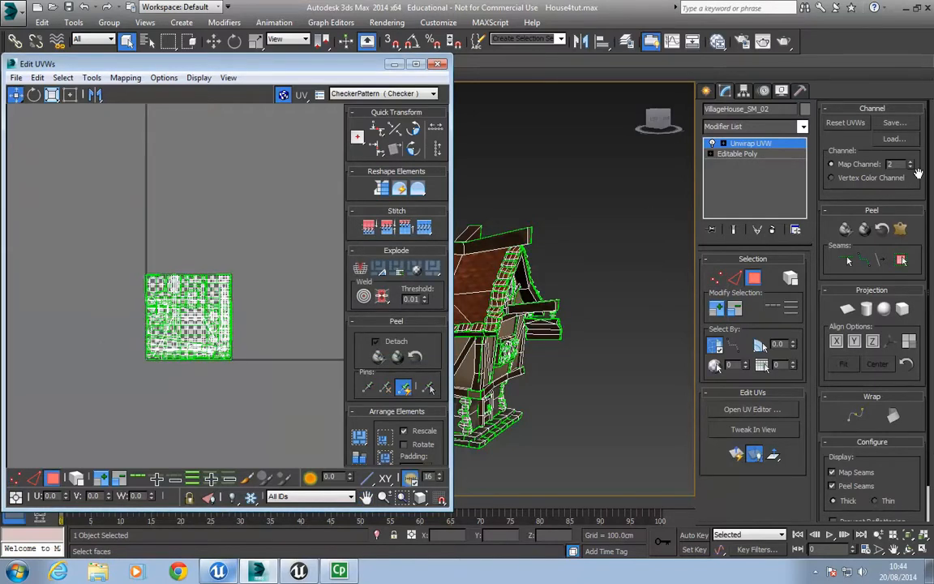
{"action": "key", "text": "ctrl+a"}
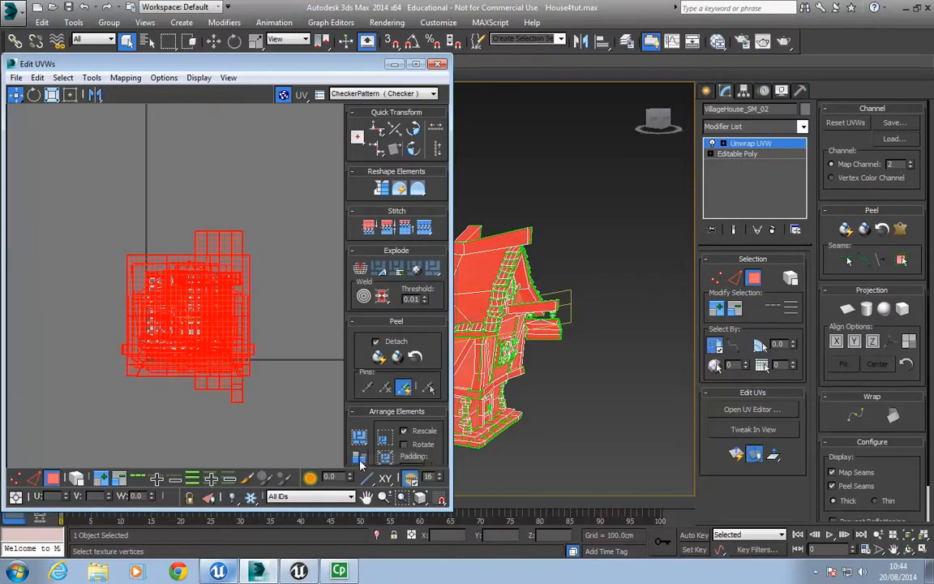
{"action": "left_click", "coordinate": [360, 459]}
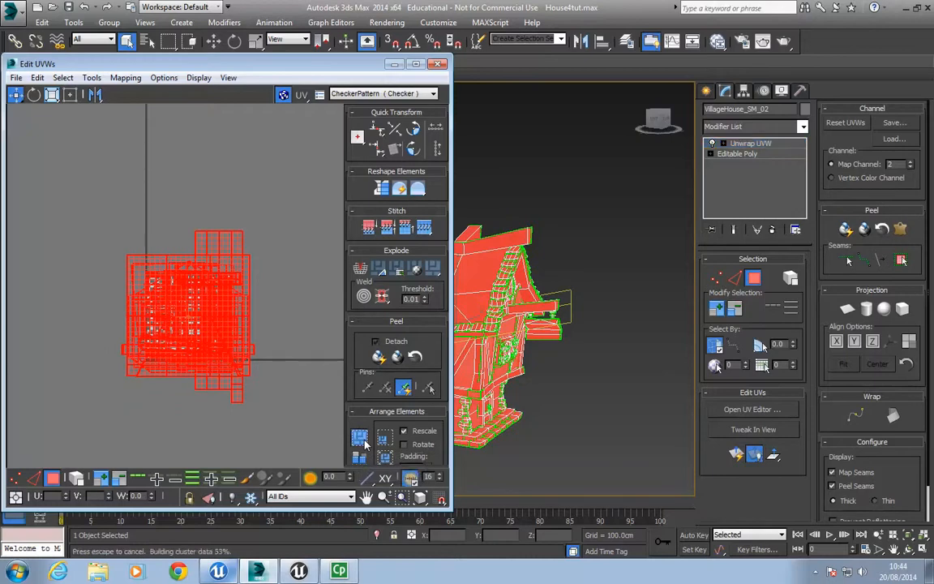
{"action": "left_click", "coordinate": [144, 397]}
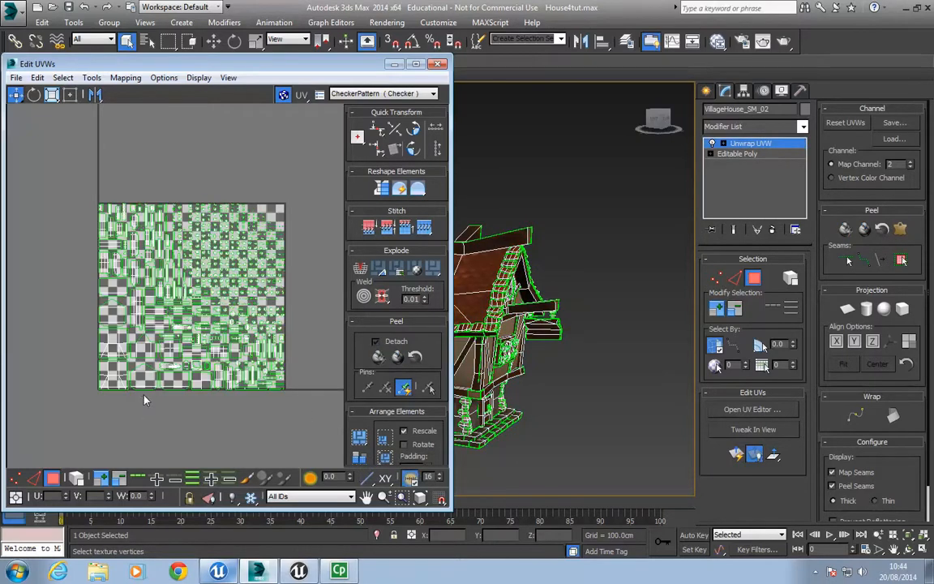
Select all polygons to inspect the packed channel 2 layout, close the UV editor and delete the Unwrap UVW modifier.
{"action": "key", "text": "ctrl+a"}
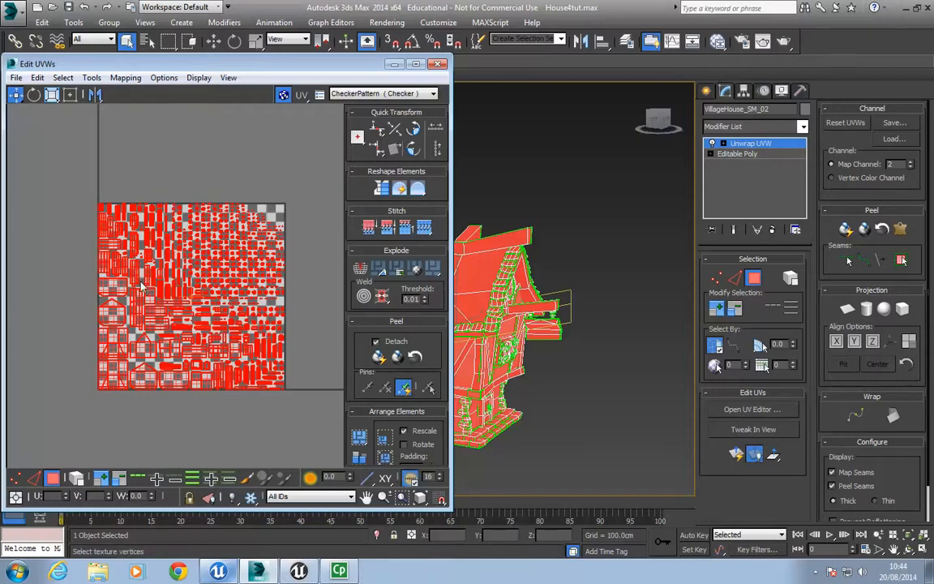
{"action": "left_click", "coordinate": [115, 183]}
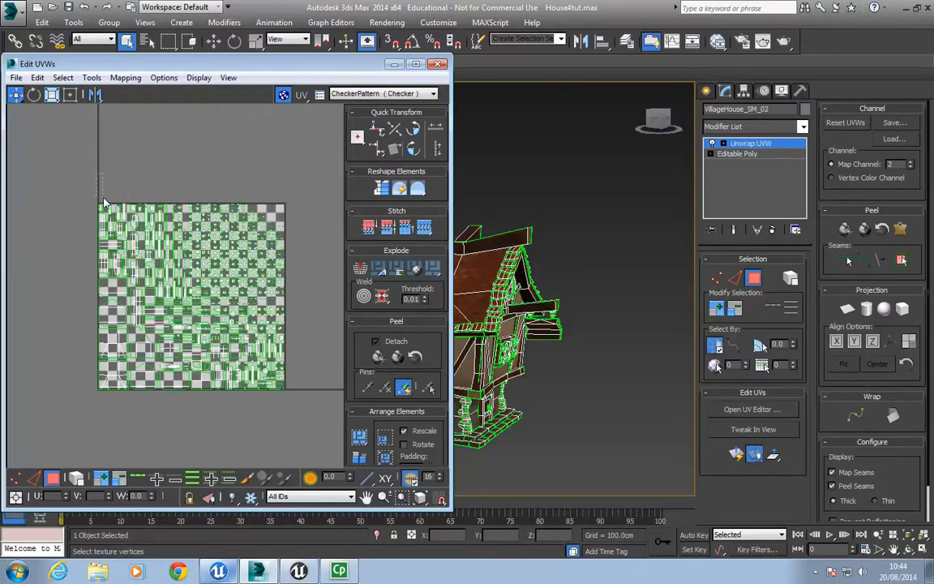
{"action": "key", "text": "ctrl+a"}
{"action": "middle_click_drag", "start_coordinate": [486, 341], "coordinate": [524, 338], "text": "alt"}
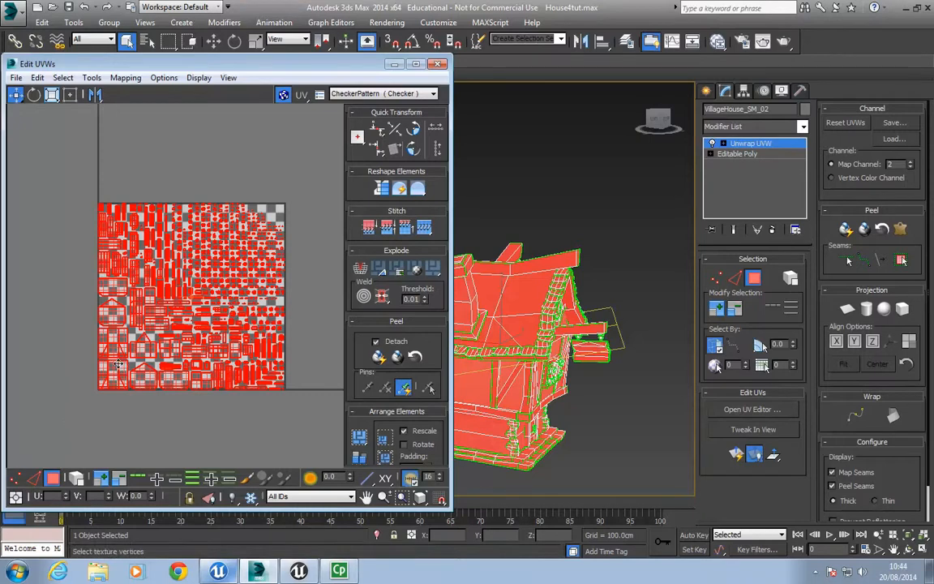
{"action": "left_click", "coordinate": [439, 64]}
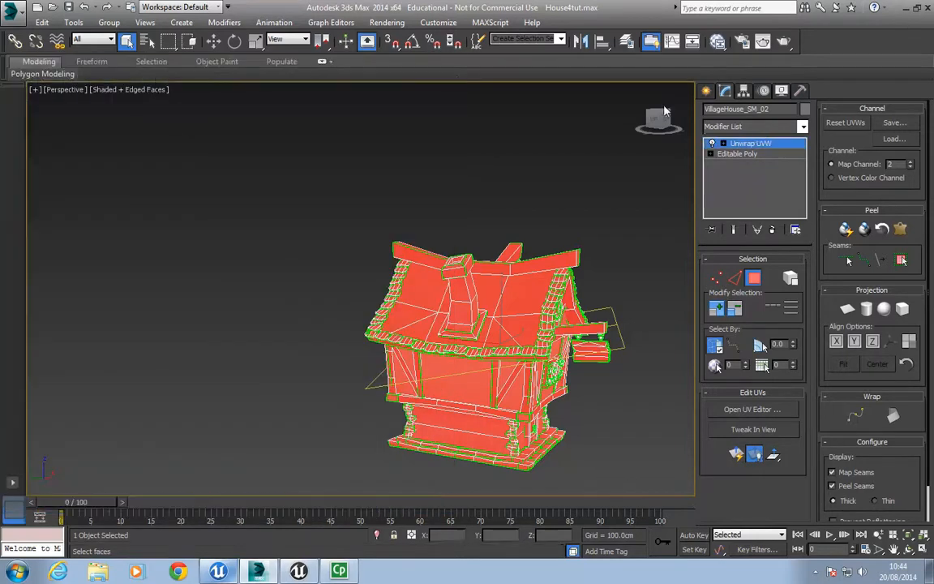
{"action": "right_click", "coordinate": [746, 146]}
{"action": "left_click", "coordinate": [755, 165]}
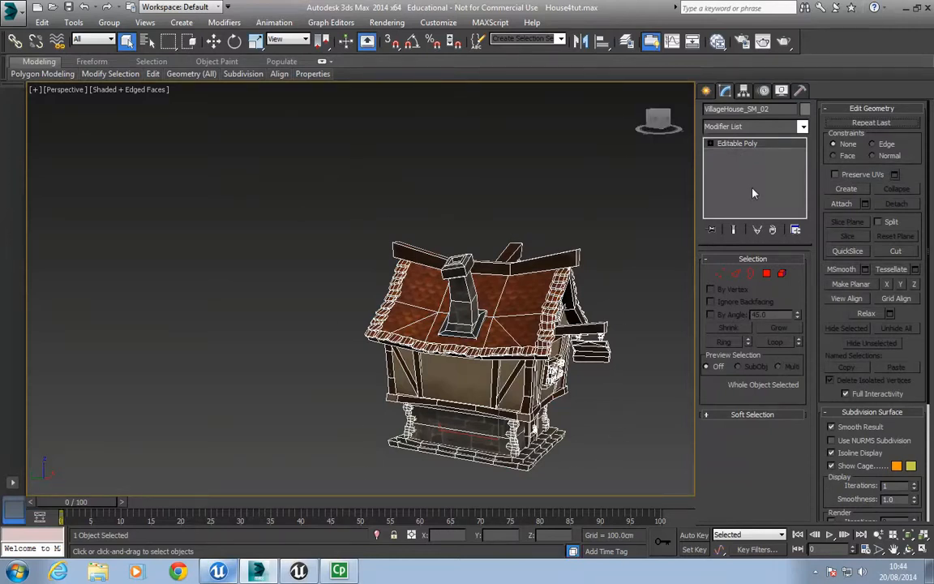
Add an Unwrap UVW modifier set to map channel 2, abandon the channel 1 edits, and collapse it into the Editable Poly.
{"action": "left_click", "coordinate": [721, 127]}
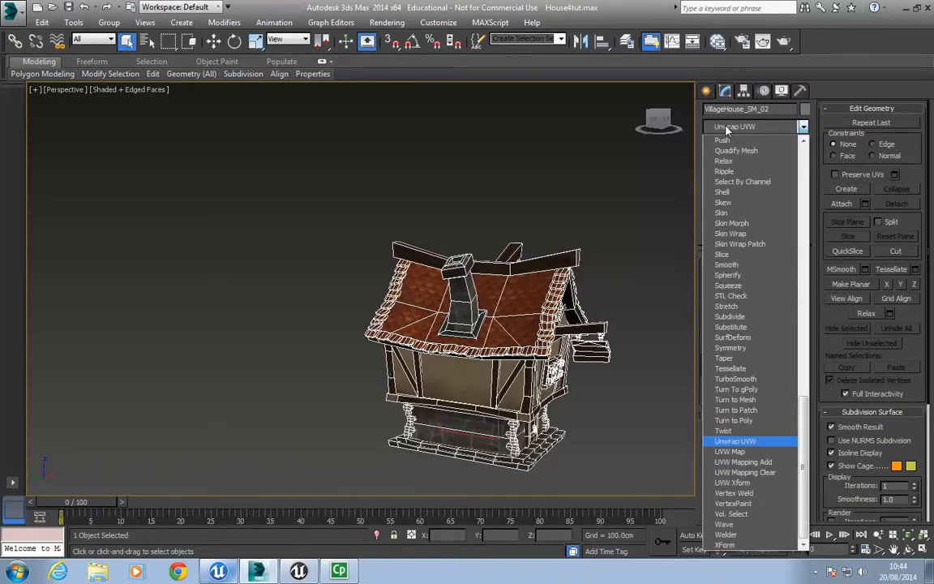
{"action": "left_click", "coordinate": [721, 441]}
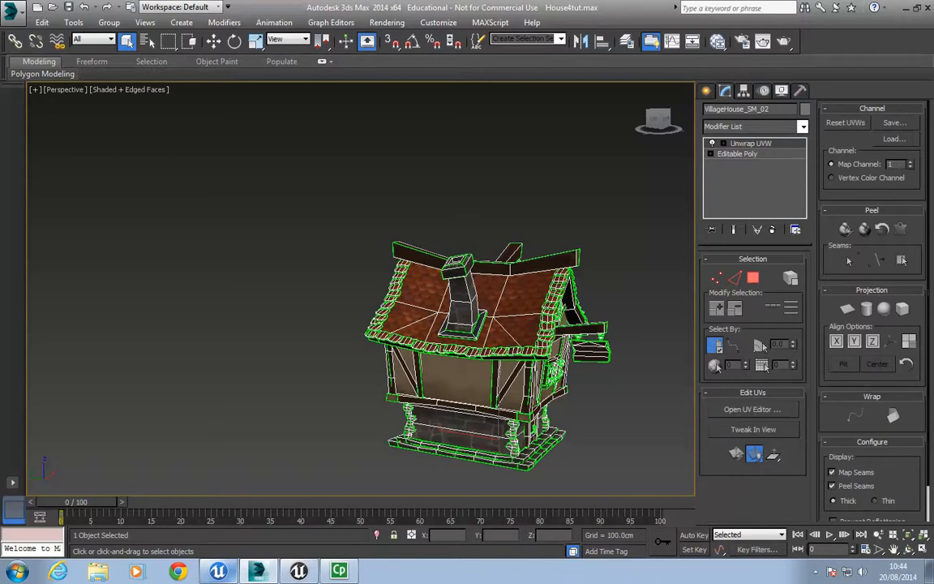
{"action": "left_click", "coordinate": [910, 160]}
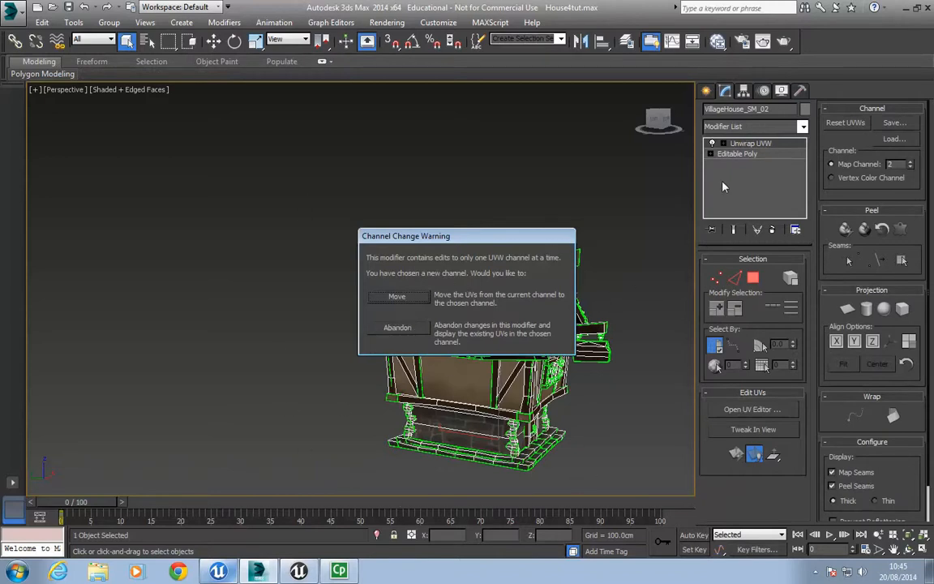
{"action": "left_click", "coordinate": [397, 328]}
{"action": "right_click", "coordinate": [748, 145]}
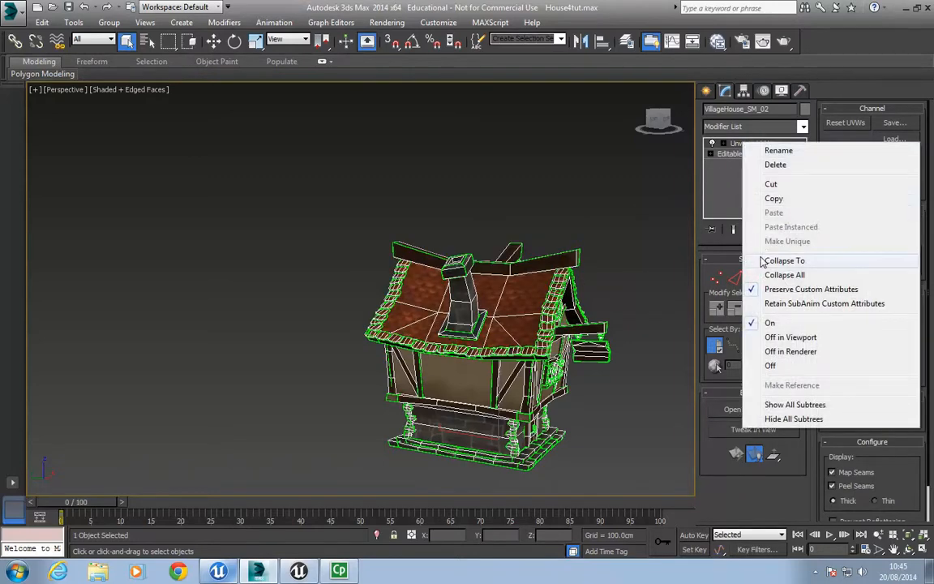
{"action": "left_click", "coordinate": [780, 260]}
{"action": "left_click", "coordinate": [526, 336]}
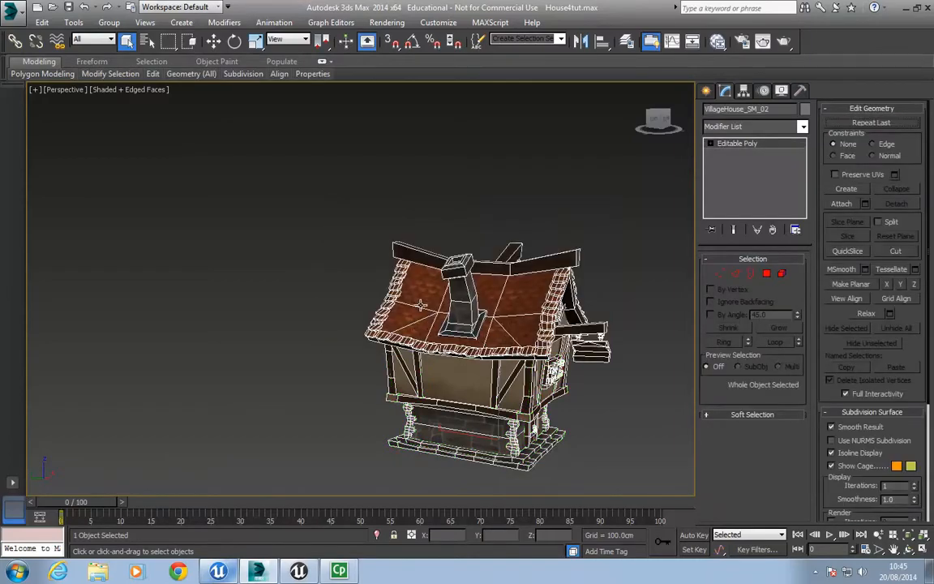
Select all elements of the house at Element level, inspect them from several sides, and clear the selection.
{"action": "left_click", "coordinate": [293, 322]}
{"action": "left_click", "coordinate": [420, 363]}
{"action": "middle_click_drag", "start_coordinate": [315, 384], "coordinate": [451, 349], "text": "alt"}
{"action": "left_click", "coordinate": [766, 275]}
{"action": "middle_click_drag", "start_coordinate": [304, 218], "coordinate": [386, 213], "text": "alt"}
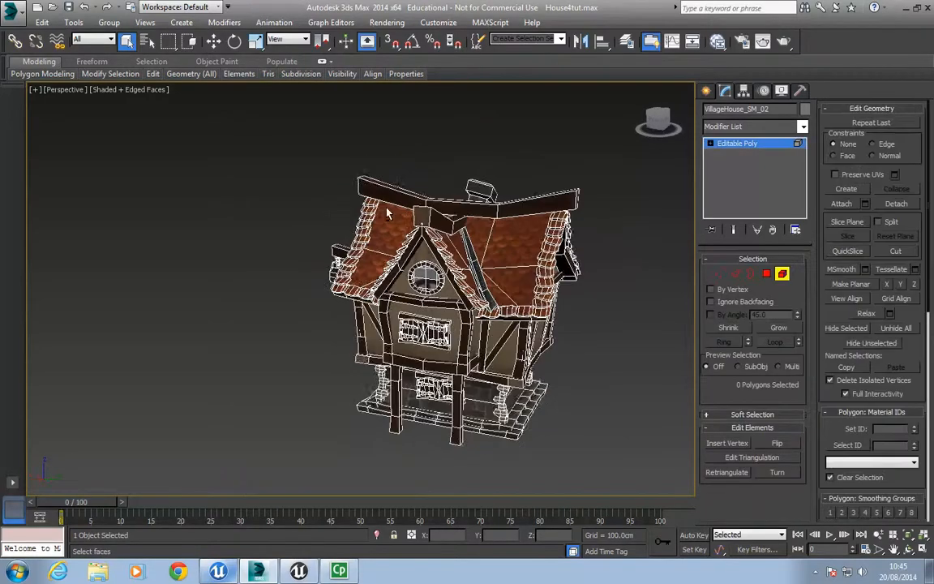
{"action": "left_click_drag", "start_coordinate": [284, 127], "coordinate": [668, 447]}
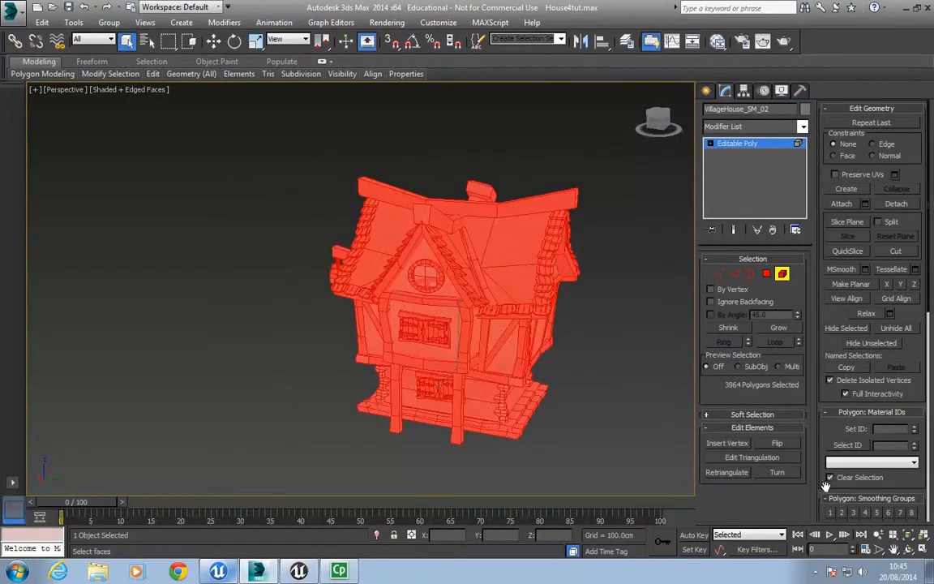
{"action": "left_click_drag", "start_coordinate": [824, 486], "coordinate": [813, 367]}
{"action": "left_click", "coordinate": [498, 463]}
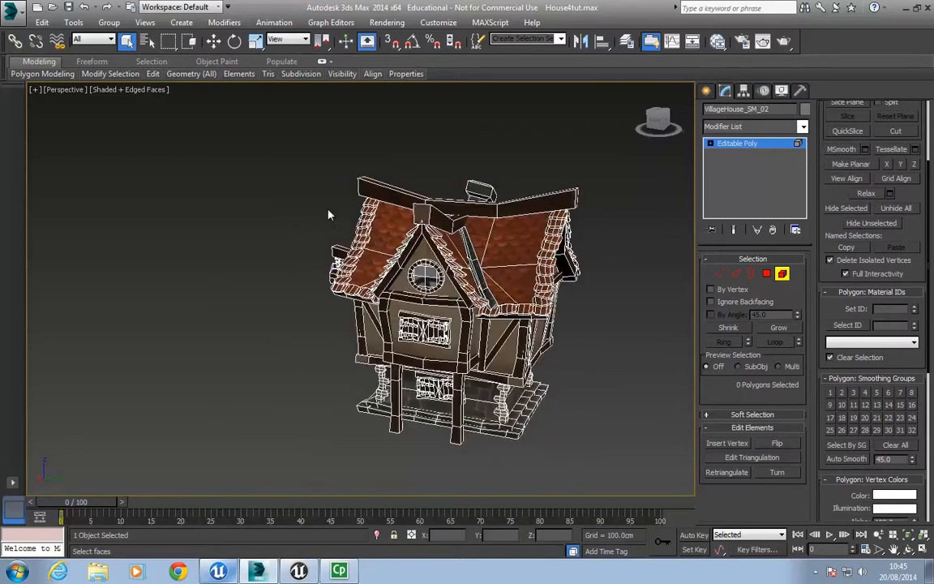
{"action": "left_click_drag", "start_coordinate": [292, 131], "coordinate": [605, 440]}
{"action": "middle_click_drag", "start_coordinate": [605, 440], "coordinate": [547, 435], "text": "alt"}
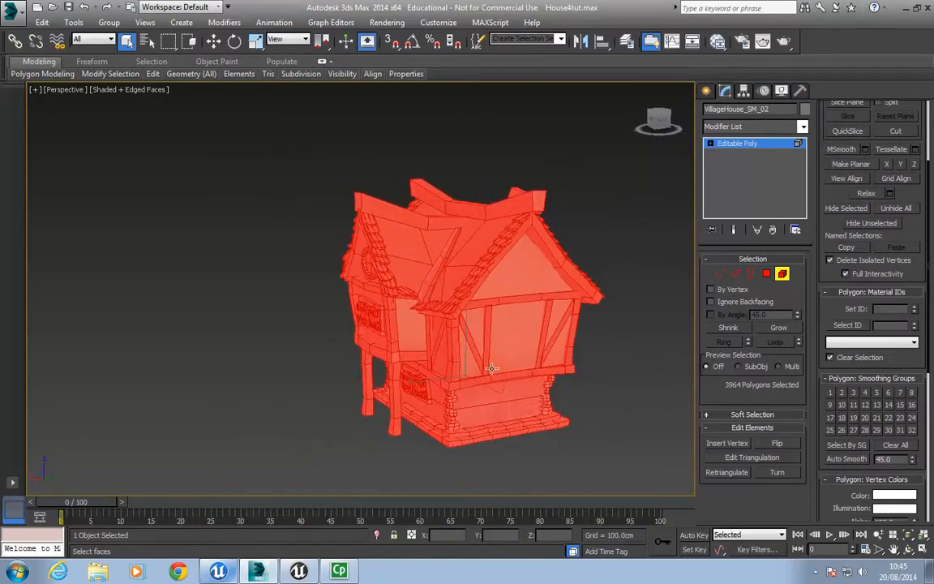
{"action": "middle_click_drag", "start_coordinate": [456, 284], "coordinate": [487, 366], "text": "alt"}
{"action": "left_click", "coordinate": [284, 195]}
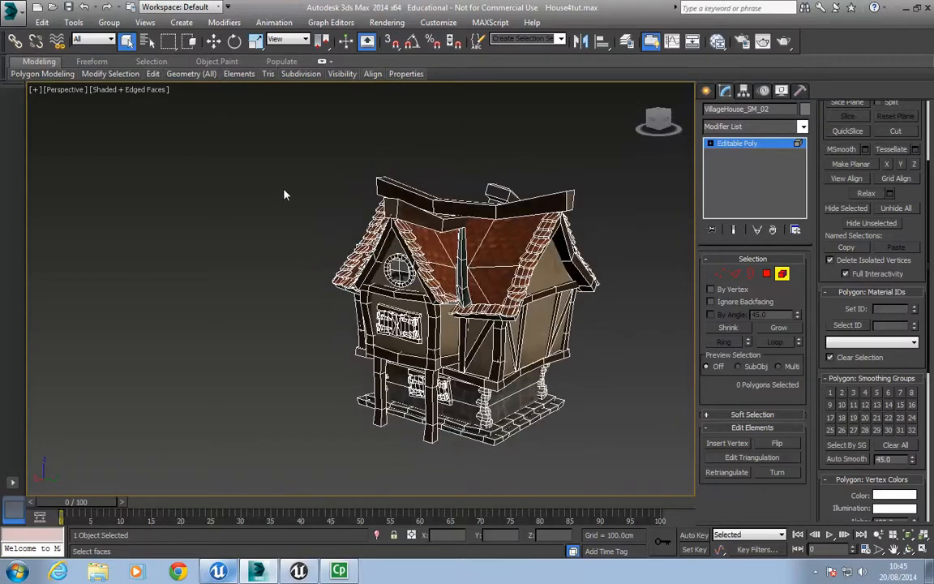
Auto Smooth all elements of the house with a threshold of 45.0, clear the selection and leave Element level.
{"action": "left_click_drag", "start_coordinate": [566, 379], "coordinate": [690, 480]}
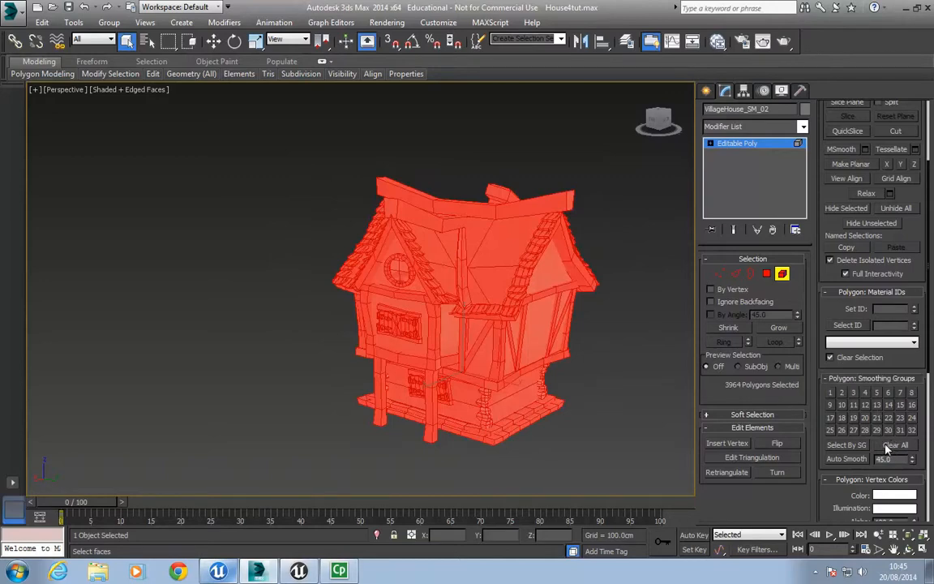
{"action": "left_click", "coordinate": [835, 461]}
{"action": "left_click", "coordinate": [625, 433]}
{"action": "middle_click_drag", "start_coordinate": [586, 381], "coordinate": [495, 430], "text": "alt"}
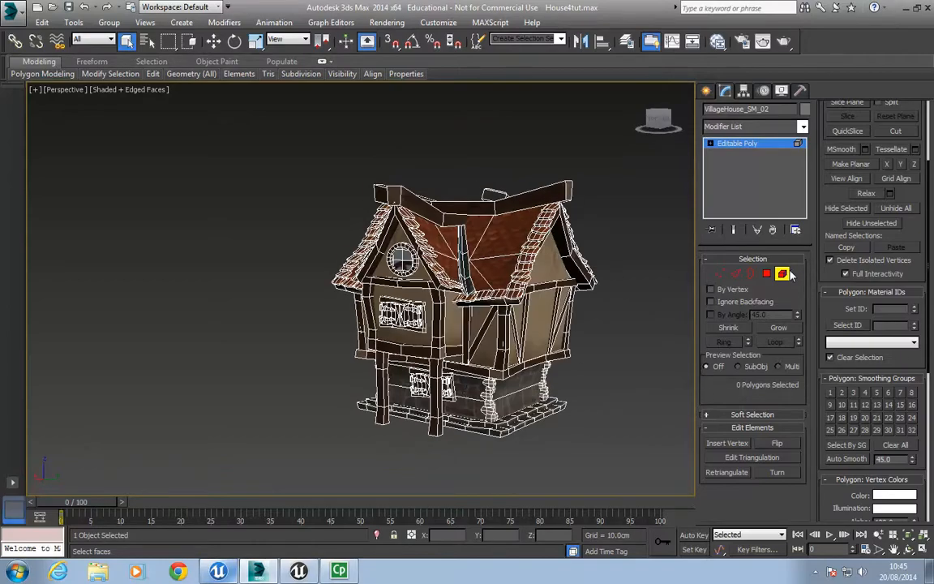
{"action": "left_click", "coordinate": [782, 274]}
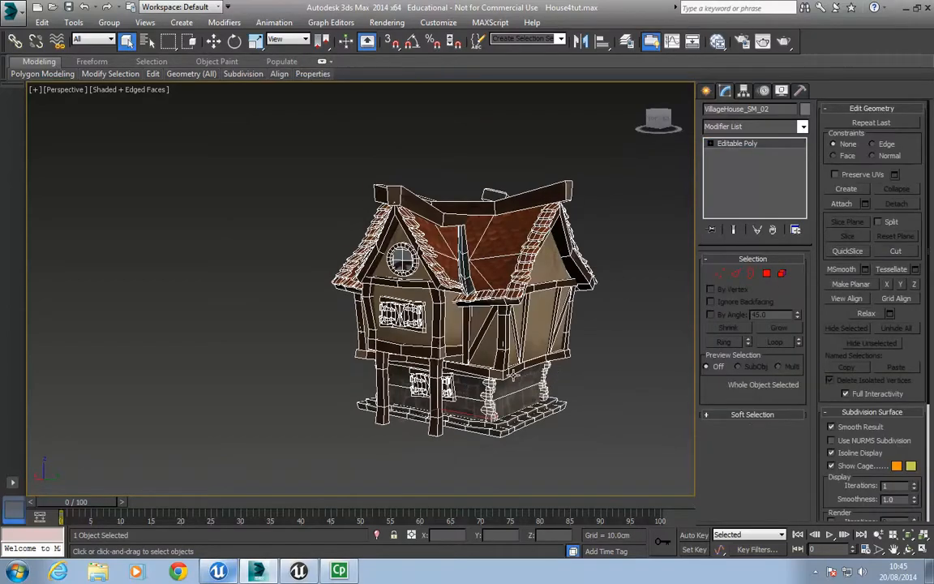
Export the house to FBX, overwriting VillageHouse_01.FBX, with Smoothing Groups, Tangents and Binormals, and Preserve edge orientation enabled.
{"action": "middle_click_drag", "start_coordinate": [513, 375], "coordinate": [442, 371], "text": "alt"}
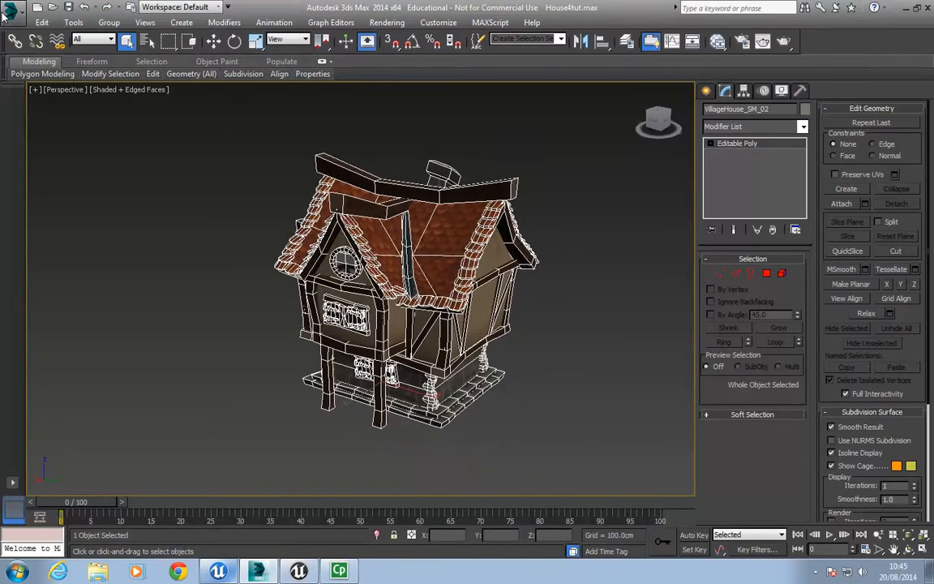
{"action": "left_click", "coordinate": [5, 13]}
{"action": "mouse_move", "coordinate": [85, 215]}
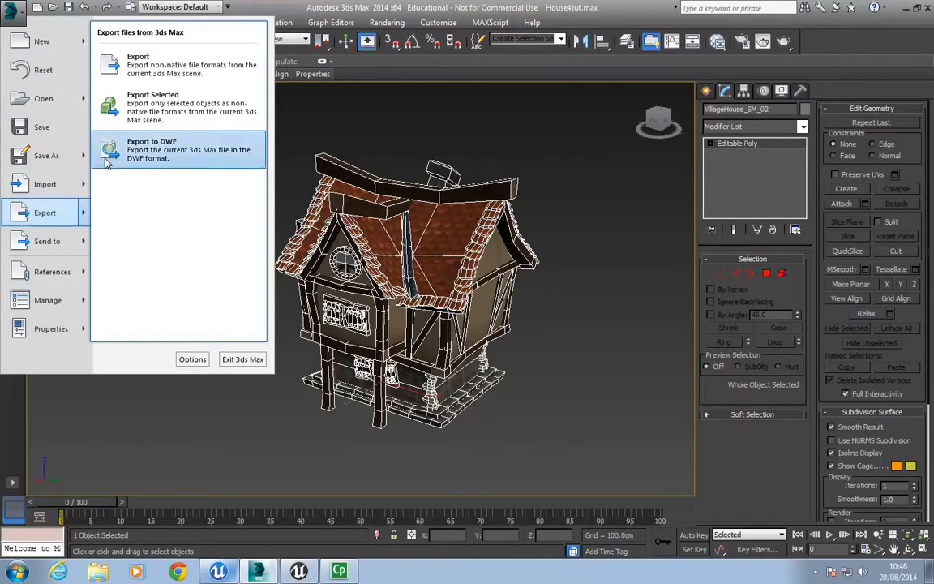
{"action": "left_click", "coordinate": [129, 158]}
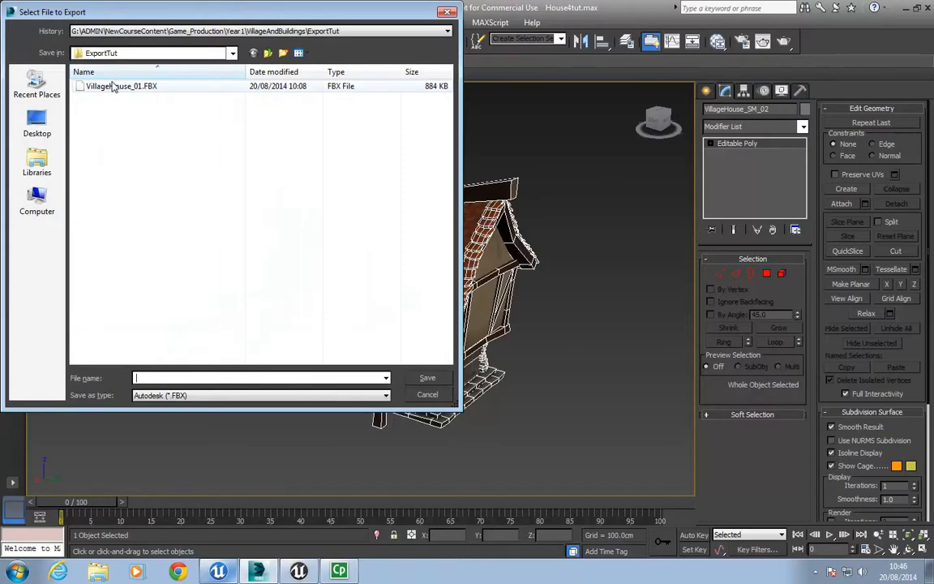
{"action": "double_click", "coordinate": [113, 85]}
{"action": "left_click", "coordinate": [524, 335]}
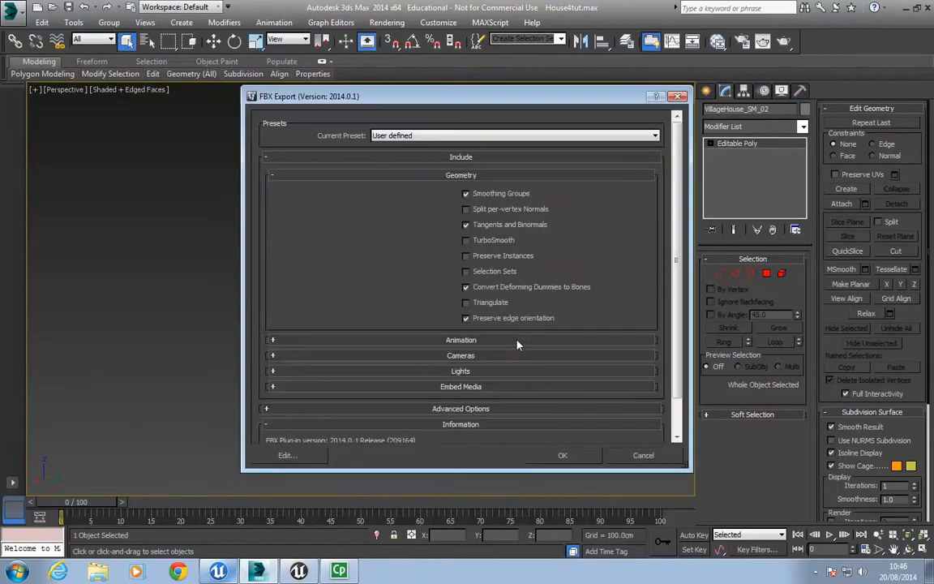
{"action": "left_click", "coordinate": [562, 456]}
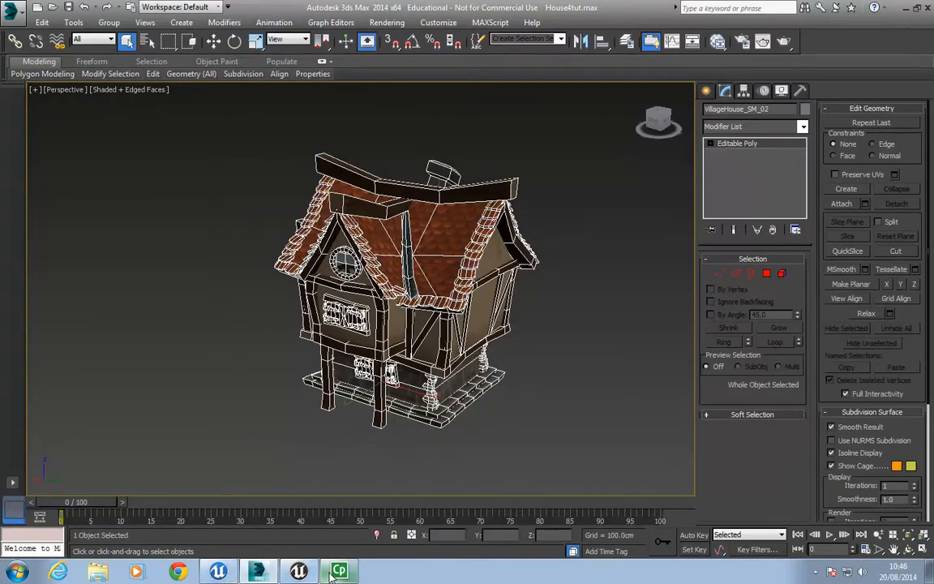
Switch to Unreal Editor and reimport the VillageHouse_01 static mesh from the ExportTut Assets folder.
{"action": "left_click", "coordinate": [298, 571]}
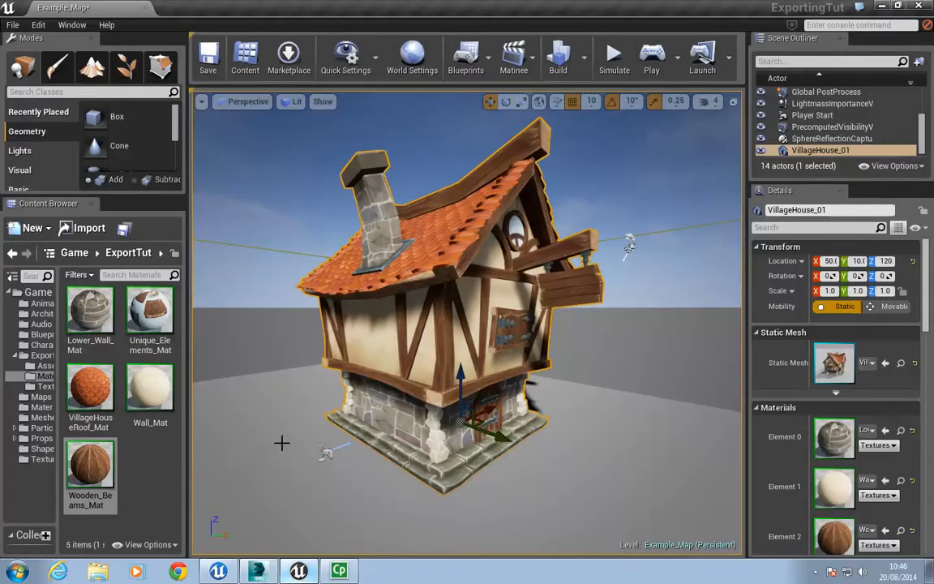
{"action": "right_click_drag", "start_coordinate": [411, 296], "coordinate": [388, 338]}
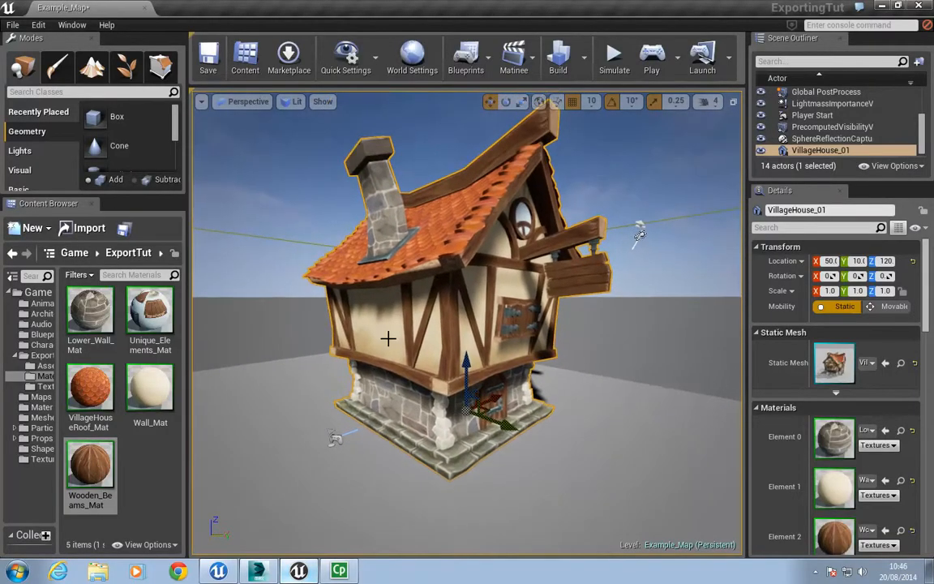
{"action": "left_click", "coordinate": [49, 366]}
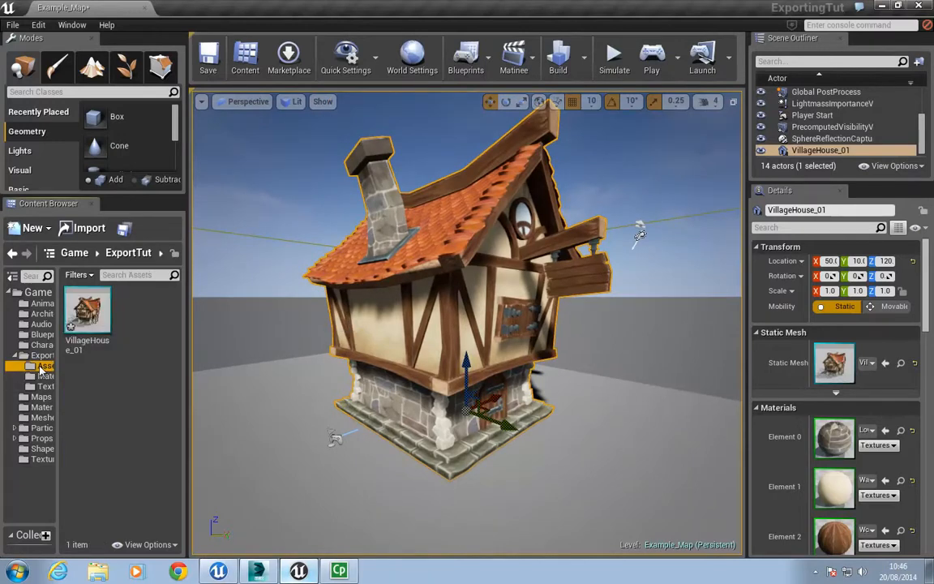
{"action": "right_click", "coordinate": [84, 313]}
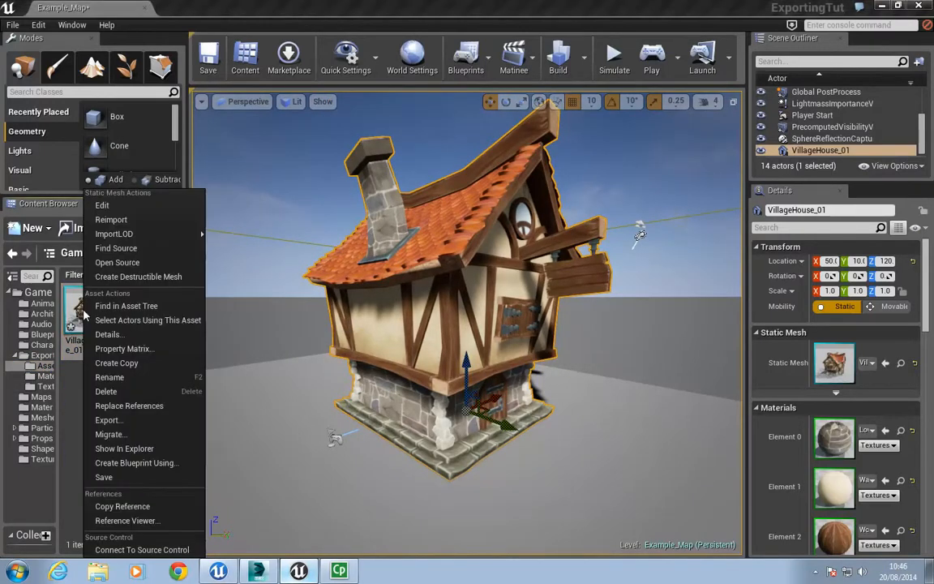
{"action": "left_click", "coordinate": [103, 221]}
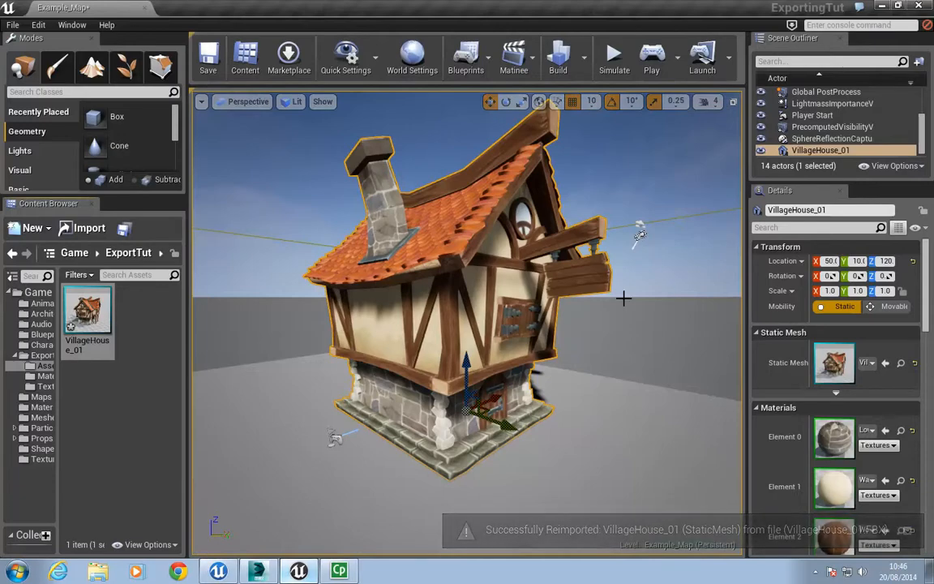
Open the VillageHouse_01 static mesh and check its Light Map Coordinate Index and its UV layout overlay.
{"action": "double_click", "coordinate": [91, 307]}
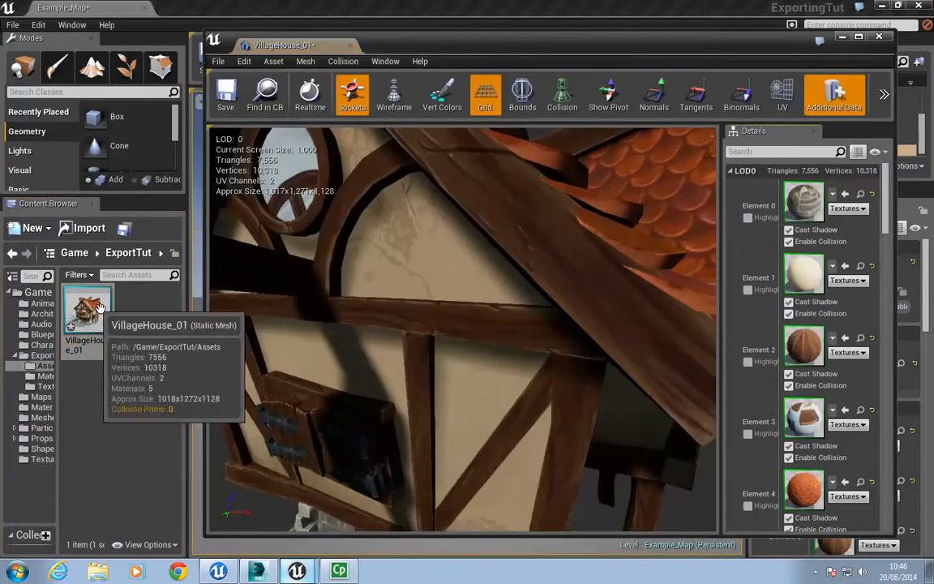
{"action": "scroll", "coordinate": [588, 340], "scroll_direction": "down", "scroll_amount": 10}
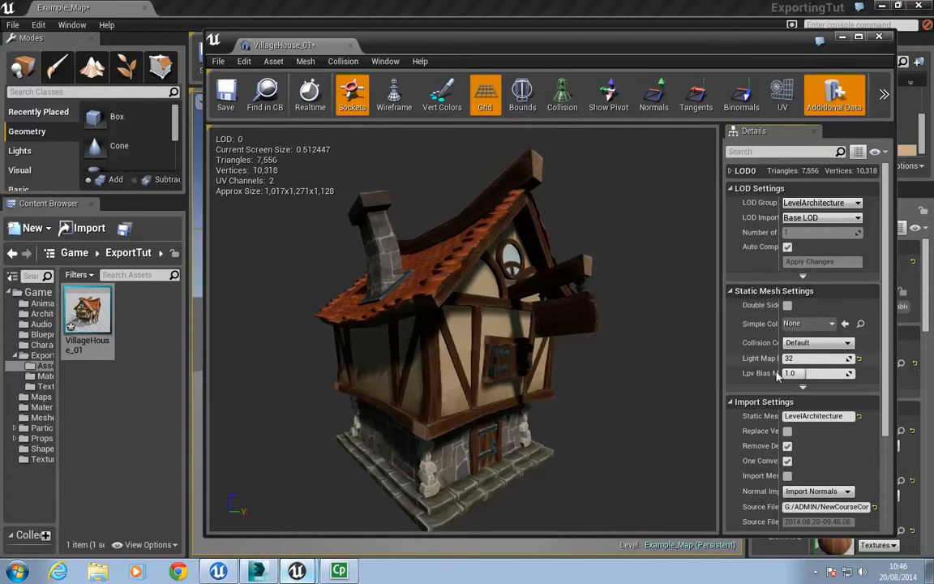
{"action": "left_click", "coordinate": [802, 389]}
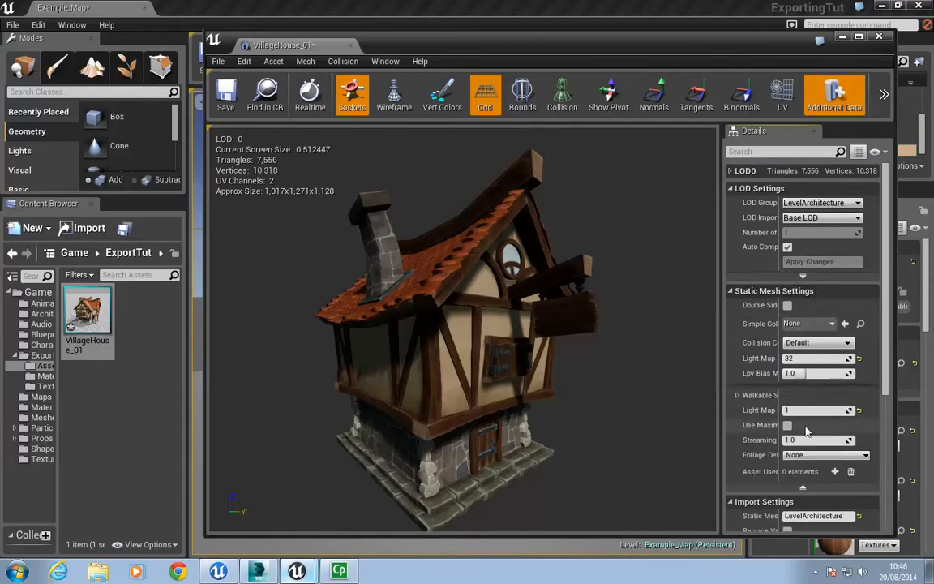
{"action": "left_click", "coordinate": [791, 410]}
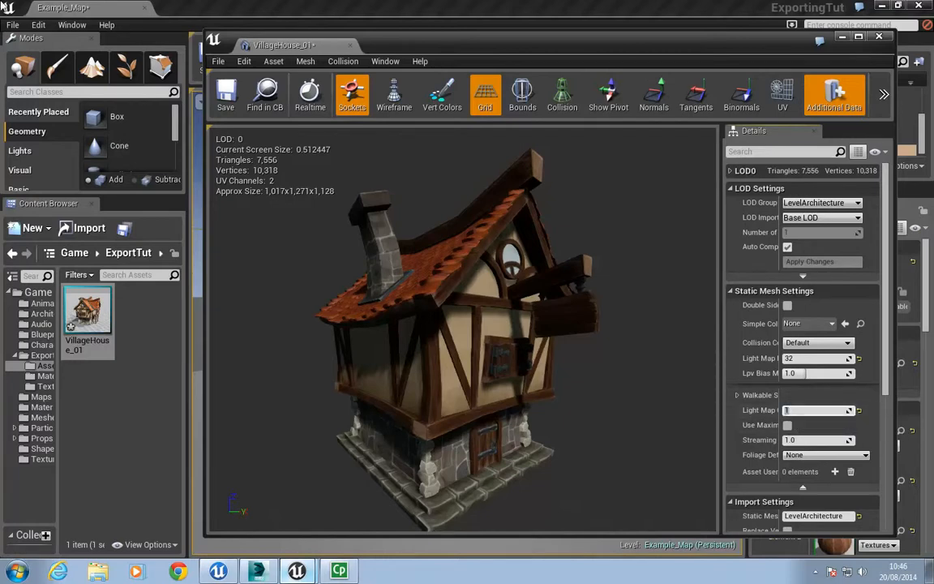
{"action": "key", "text": "Return"}
{"action": "left_click_drag", "start_coordinate": [719, 390], "coordinate": [552, 391]}
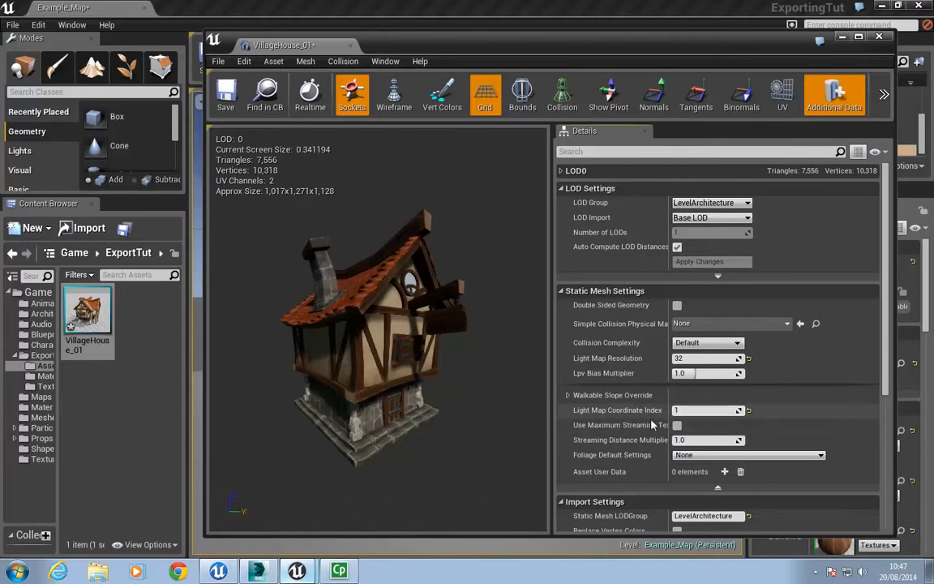
{"action": "left_click", "coordinate": [705, 411]}
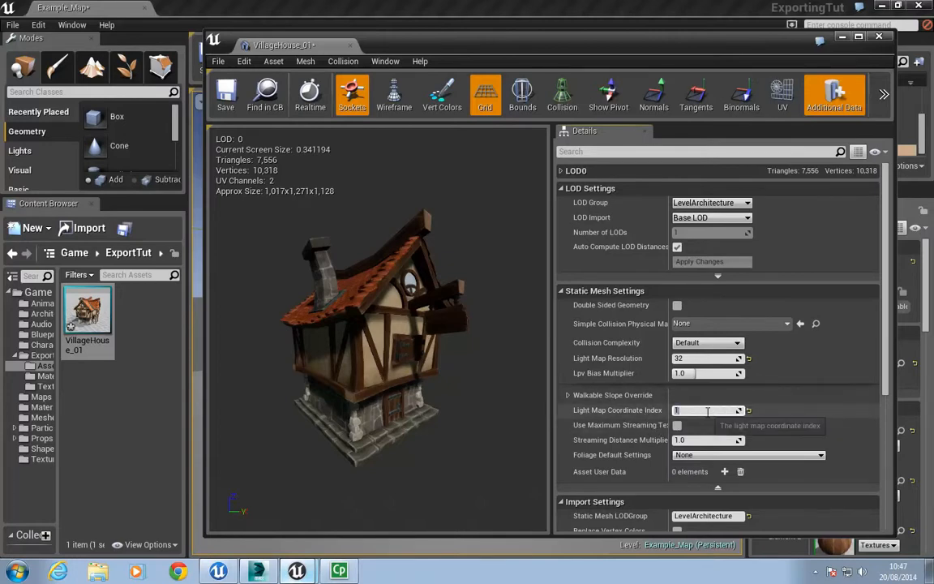
{"action": "type", "text": "0"}
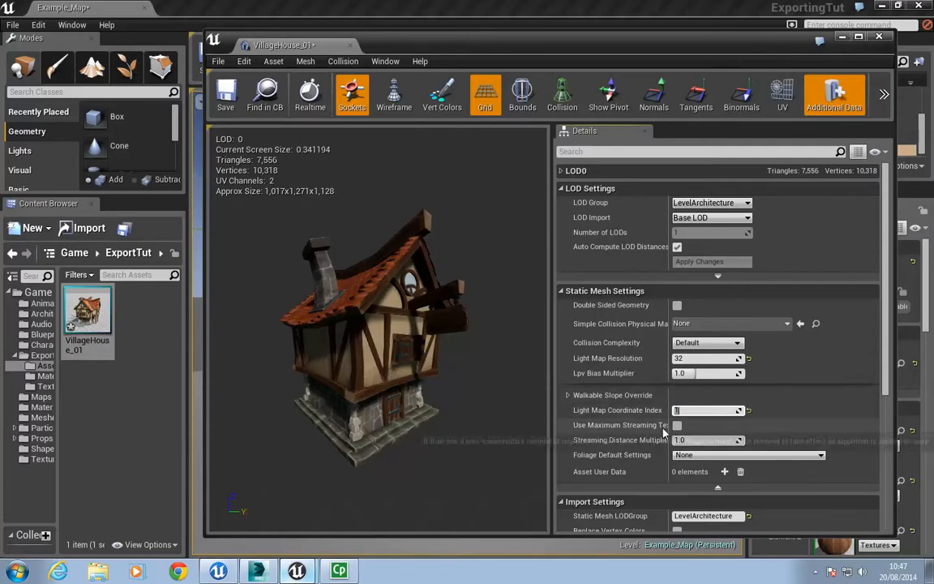
{"action": "left_click", "coordinate": [784, 105]}
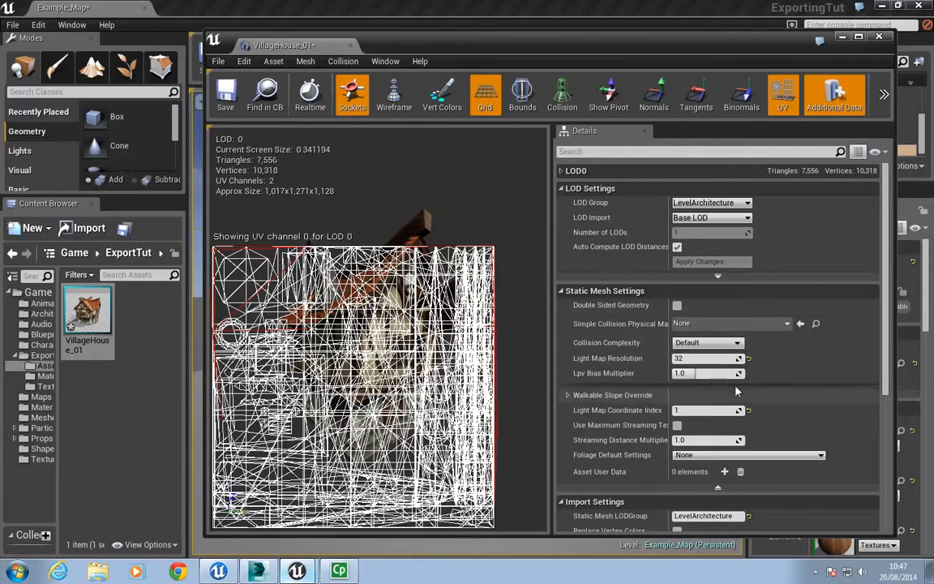
{"action": "left_click", "coordinate": [783, 97]}
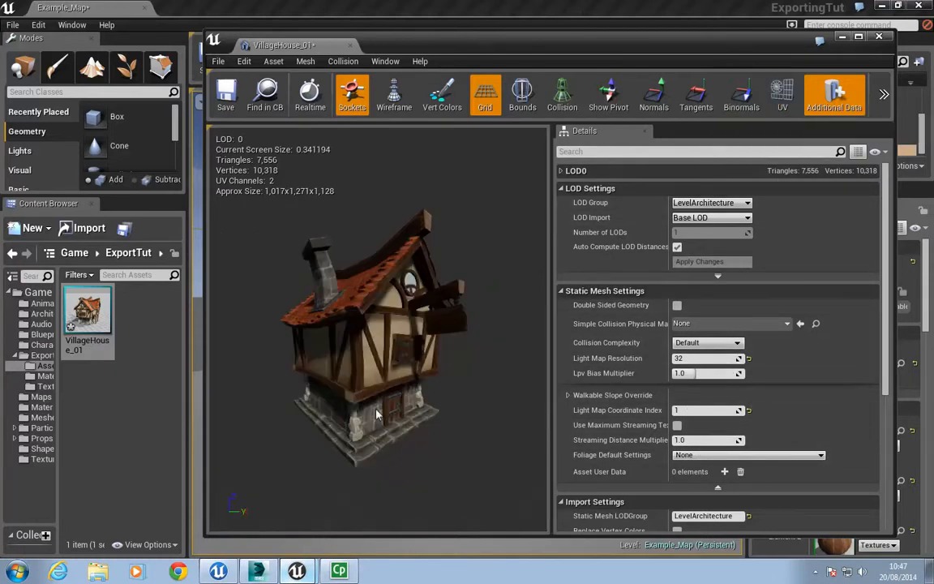
Save the VillageHouse_01 mesh with a Light Map Resolution of 32 and close its editor.
{"action": "left_click", "coordinate": [699, 357]}
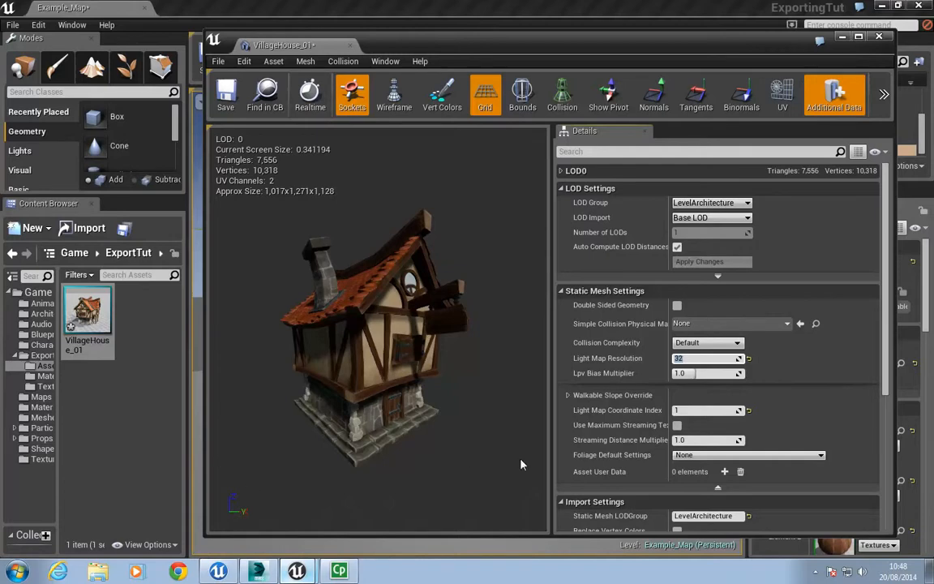
{"action": "left_click", "coordinate": [692, 360]}
{"action": "left_click", "coordinate": [222, 101]}
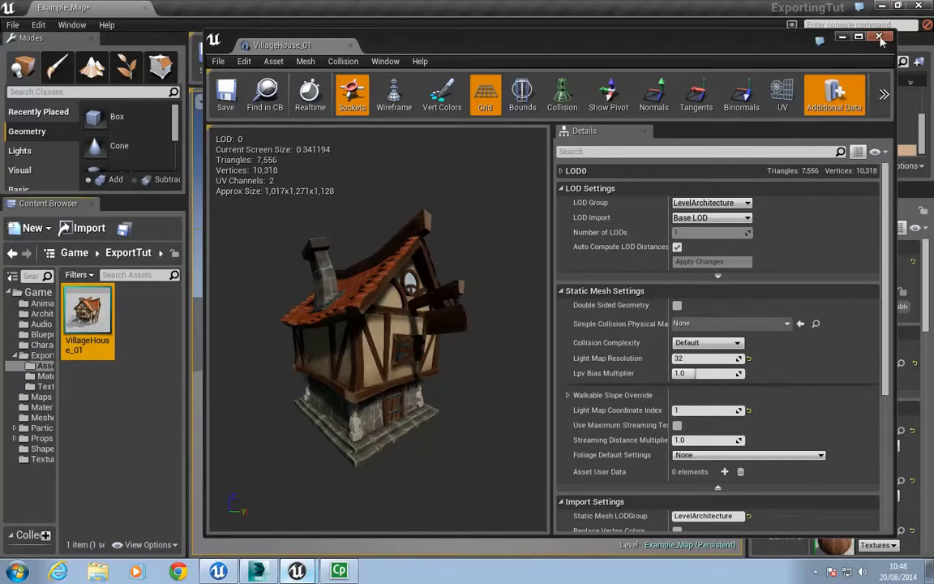
{"action": "left_click", "coordinate": [713, 21]}
Build the level with Medium lighting quality and inspect the baked shading on the house's walls, roof and base.
{"action": "left_click", "coordinate": [584, 57]}
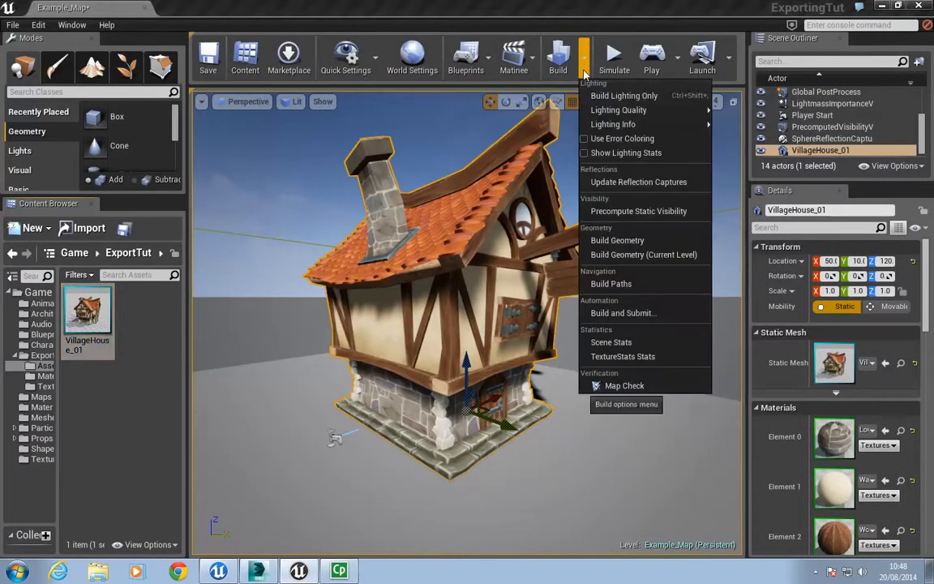
{"action": "mouse_move", "coordinate": [647, 124]}
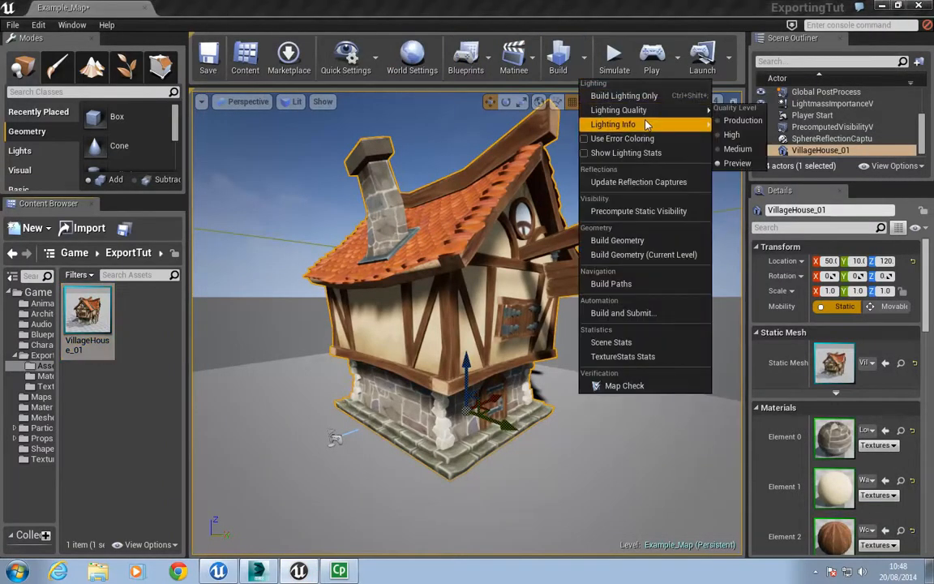
{"action": "left_click", "coordinate": [736, 151]}
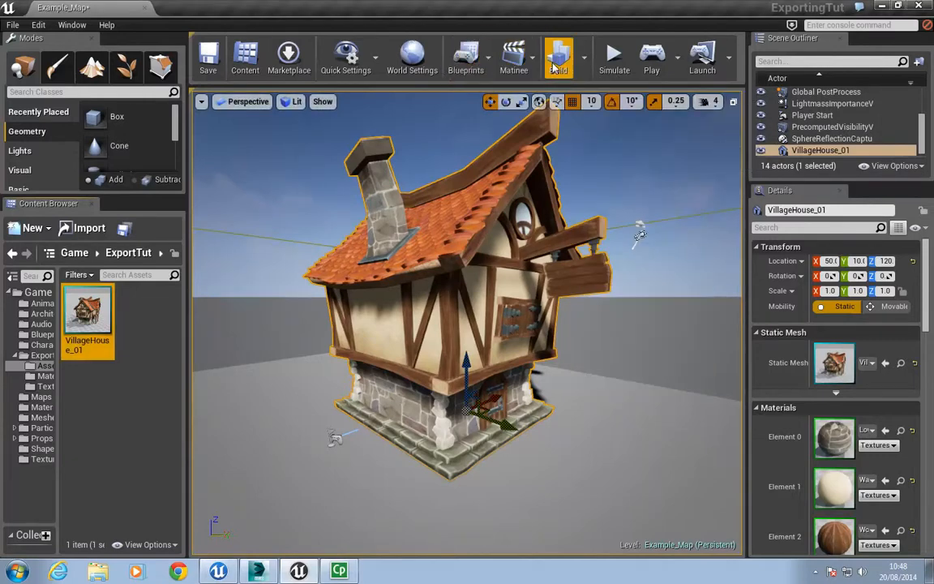
{"action": "left_click", "coordinate": [558, 55]}
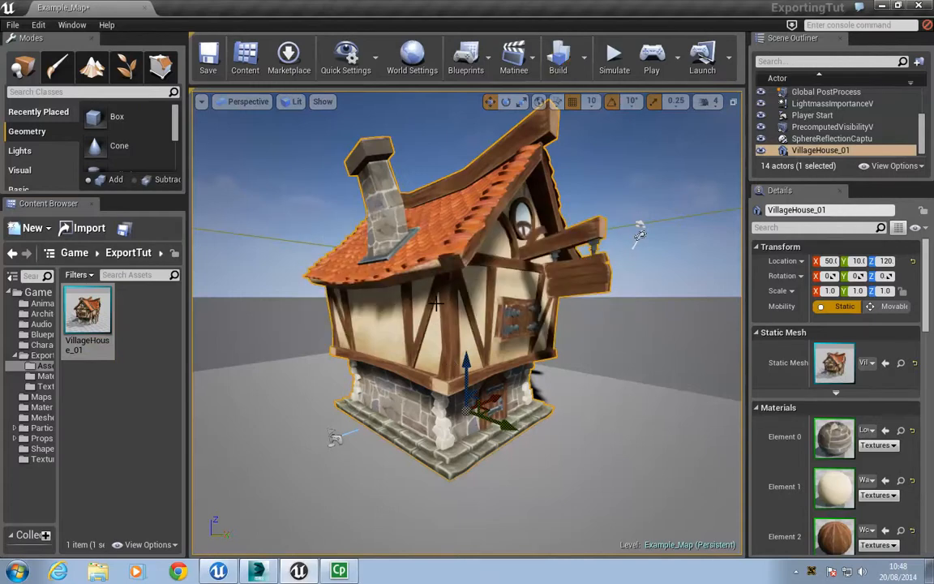
{"action": "right_click", "coordinate": [366, 226]}
{"action": "mouse_move", "coordinate": [333, 213]}
{"action": "right_mouse_down"}
{"action": "mouse_move", "coordinate": [333, 236]}
{"action": "mouse_move", "coordinate": [333, 208]}
{"action": "right_mouse_up"}
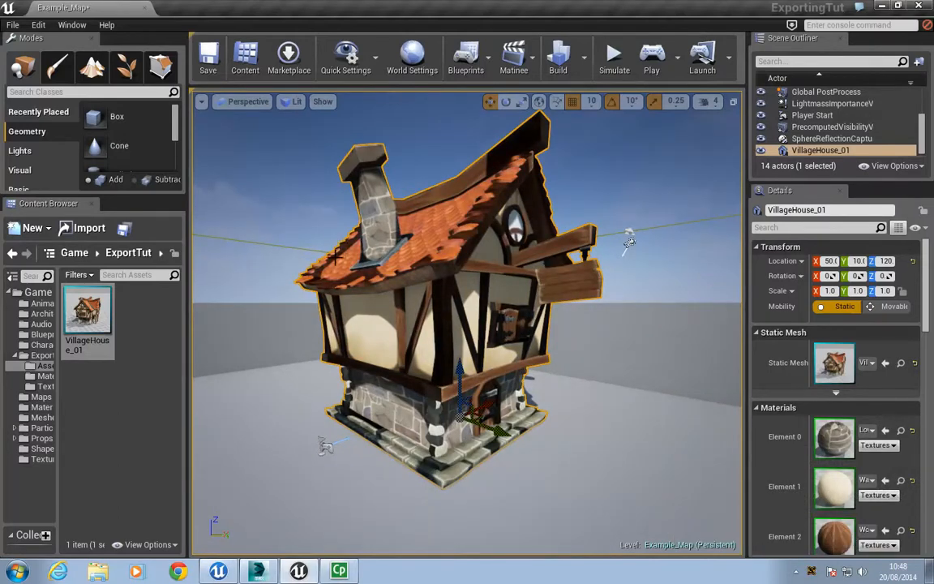
{"action": "right_click_drag", "start_coordinate": [322, 293], "coordinate": [608, 267]}
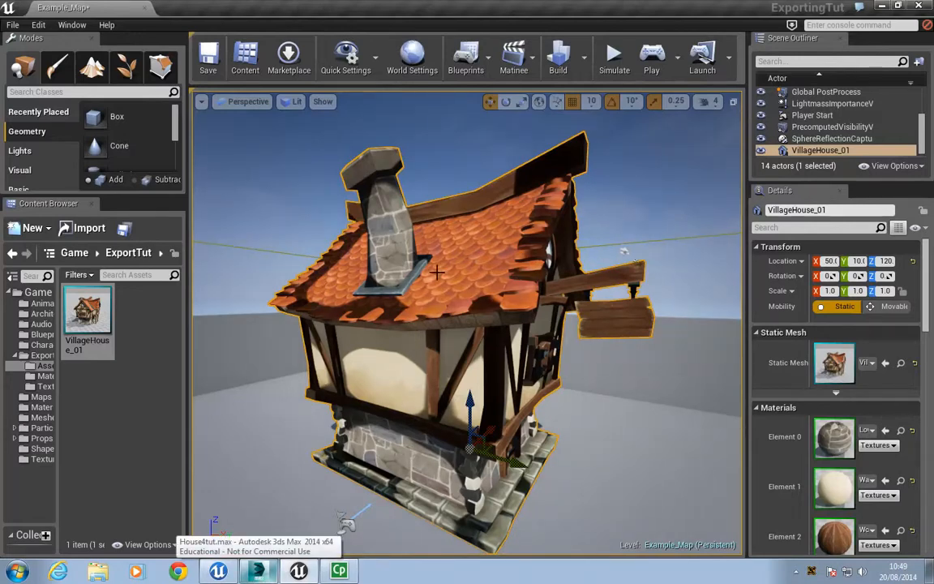
{"action": "right_click_drag", "start_coordinate": [426, 514], "coordinate": [523, 471]}
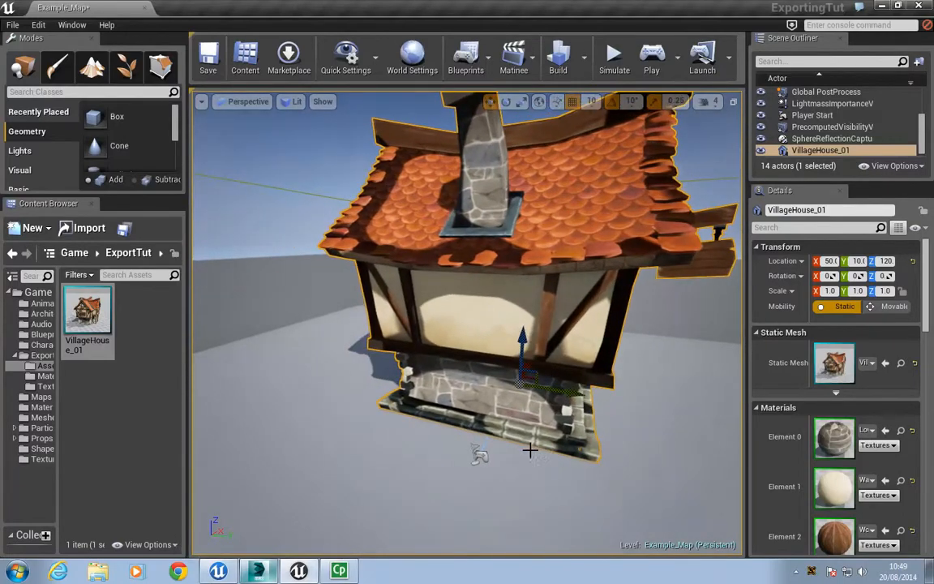
{"action": "right_click_drag", "start_coordinate": [547, 344], "coordinate": [462, 323]}
{"action": "right_click_drag", "start_coordinate": [549, 344], "coordinate": [549, 344]}
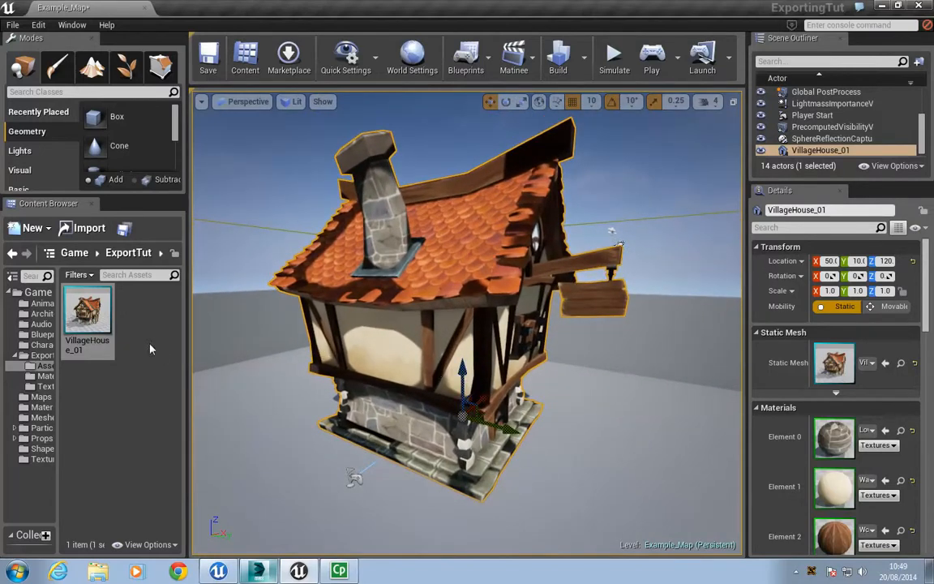
Set the Light Map Resolution of VillageHouse_01 to 512, save the mesh and rebuild the level.
{"action": "double_click", "coordinate": [87, 310]}
{"action": "left_click", "coordinate": [690, 358]}
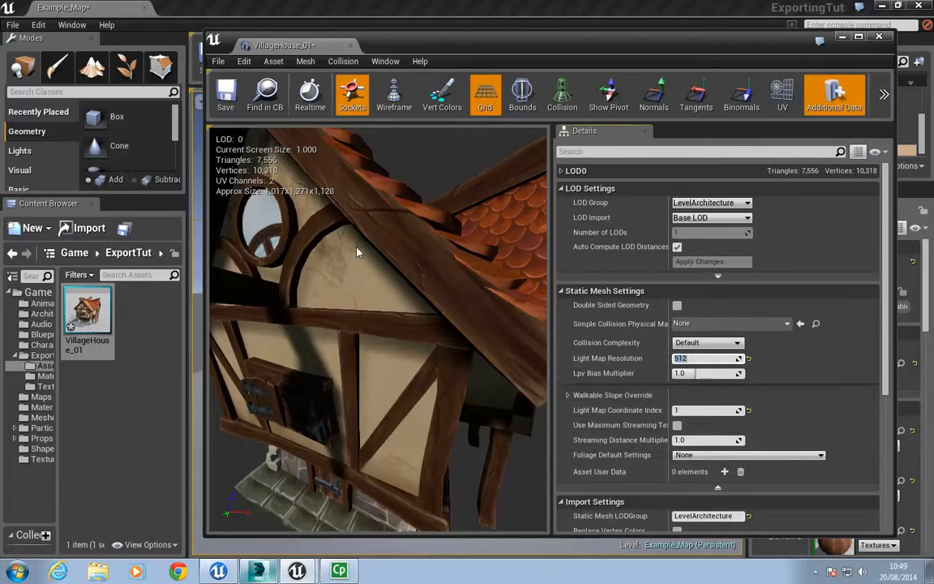
{"action": "left_click", "coordinate": [225, 93]}
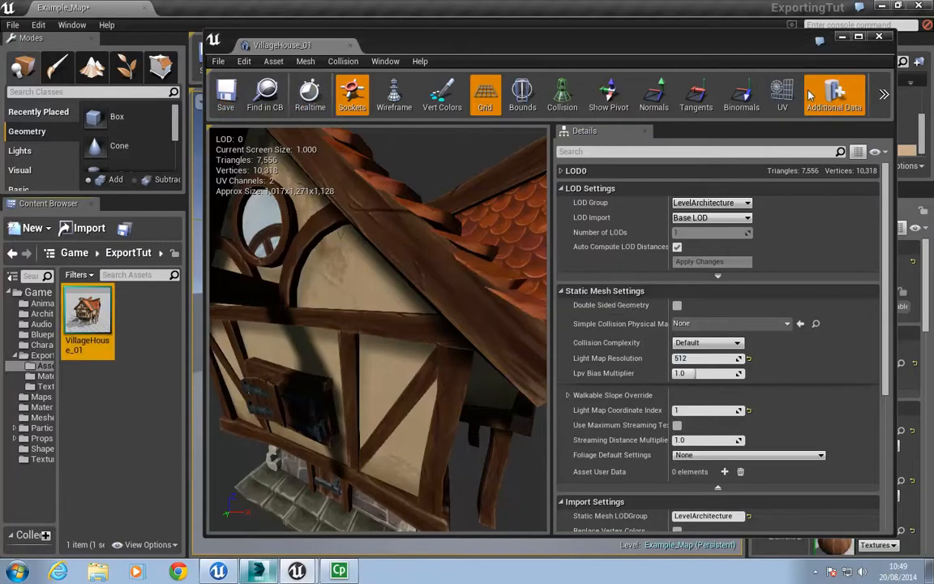
{"action": "left_click", "coordinate": [879, 37]}
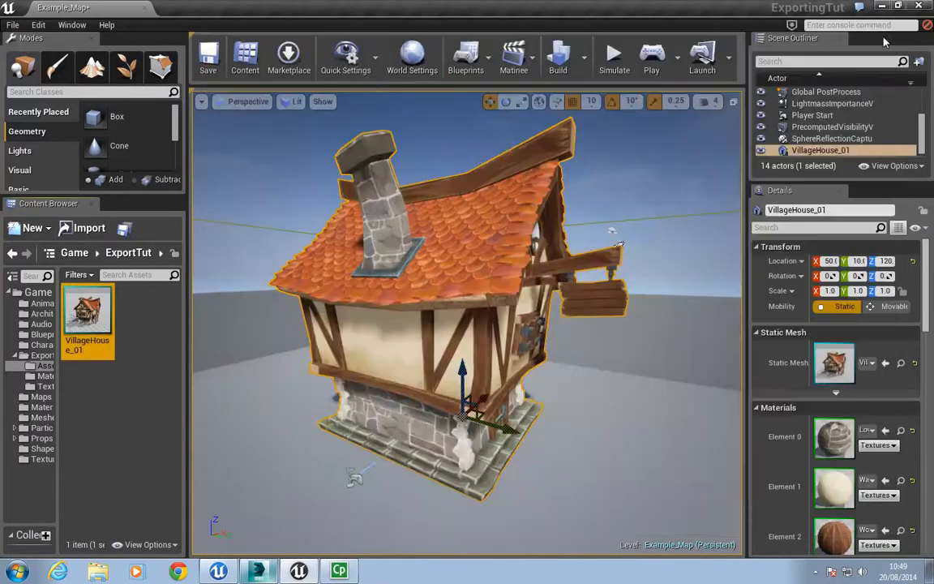
{"action": "left_click", "coordinate": [555, 63]}
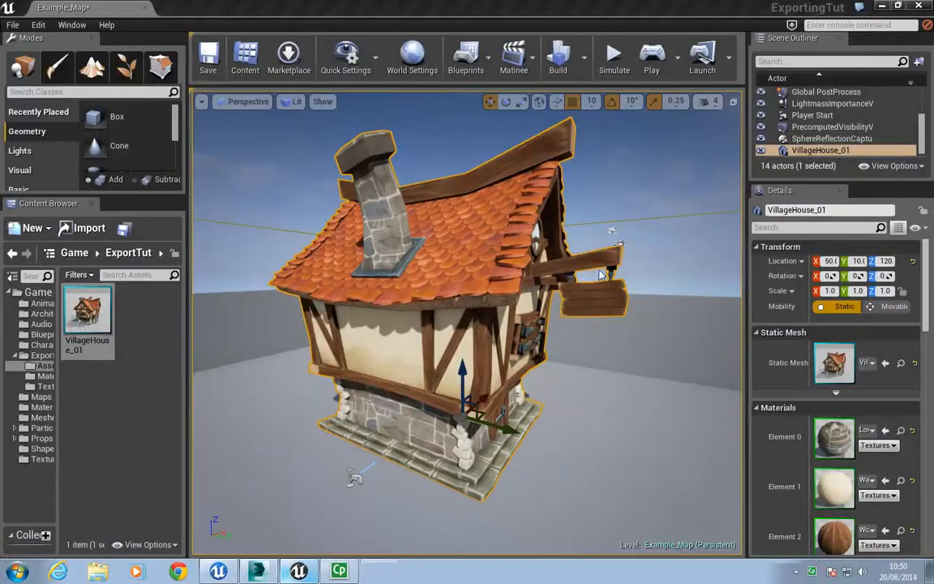
Deselect the house and examine the rebuilt shadows on its roof, walls, stone base and underside from all sides.
{"action": "left_click", "coordinate": [609, 199]}
{"action": "key", "text": "w"}
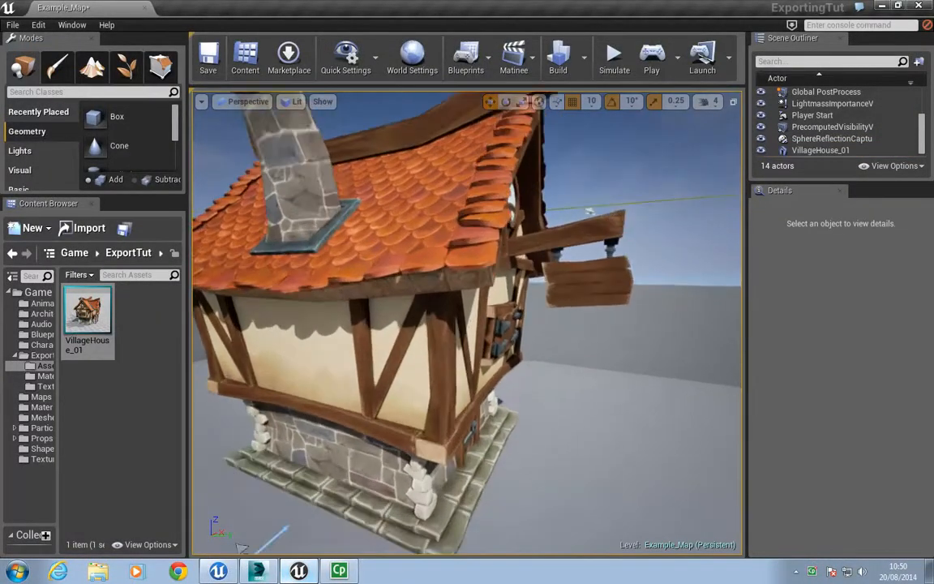
{"action": "key", "text": "d"}
{"action": "key", "text": "s"}
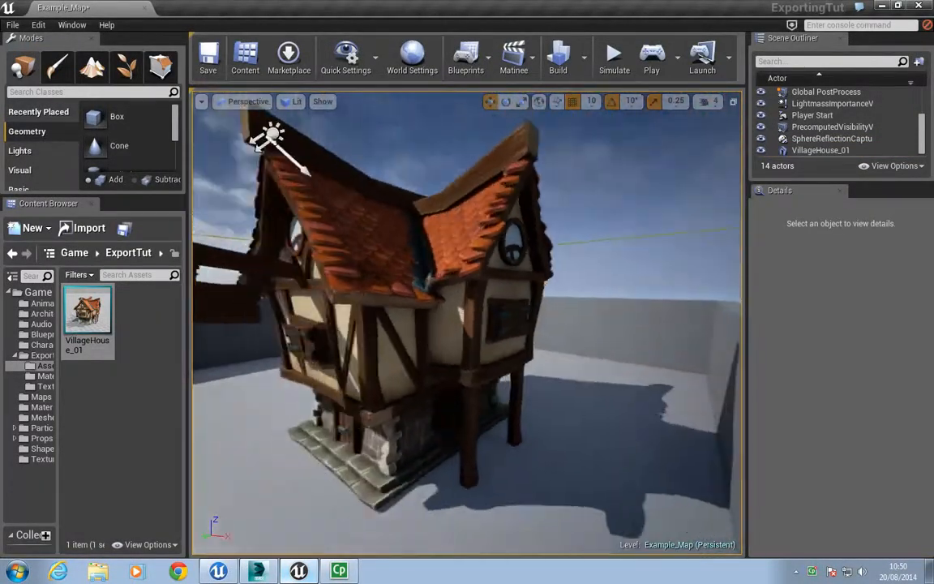
{"action": "key", "text": "a"}
{"action": "key", "text": "s"}
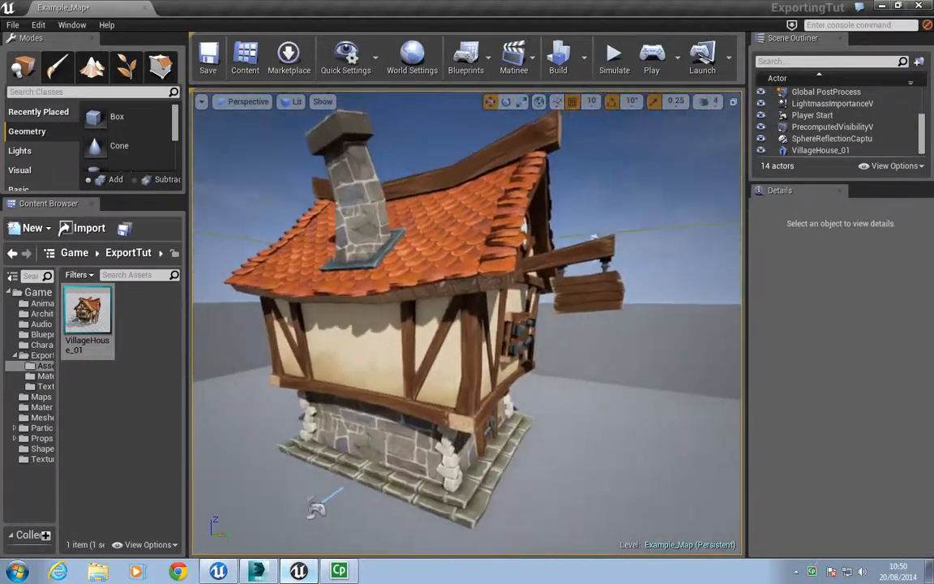
{"action": "key", "text": "a"}
{"action": "key", "text": "w"}
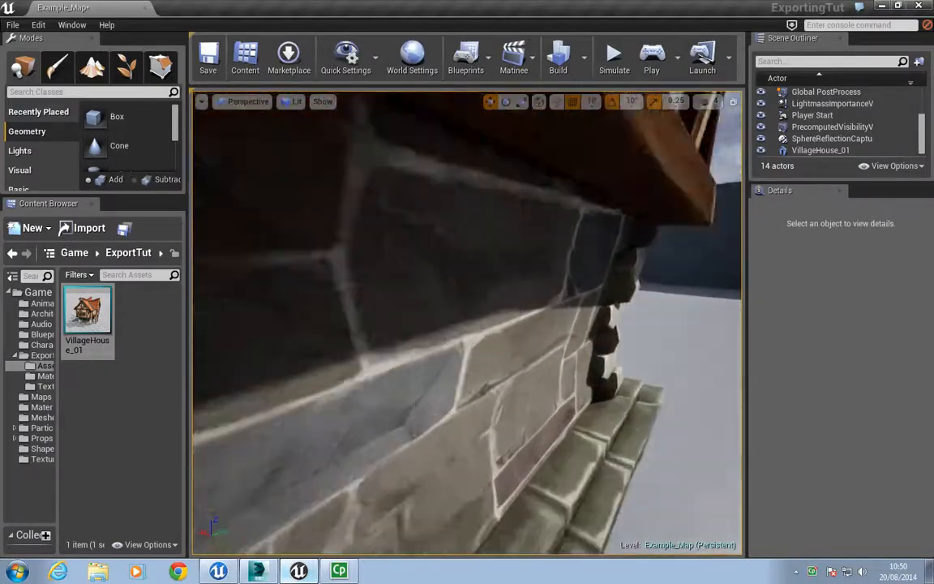
{"action": "key", "text": "s"}
{"action": "key", "text": "d"}
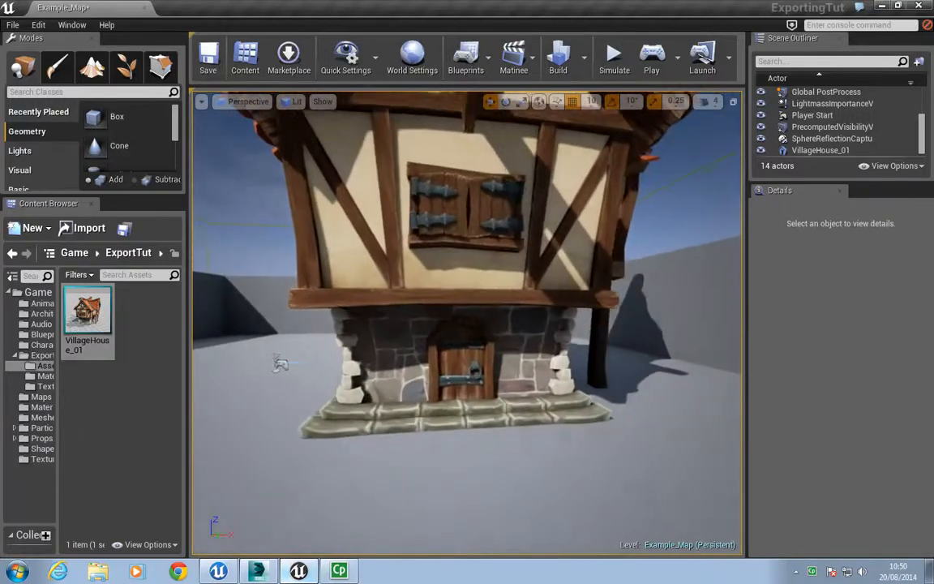
{"action": "key", "text": "d"}
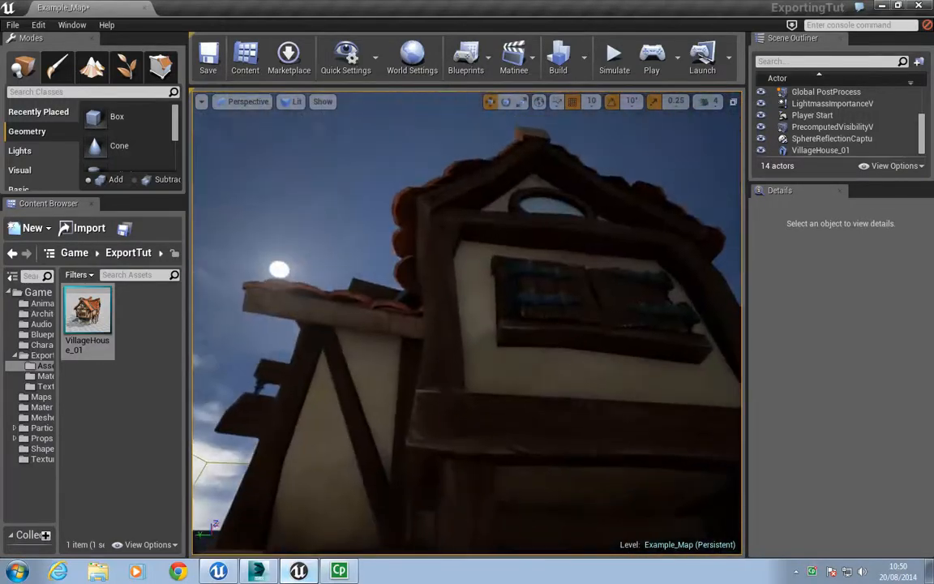
{"action": "key", "text": "w"}
{"action": "key", "text": "s"}
{"action": "key", "text": "a"}
{"action": "key", "text": "s"}
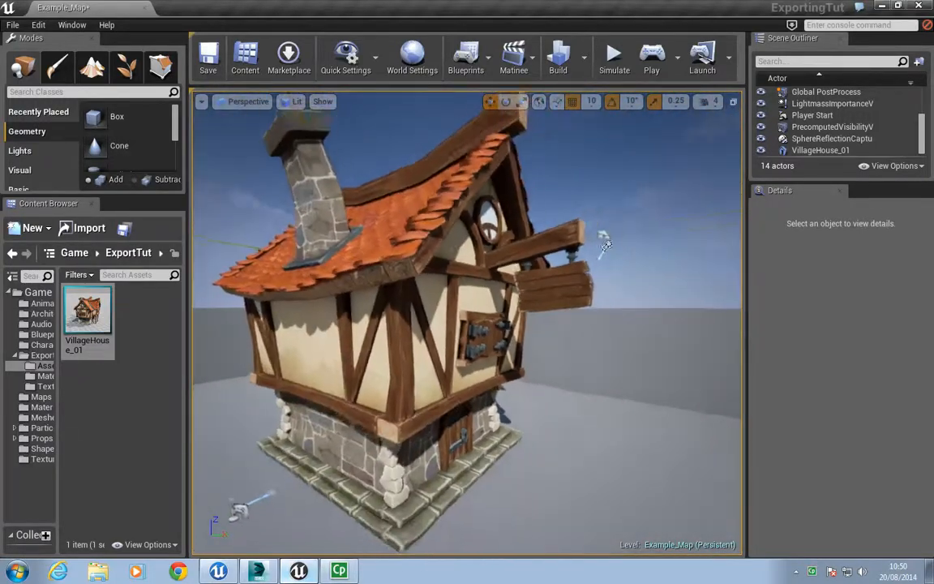